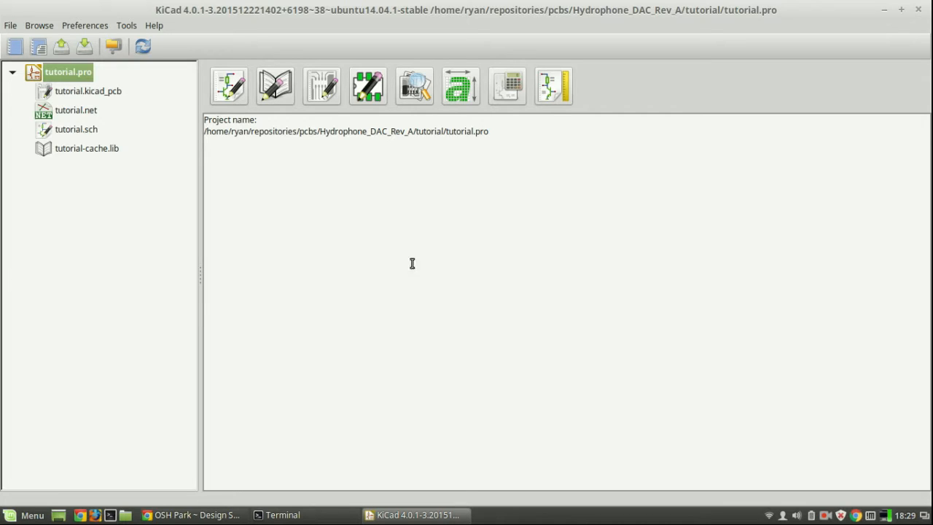
Create a new project named tutorial in the home folder, in its own new empty directory
{"action": "left_click", "coordinate": [11, 25]}
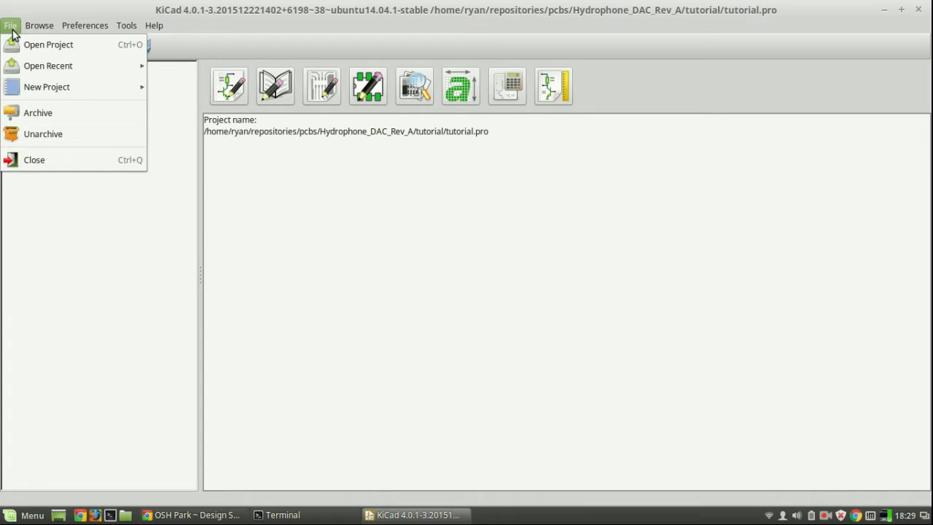
{"action": "mouse_move", "coordinate": [44, 87]}
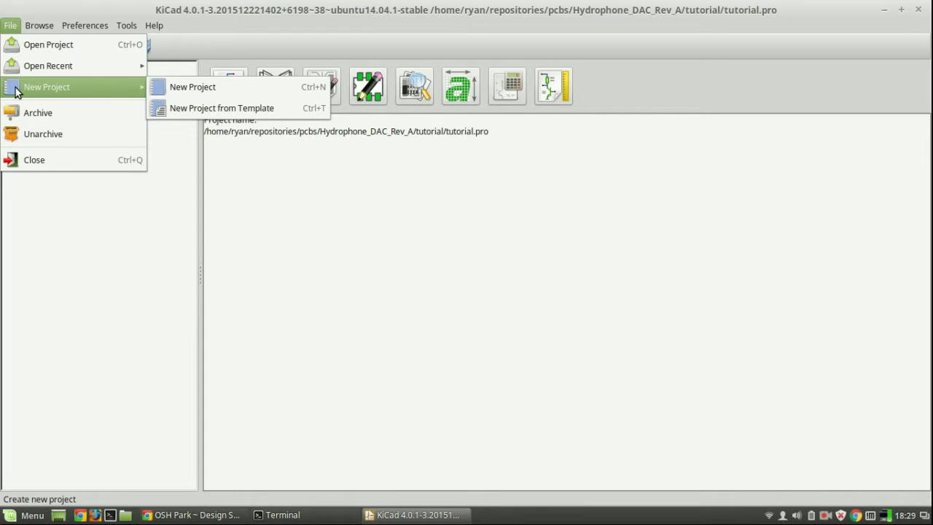
{"action": "left_click", "coordinate": [261, 94]}
{"action": "left_click", "coordinate": [270, 142]}
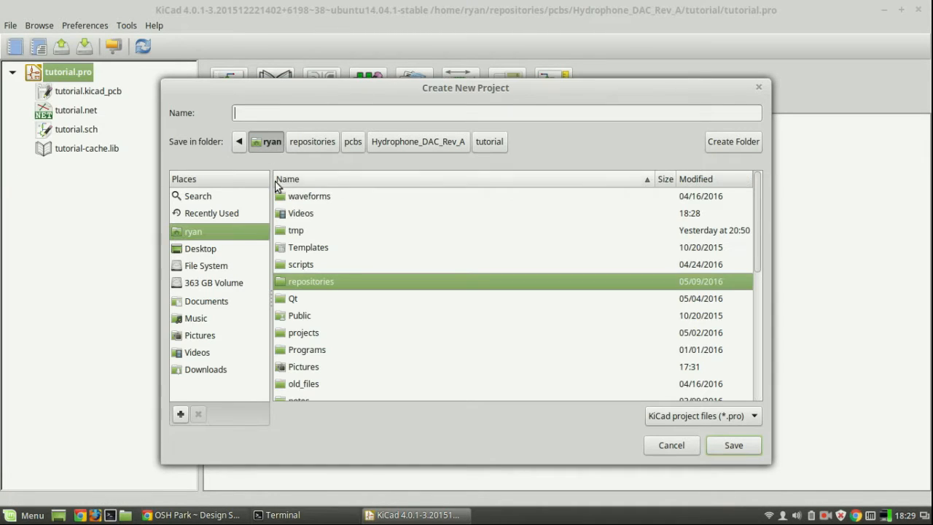
{"action": "type", "text": "tutorial"}
{"action": "key", "text": "Return"}
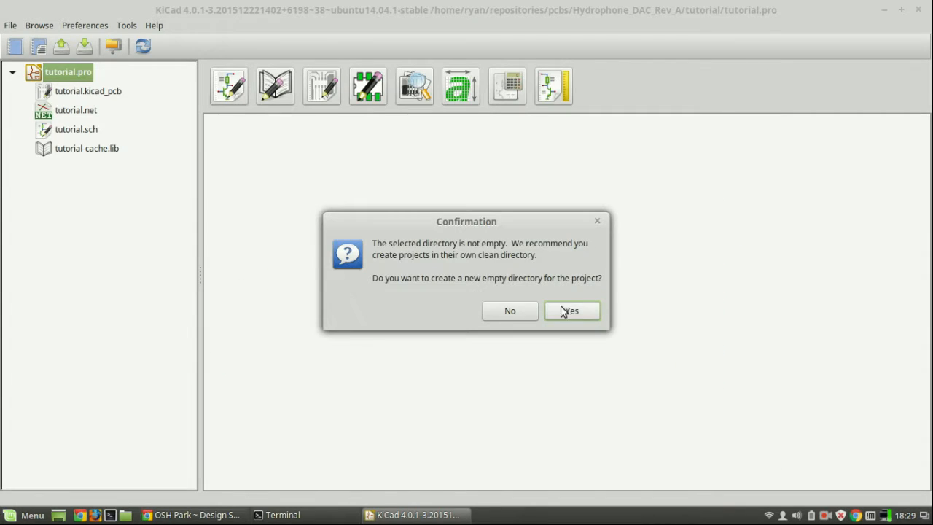
{"action": "left_click", "coordinate": [563, 314]}
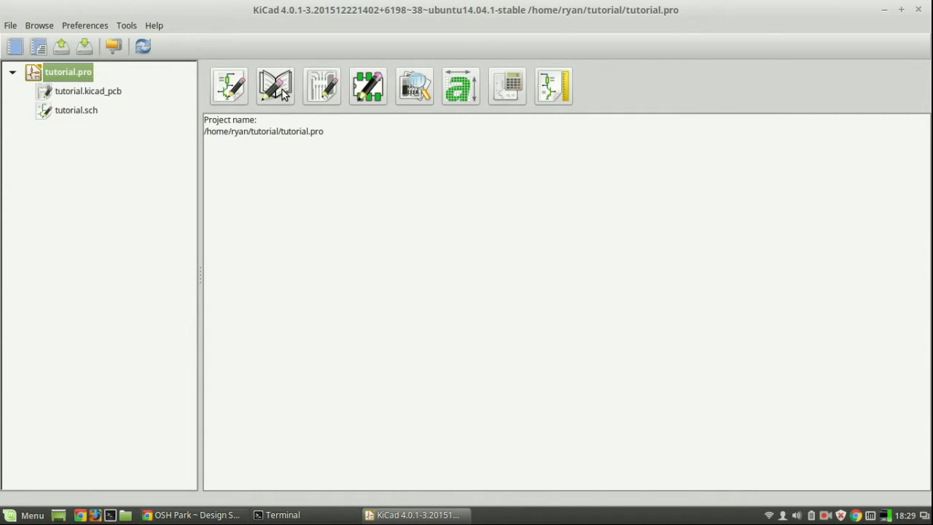
Open the project's schematic editor and place a resistor (R) on the sheet
{"action": "left_click", "coordinate": [221, 90]}
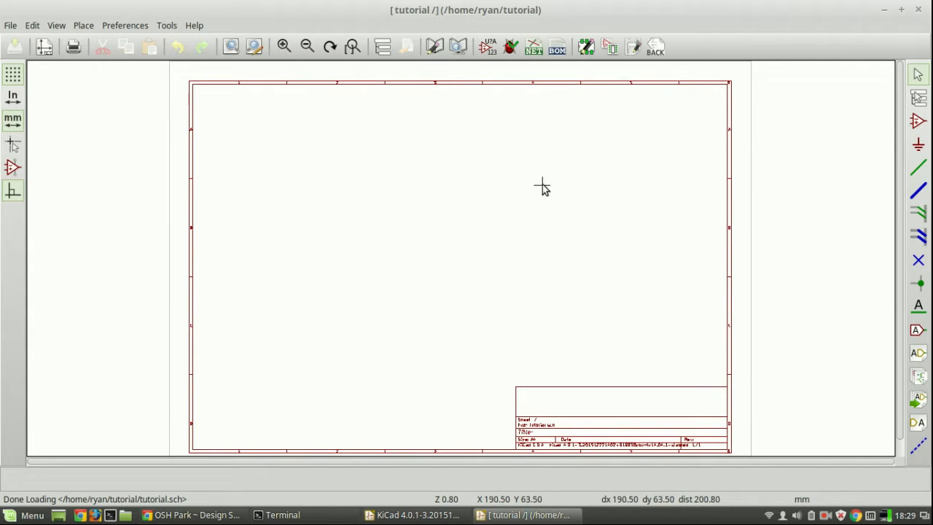
{"action": "left_click", "coordinate": [920, 123]}
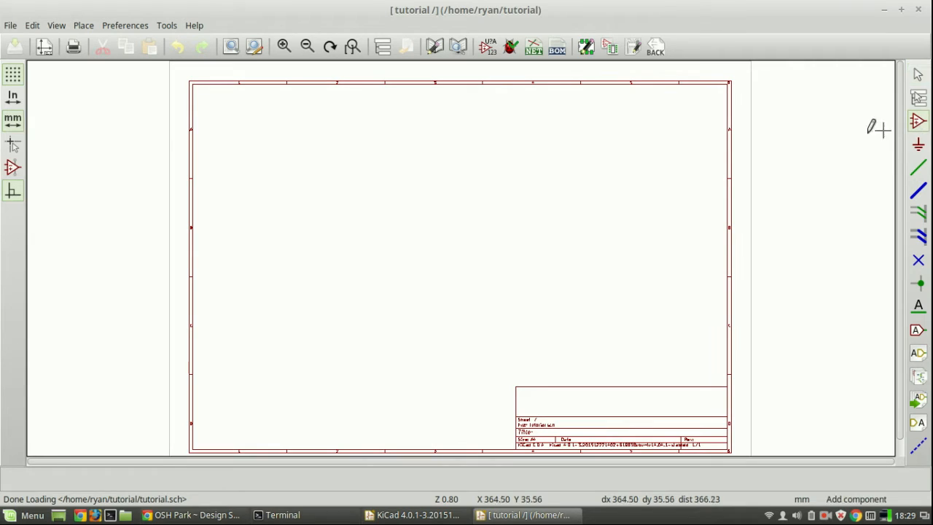
{"action": "left_click", "coordinate": [384, 222]}
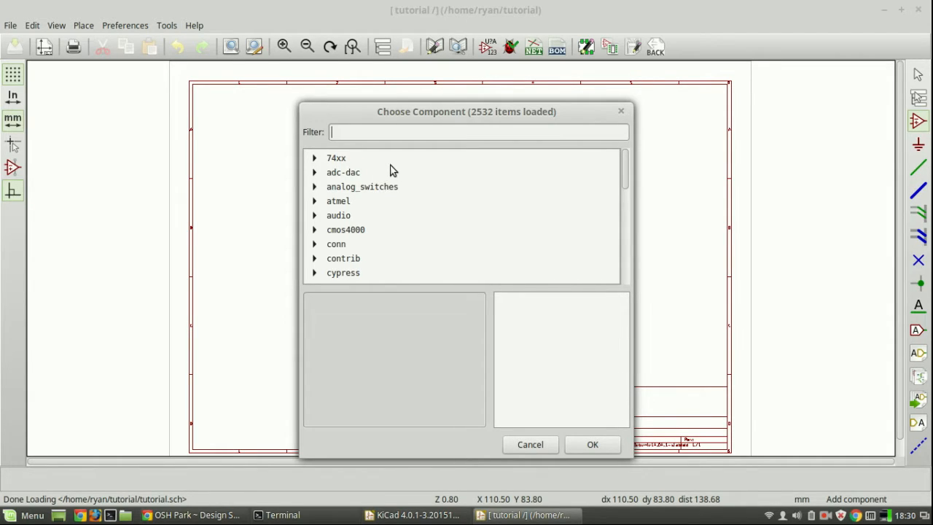
{"action": "type", "text": "r"}
{"action": "key", "text": "Return"}
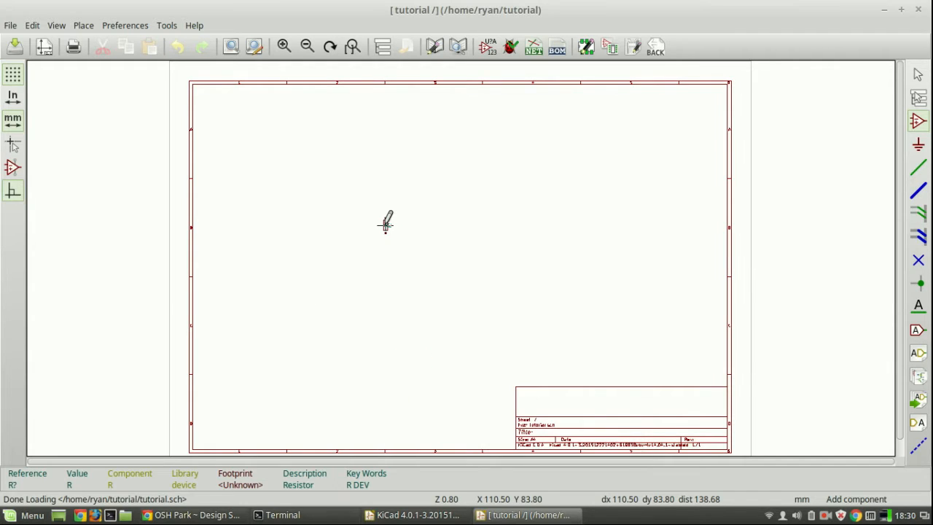
{"action": "scroll", "coordinate": [369, 228], "scroll_direction": "up", "scroll_amount": 3}
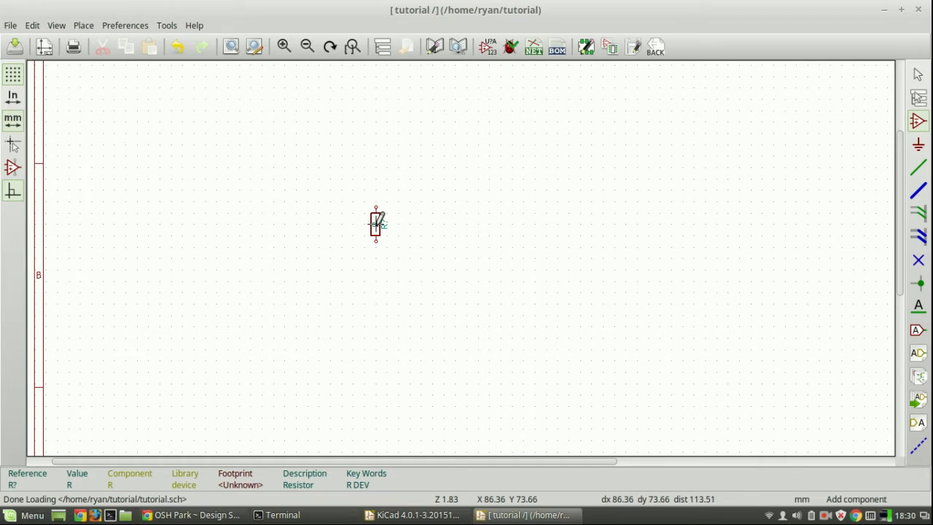
{"action": "left_click", "coordinate": [375, 224]}
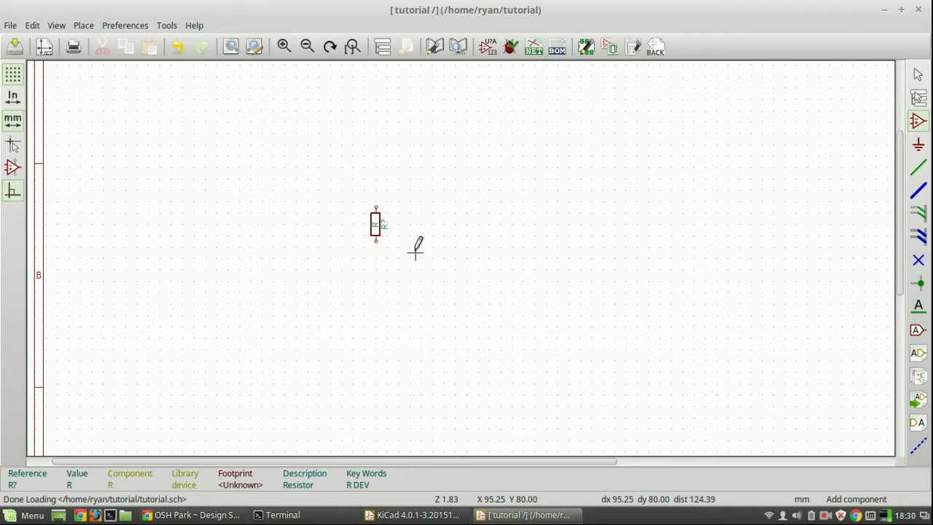
Place an LED component directly below the resistor, rotated vertically with pin 2 facing the resistor
{"action": "left_click", "coordinate": [415, 252]}
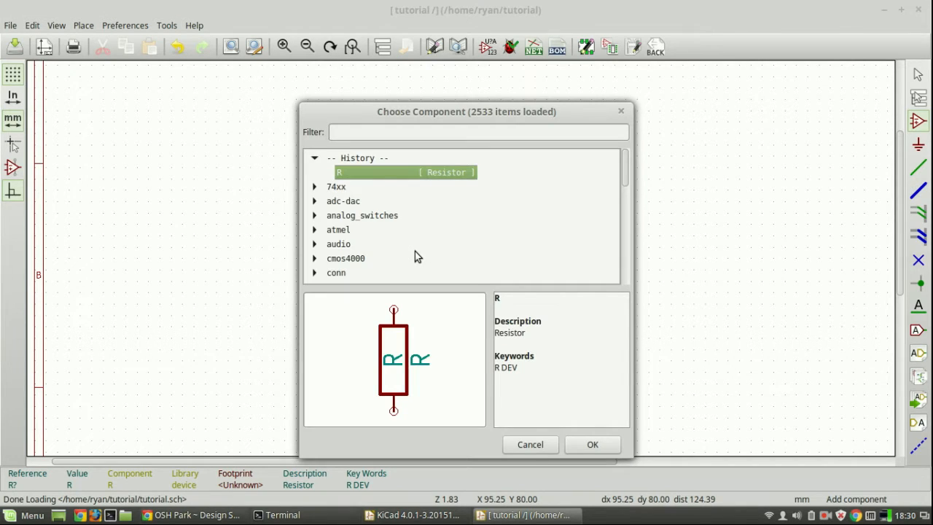
{"action": "type", "text": "led"}
{"action": "key", "text": "Return"}
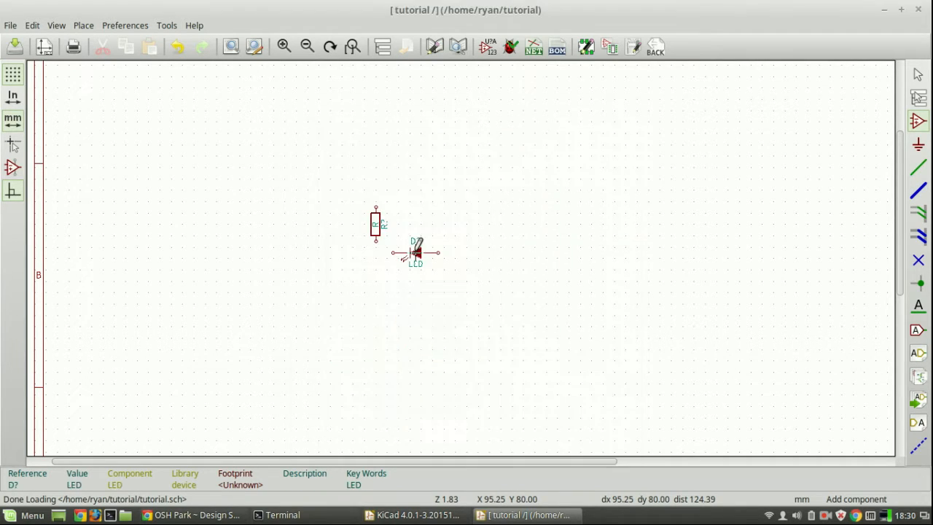
{"action": "scroll", "coordinate": [382, 277], "scroll_direction": "up", "scroll_amount": 1}
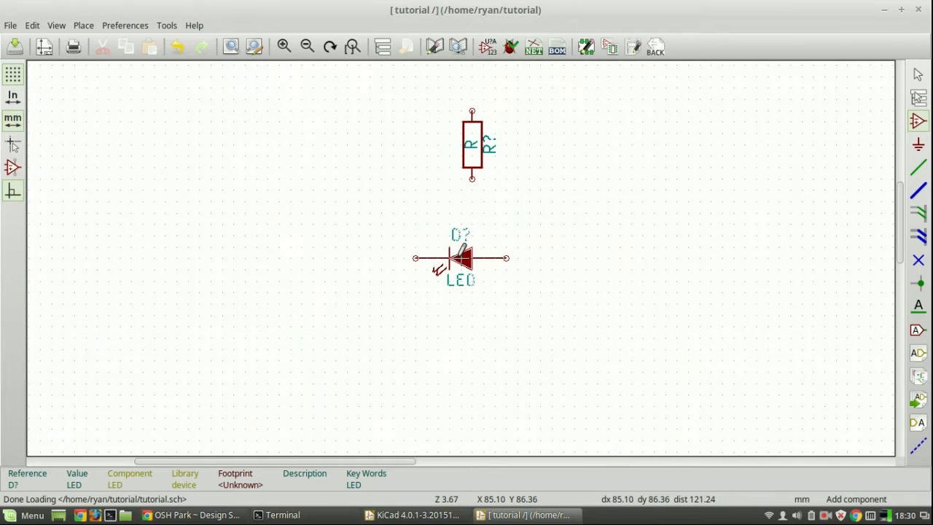
{"action": "key", "text": "r"}
{"action": "key", "text": "r"}
{"action": "key", "text": "r"}
{"action": "key", "text": "r"}
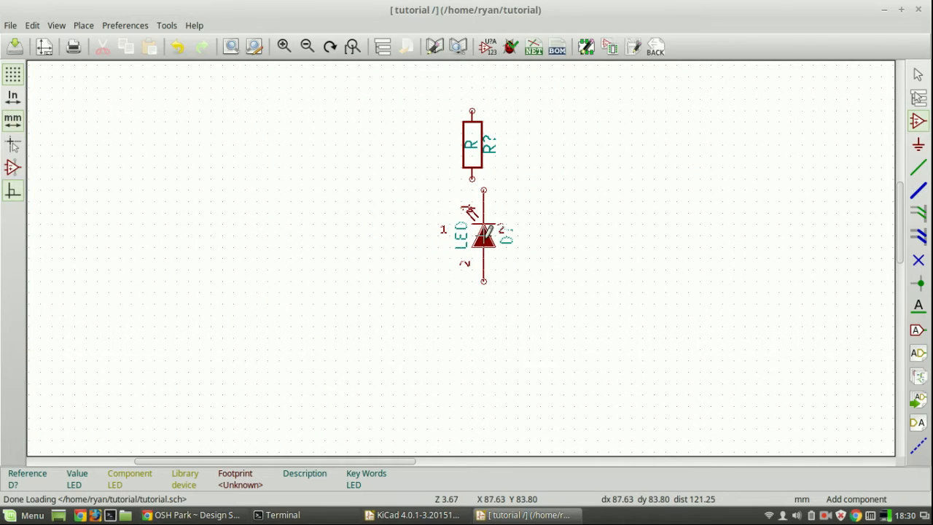
{"action": "left_click", "coordinate": [472, 244]}
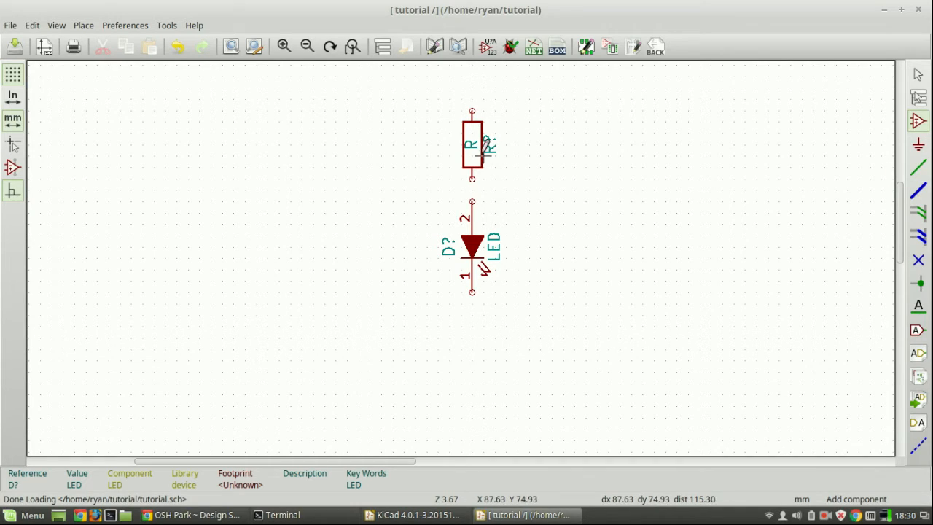
Wire the resistor's lower pin to the LED's pin 2, and look at the hotkeys list
{"action": "key", "text": "w"}
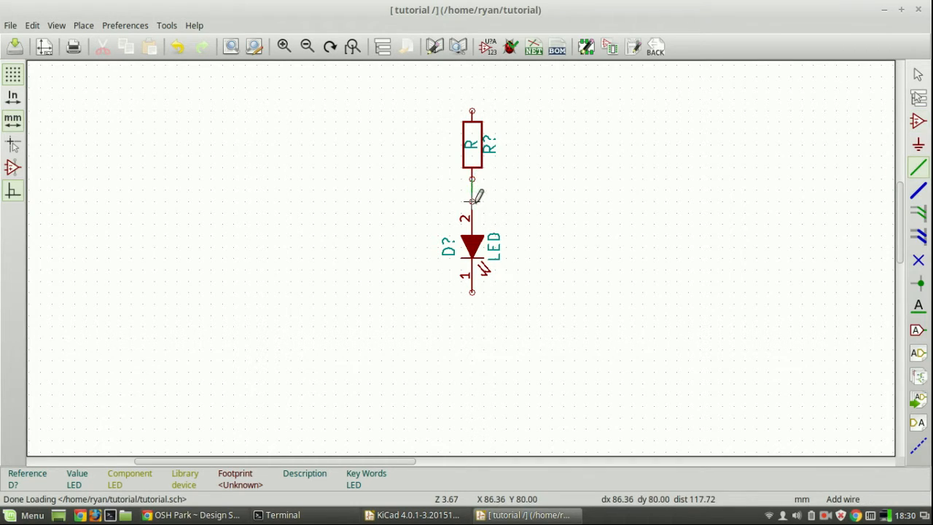
{"action": "left_click", "coordinate": [472, 196]}
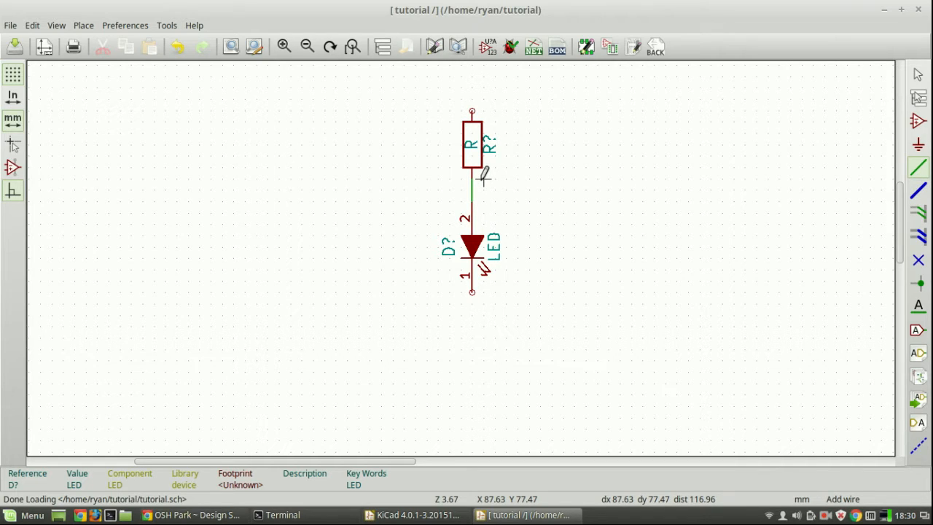
{"action": "key", "text": "question"}
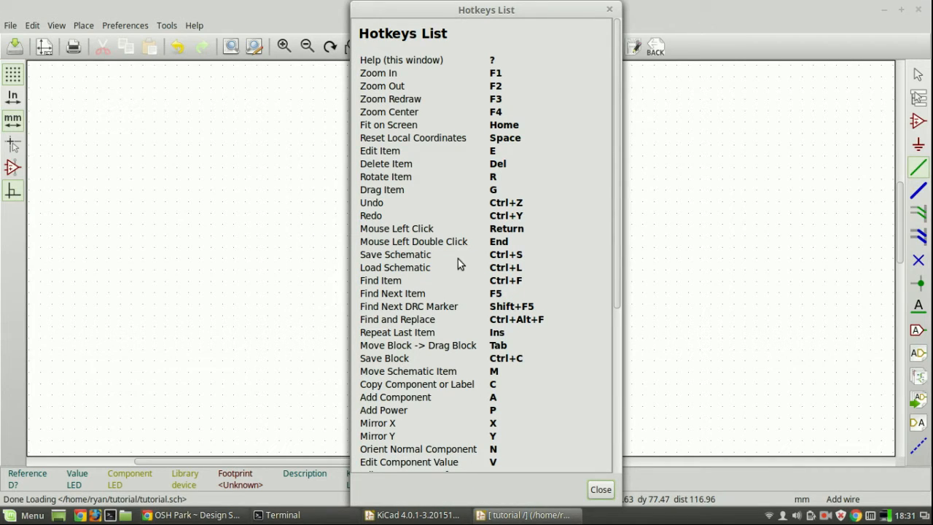
{"action": "left_click", "coordinate": [610, 9]}
Place a +5V power symbol beside the LED's lower end and wire it to LED pin 1
{"action": "middle_click_drag", "start_coordinate": [585, 144], "coordinate": [538, 157]}
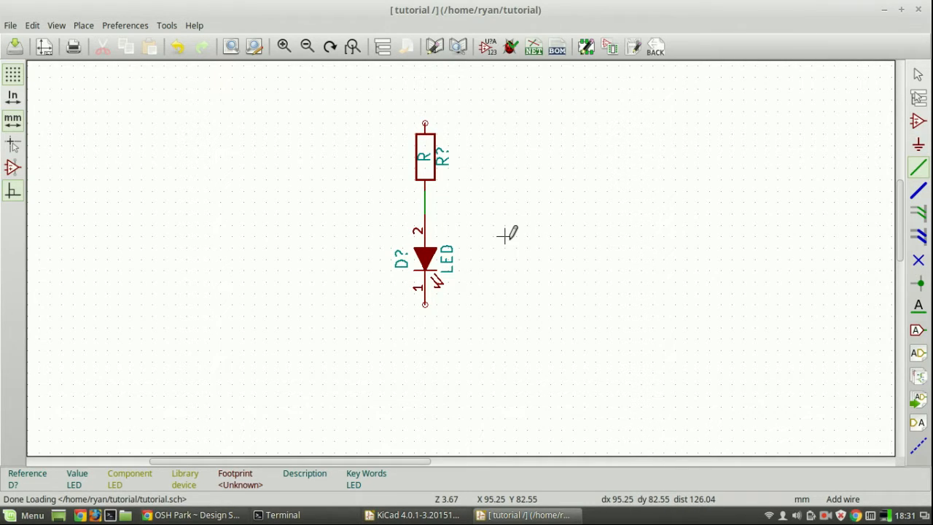
{"action": "key", "text": "p"}
{"action": "left_click", "coordinate": [323, 159]}
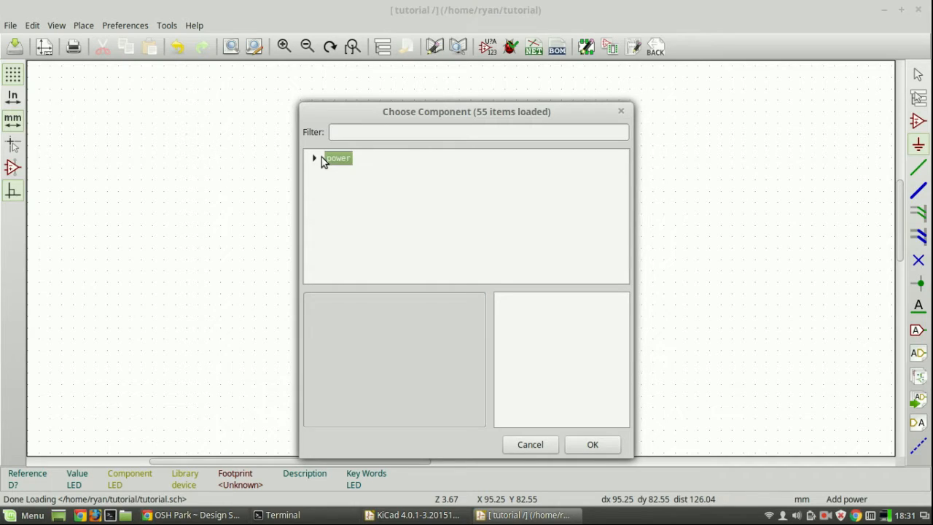
{"action": "left_click", "coordinate": [313, 159]}
{"action": "scroll", "coordinate": [345, 191], "scroll_direction": "down", "scroll_amount": 3}
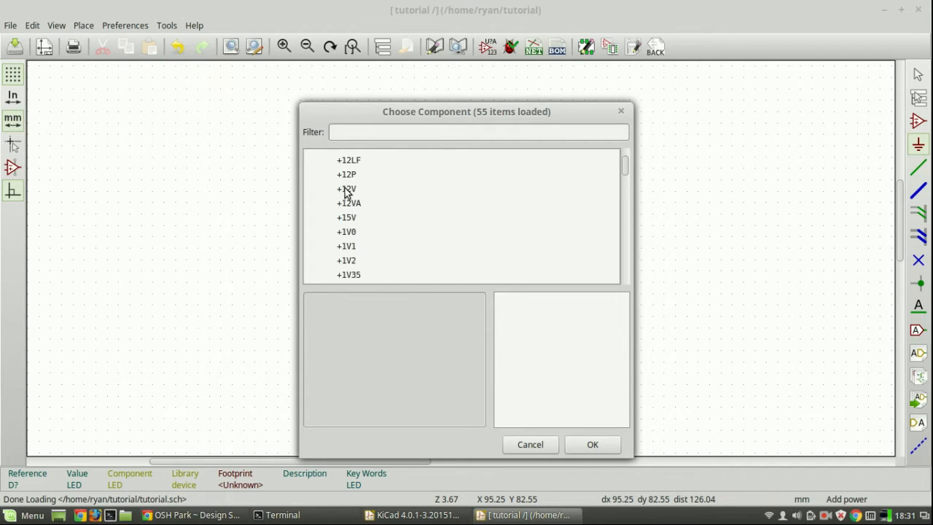
{"action": "scroll", "coordinate": [347, 201], "scroll_direction": "down", "scroll_amount": 2}
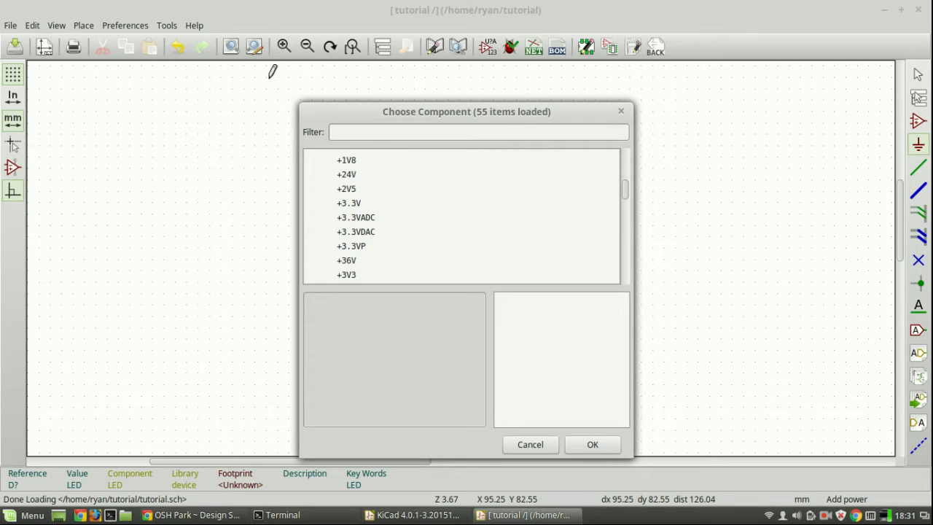
{"action": "type", "text": "5v"}
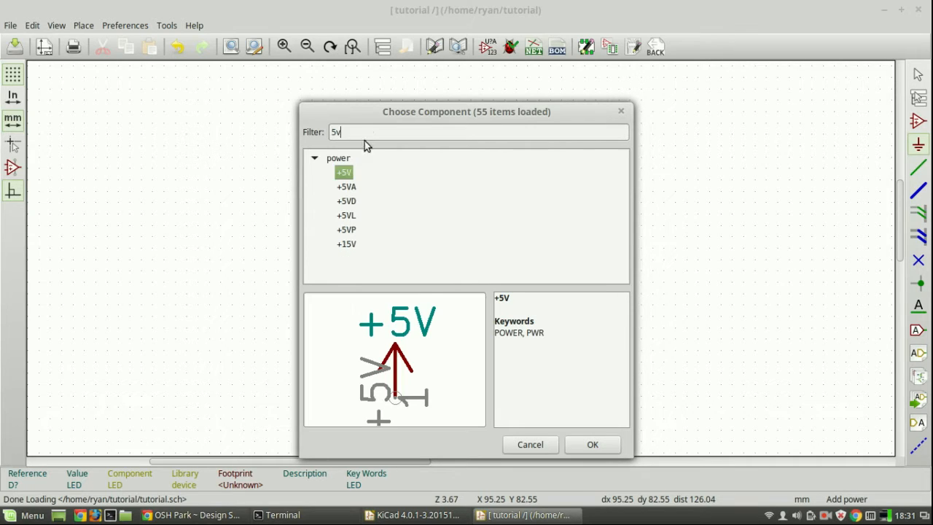
{"action": "double_click", "coordinate": [344, 173]}
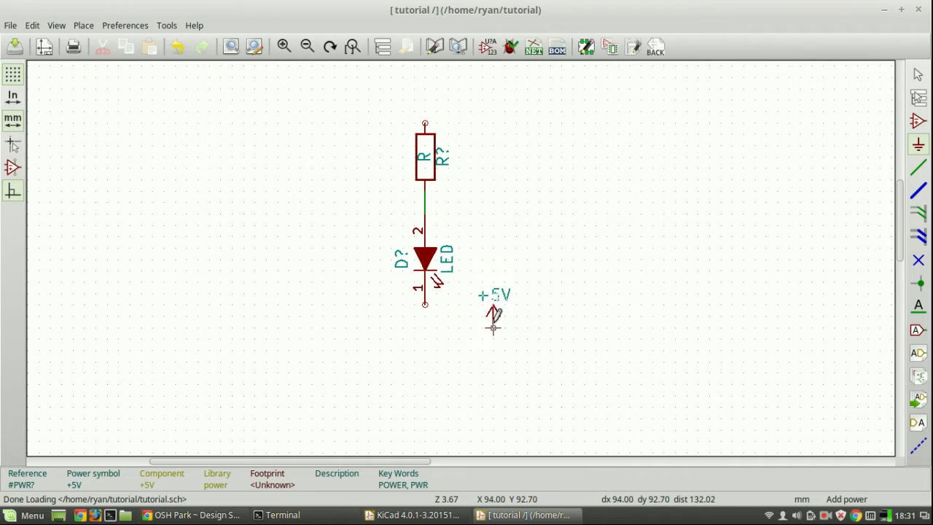
{"action": "left_click", "coordinate": [493, 305]}
{"action": "key", "text": "w"}
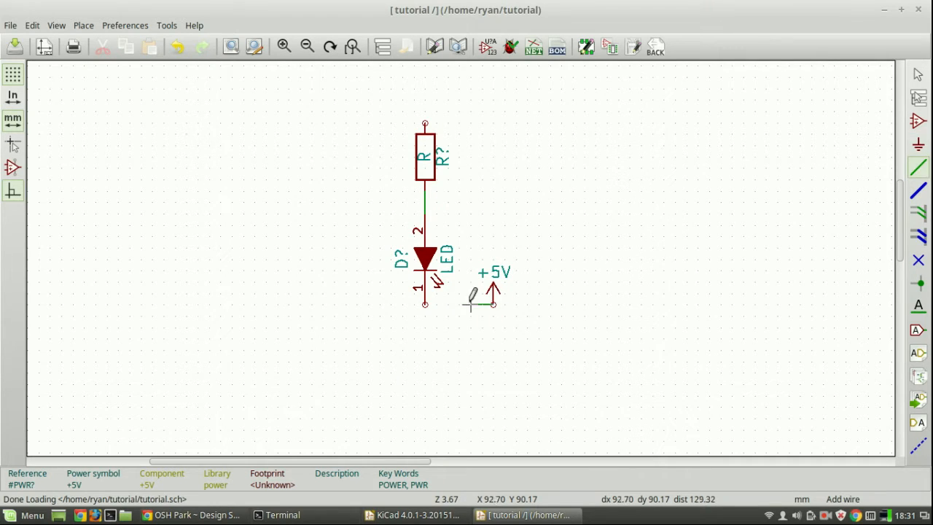
{"action": "left_click", "coordinate": [424, 304]}
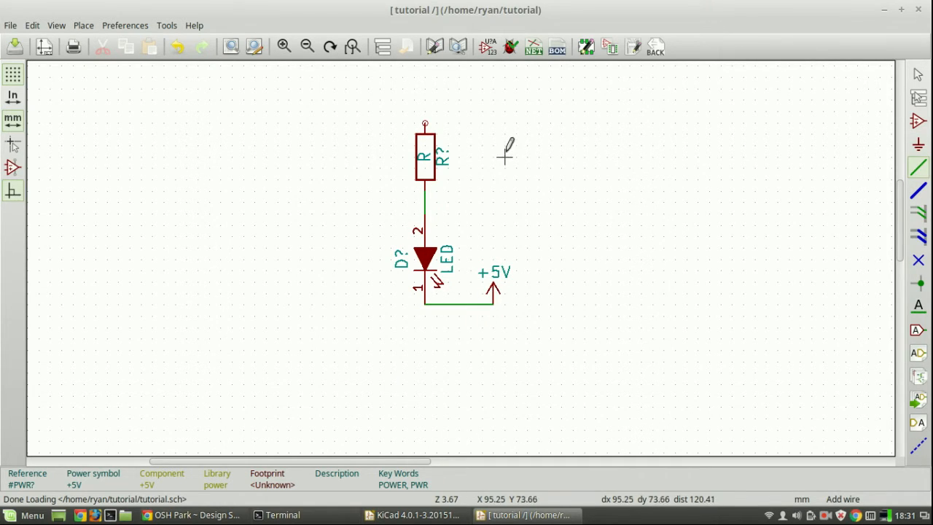
Place a GND power symbol beside the resistor's upper end and wire it to the resistor's upper pin
{"action": "type", "text": "p"}
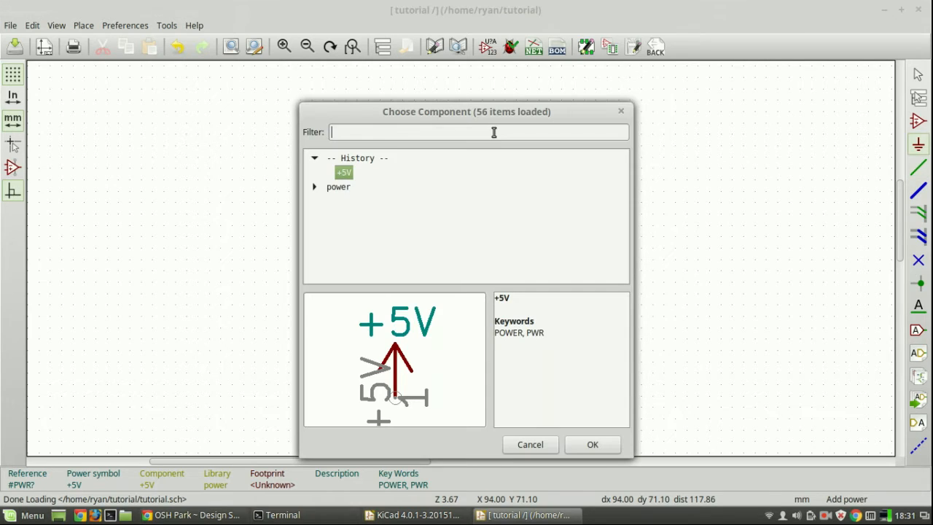
{"action": "type", "text": "gnd"}
{"action": "key", "text": "Return"}
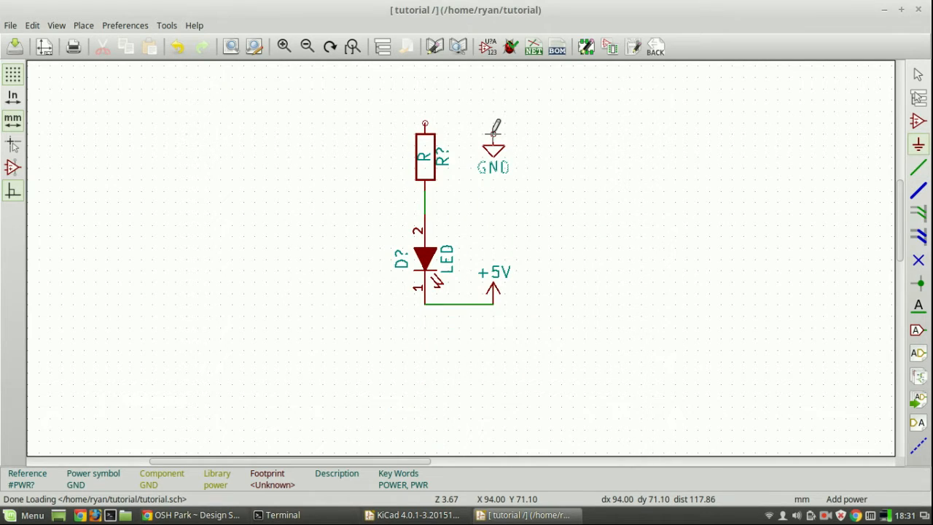
{"action": "left_click", "coordinate": [494, 123]}
{"action": "key", "text": "w"}
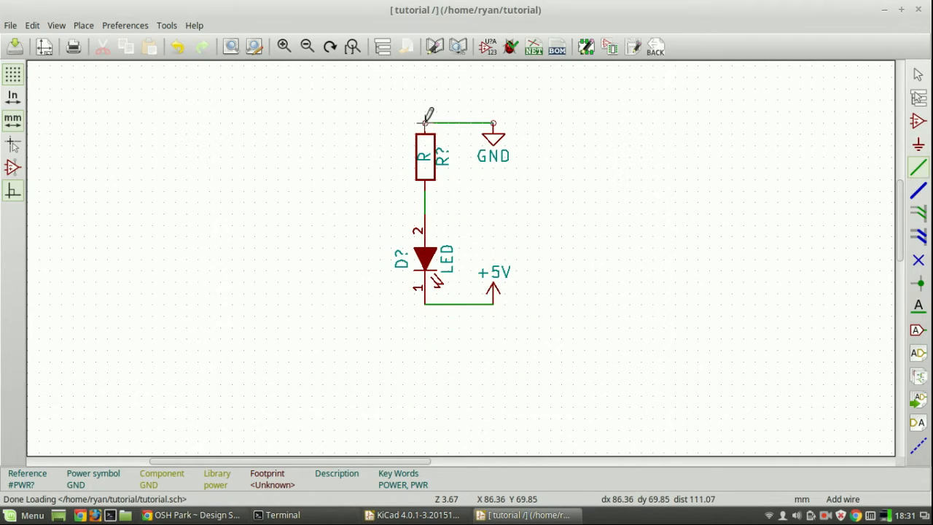
{"action": "left_click", "coordinate": [424, 122]}
Place a CONN_01X02 two-pin connector in the empty area to the right of the LED and resistor circuit
{"action": "middle_click_drag", "start_coordinate": [608, 154], "coordinate": [530, 186]}
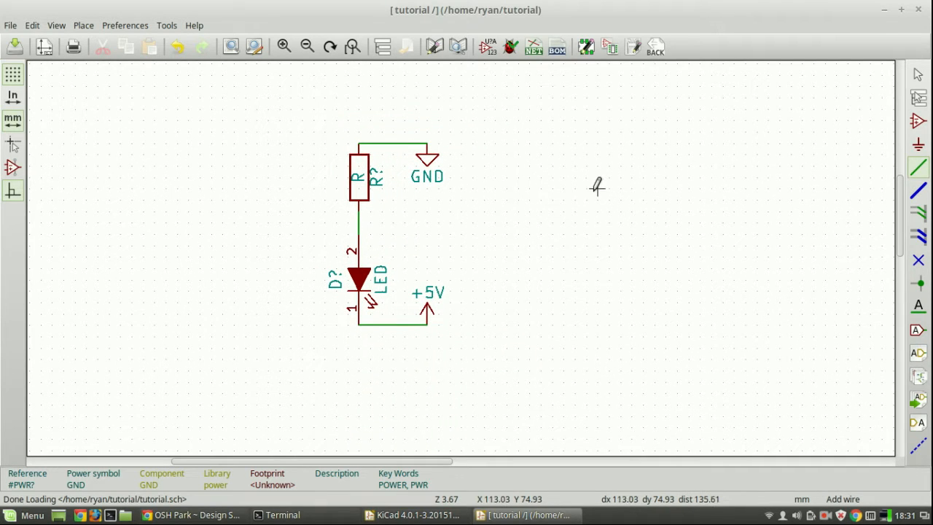
{"action": "middle_click_drag", "start_coordinate": [585, 192], "coordinate": [529, 217]}
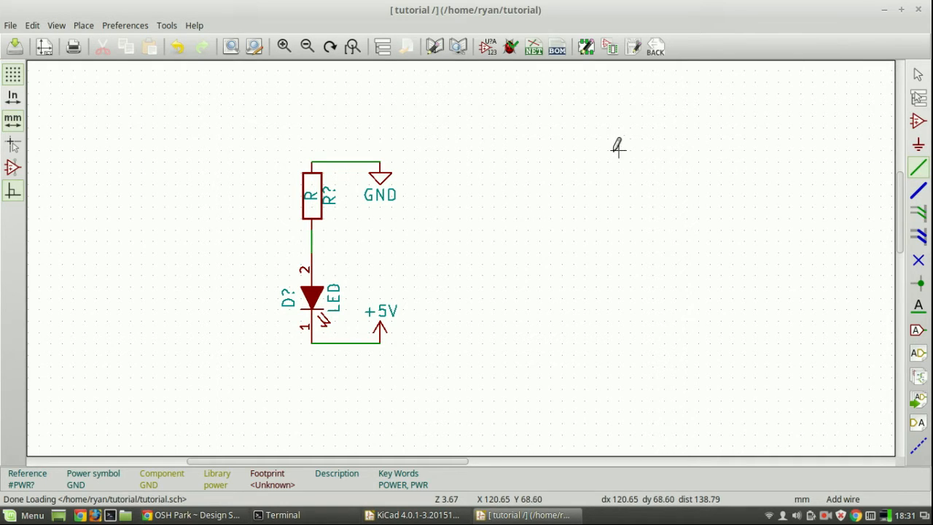
{"action": "type", "text": "aco"}
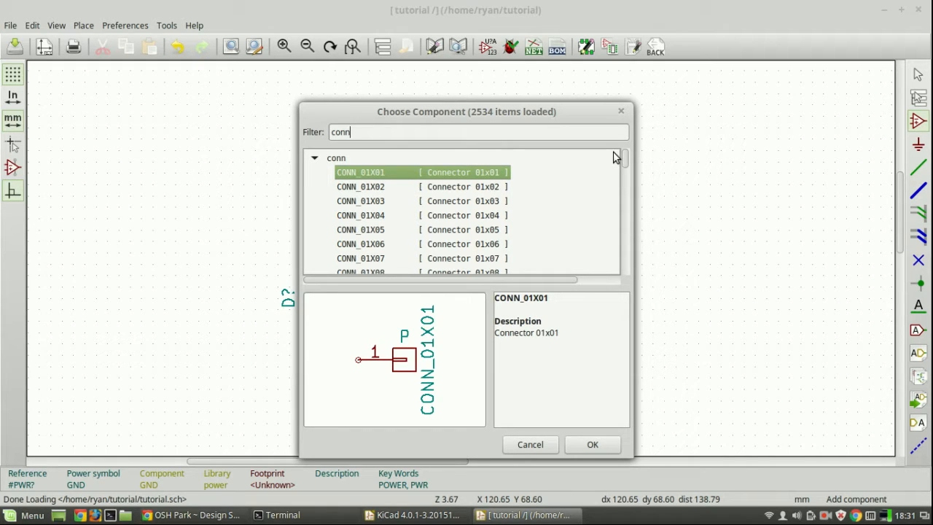
{"action": "key", "text": "Down"}
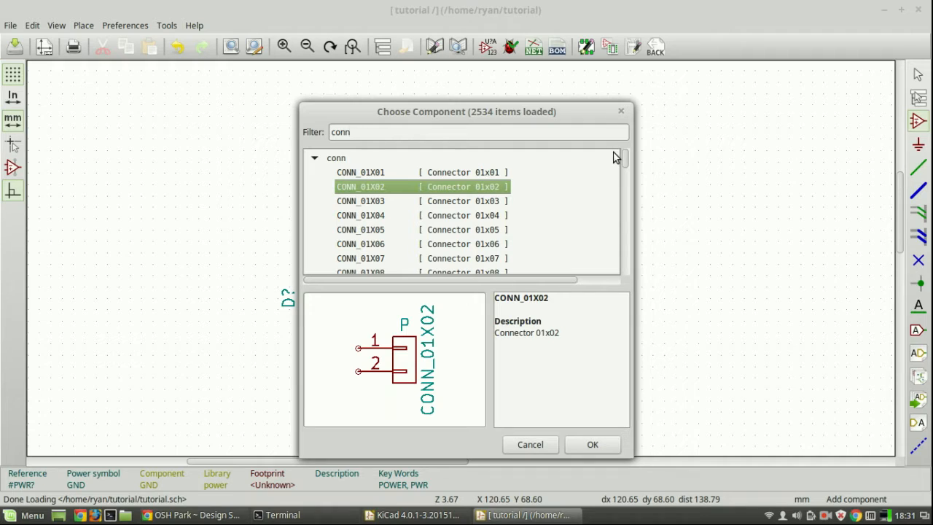
{"action": "key", "text": "Return"}
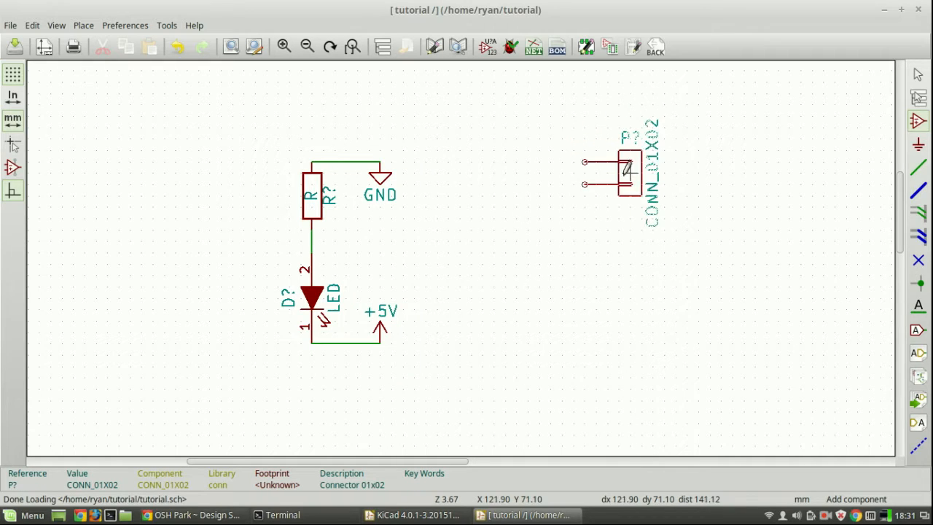
{"action": "left_click", "coordinate": [618, 212]}
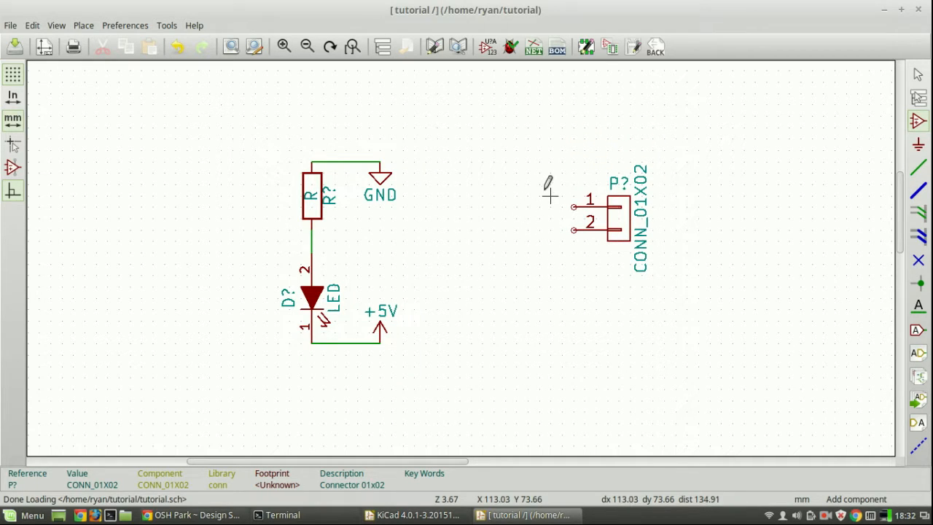
Place a +5V power symbol just above-left of the two-pin connector's pin 1 and a GND symbol beside pin 2
{"action": "type", "text": "p5"}
{"action": "key", "text": "Return"}
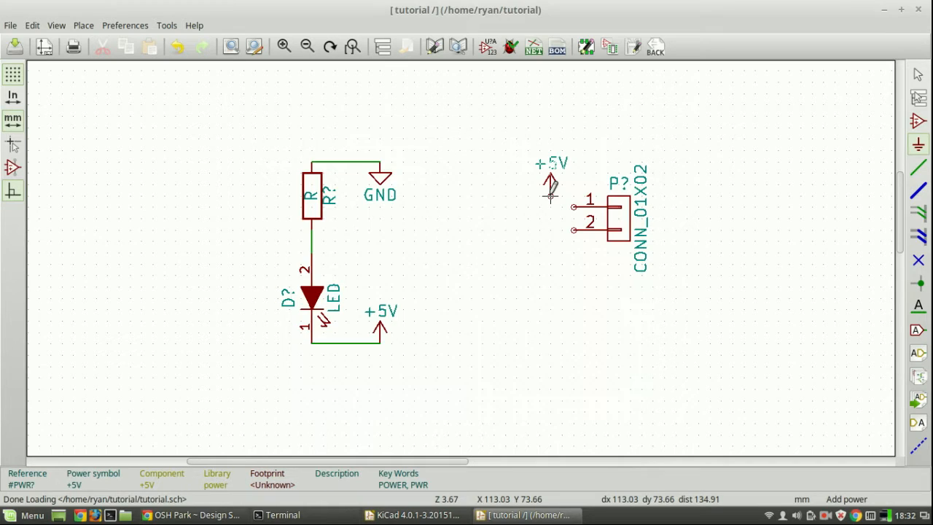
{"action": "left_click", "coordinate": [562, 196]}
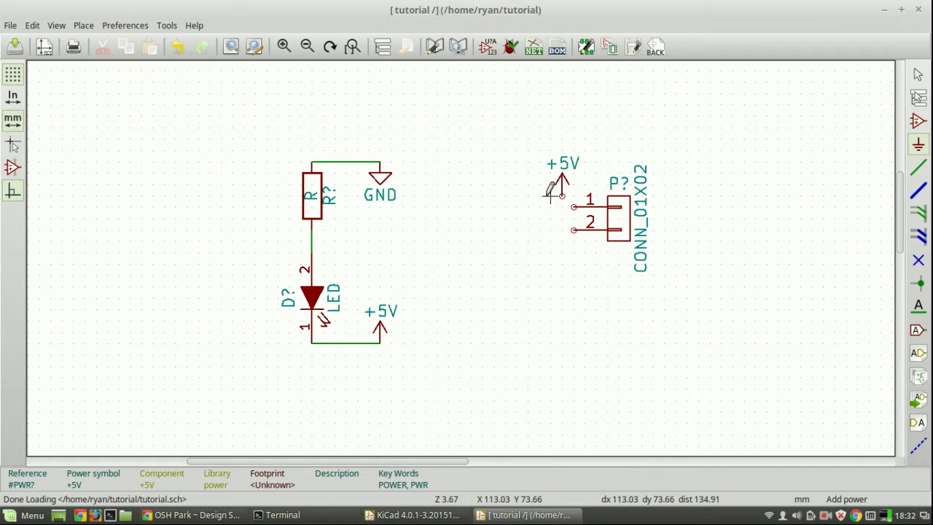
{"action": "left_click", "coordinate": [562, 237]}
{"action": "type", "text": "gnd"}
{"action": "key", "text": "Return"}
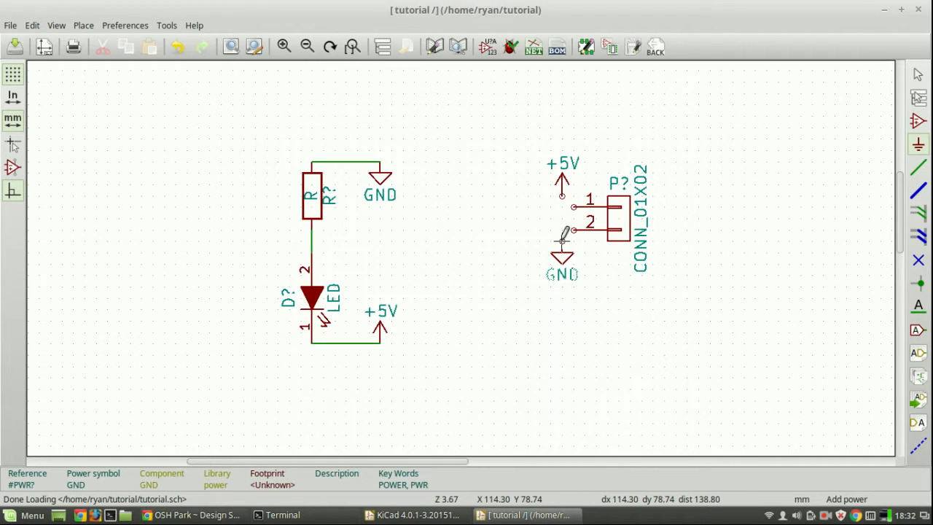
{"action": "left_click", "coordinate": [551, 230]}
Wire the two-pin connector's pin 2 to GND and pin 1 to +5V
{"action": "key", "text": "w"}
{"action": "double_click", "coordinate": [573, 230]}
{"action": "left_click", "coordinate": [574, 207]}
{"action": "double_click", "coordinate": [562, 192]}
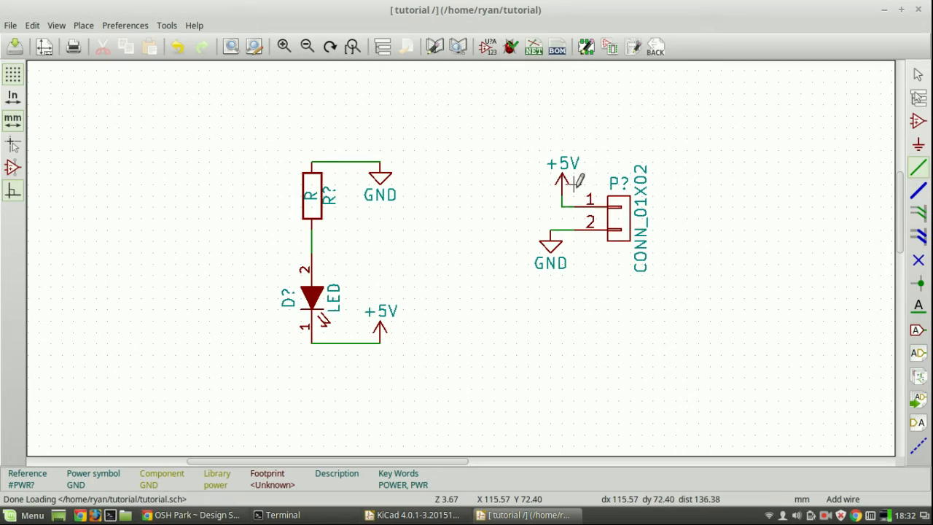
Place an ATMEGA328P-A microcontroller below the LED circuit, on the left part of the sheet
{"action": "scroll", "coordinate": [576, 182], "scroll_direction": "down", "scroll_amount": 3}
{"action": "type", "text": "aatmega"}
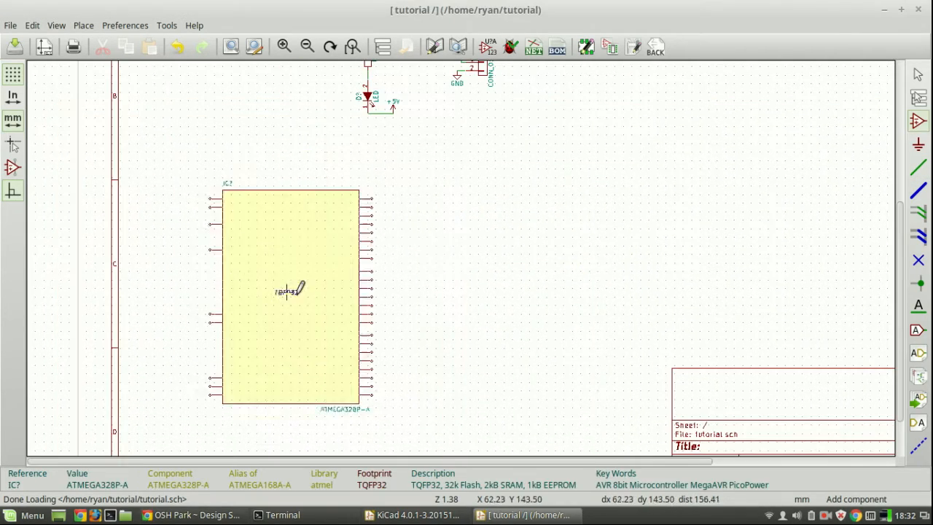
{"action": "left_click", "coordinate": [303, 296]}
Place a CONN_02X05 ten-pin connector to the right of the microcontroller's upper part
{"action": "left_click", "coordinate": [480, 242]}
{"action": "type", "text": "conn"}
{"action": "scroll", "coordinate": [477, 240], "scroll_direction": "down", "scroll_amount": 10}
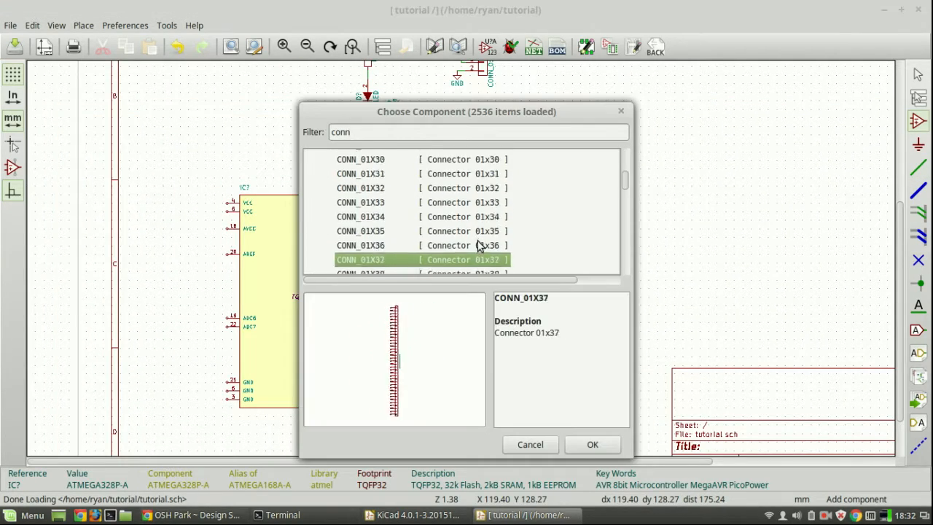
{"action": "double_click", "coordinate": [479, 243]}
{"action": "left_click", "coordinate": [487, 211]}
Place a capacitor C to the left of the microcontroller, near its AREF pin
{"action": "left_click", "coordinate": [247, 382]}
{"action": "type", "text": "c"}
{"action": "left_click", "coordinate": [206, 270]}
Wire the microcontroller's VCC, AVCC and AREF pins together into one supply line on its left side
{"action": "scroll", "coordinate": [205, 253], "scroll_direction": "up", "scroll_amount": 3}
{"action": "key", "text": "w"}
{"action": "left_click", "coordinate": [518, 144]}
{"action": "left_click", "coordinate": [519, 190]}
{"action": "left_click", "coordinate": [483, 145]}
{"action": "left_click", "coordinate": [518, 258]}
{"action": "left_click", "coordinate": [483, 190]}
Move the capacitor under the supply line and place a GND power symbol at its lower end
{"action": "type", "text": "mpgnd"}
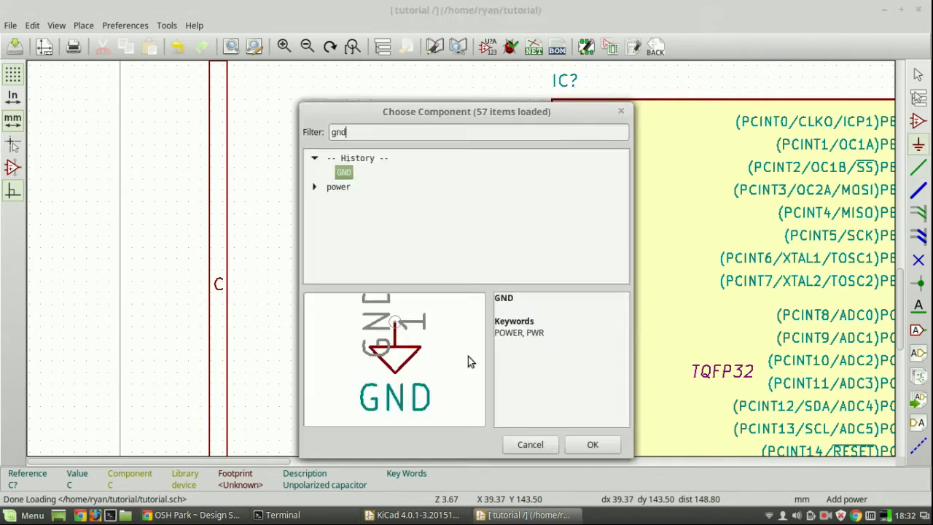
{"action": "key", "text": "Return"}
{"action": "left_click", "coordinate": [483, 349]}
{"action": "left_click", "coordinate": [483, 337]}
Place a GND power symbol beside the microcontroller's lower-left corner and wire its three GND pins to it
{"action": "scroll", "coordinate": [483, 337], "scroll_direction": "down", "scroll_amount": 2}
{"action": "key", "text": "p"}
{"action": "left_click", "coordinate": [435, 248]}
{"action": "key", "text": "w"}
{"action": "left_click", "coordinate": [435, 232]}
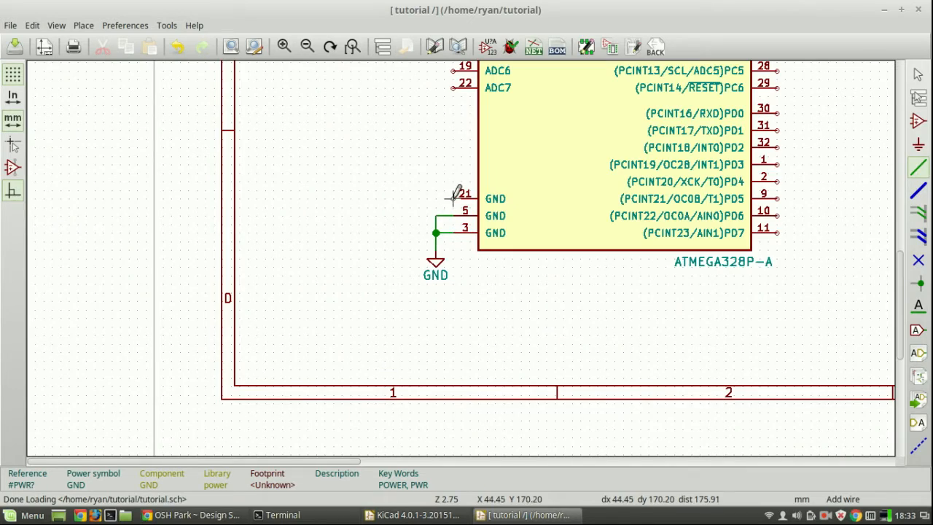
{"action": "left_click", "coordinate": [435, 215]}
Place a MOSI net label beside pin 1 of the ten-pin connector and wire it to that pin
{"action": "scroll", "coordinate": [460, 258], "scroll_direction": "down", "scroll_amount": 2}
{"action": "scroll", "coordinate": [461, 258], "scroll_direction": "down", "scroll_amount": 1}
{"action": "scroll", "coordinate": [498, 229], "scroll_direction": "up", "scroll_amount": 1}
{"action": "middle_click_drag", "start_coordinate": [461, 274], "coordinate": [461, 234]}
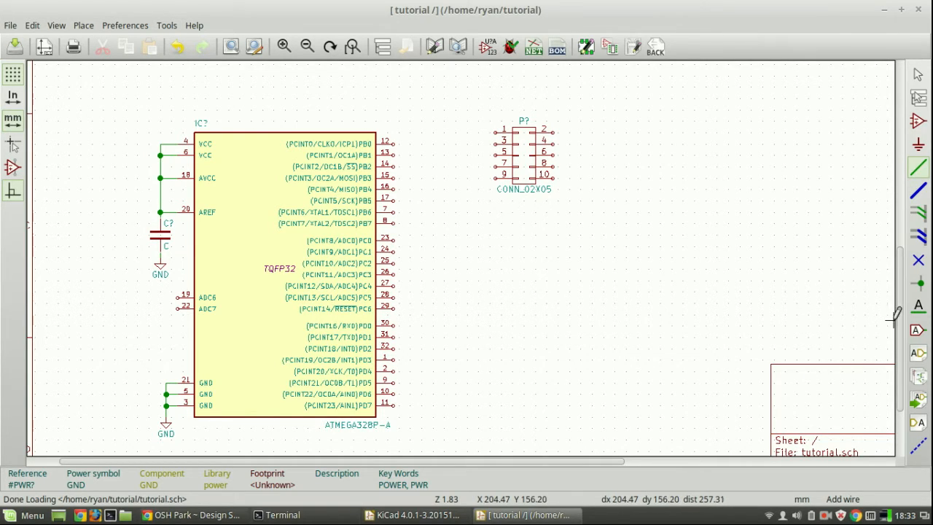
{"action": "left_click", "coordinate": [918, 310]}
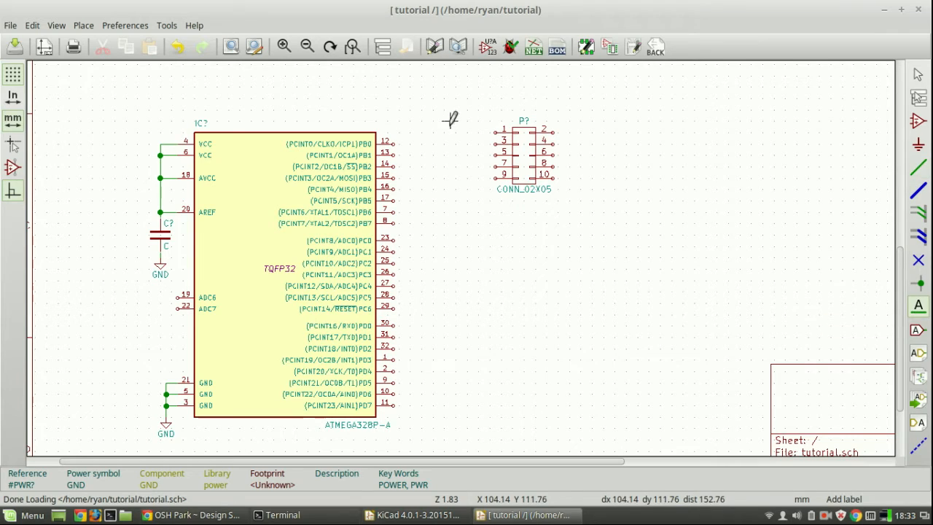
{"action": "left_click", "coordinate": [467, 124]}
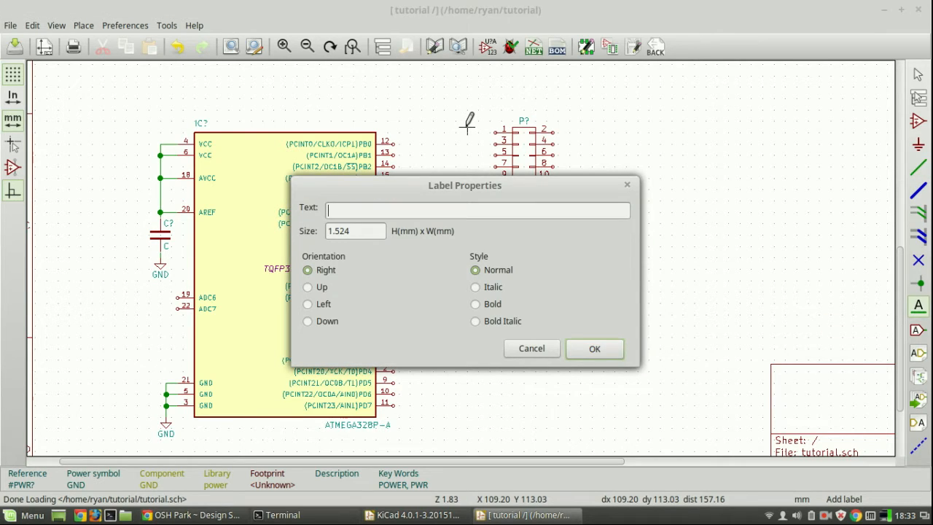
{"action": "key", "text": "Return"}
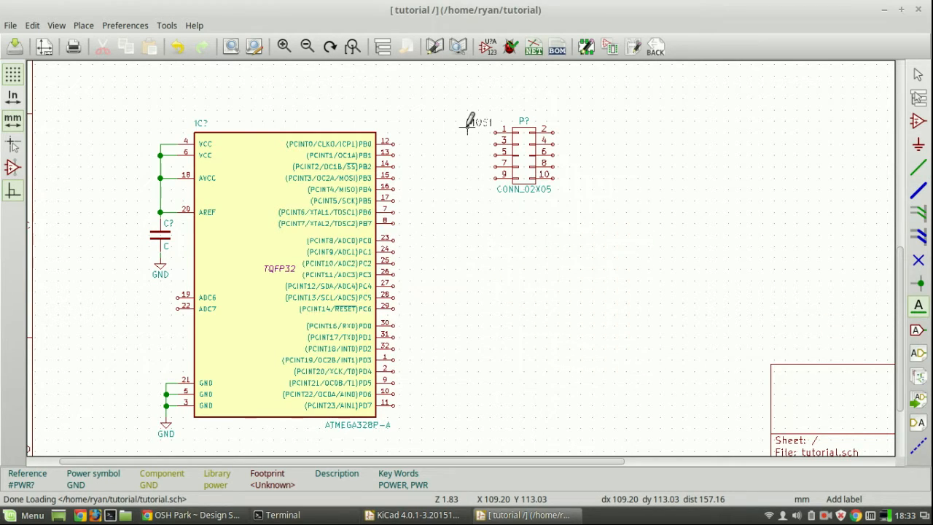
{"action": "scroll", "coordinate": [461, 130], "scroll_direction": "up", "scroll_amount": 2}
{"action": "left_click", "coordinate": [462, 256]}
{"action": "key", "text": "w"}
Place a MOSI net label beside the microcontroller's PB3 pin (15) and wire it to the pin
{"action": "scroll", "coordinate": [514, 257], "scroll_direction": "down", "scroll_amount": 2}
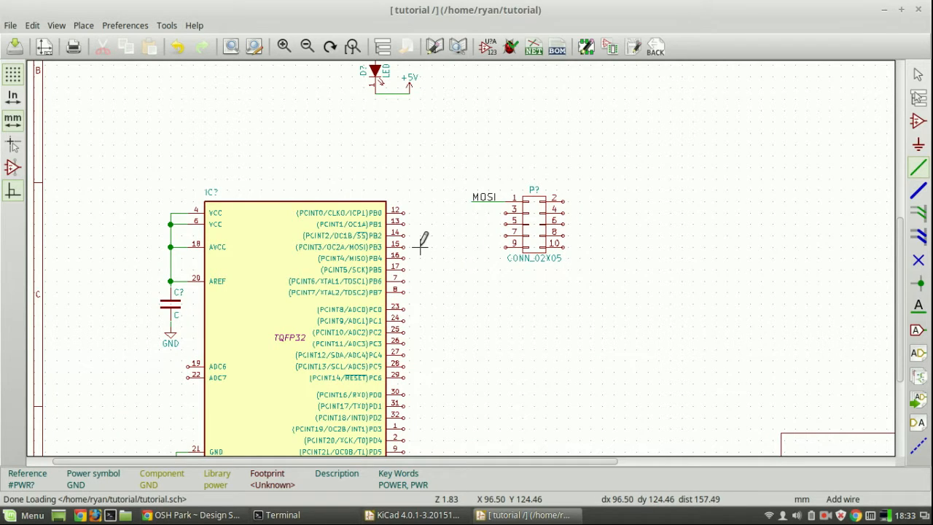
{"action": "type", "text": "lMOSI"}
{"action": "key", "text": "Return"}
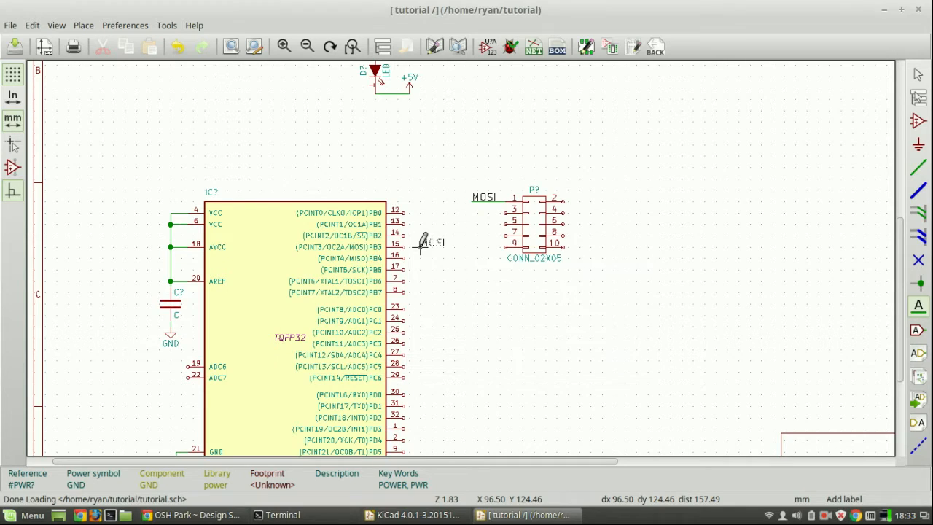
{"action": "scroll", "coordinate": [422, 243], "scroll_direction": "up", "scroll_amount": 2}
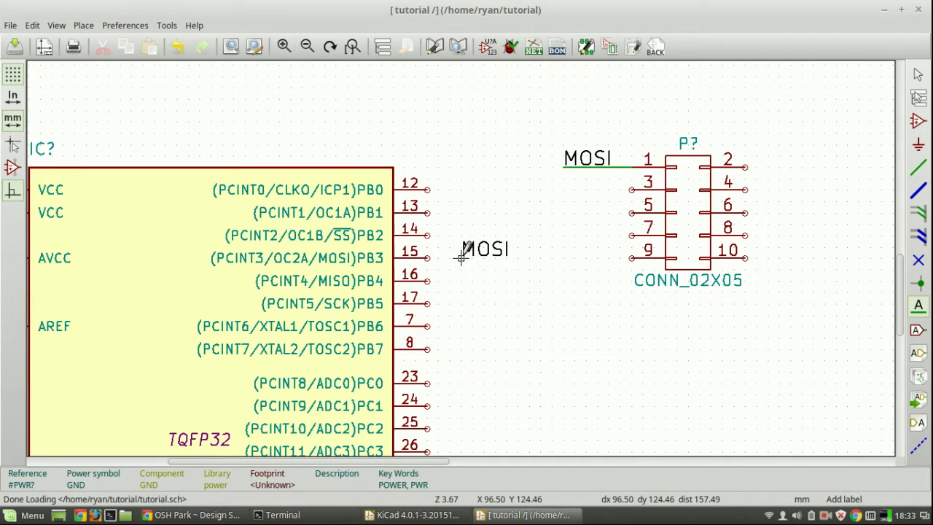
{"action": "left_click", "coordinate": [462, 257]}
{"action": "key", "text": "w"}
{"action": "left_click", "coordinate": [428, 257]}
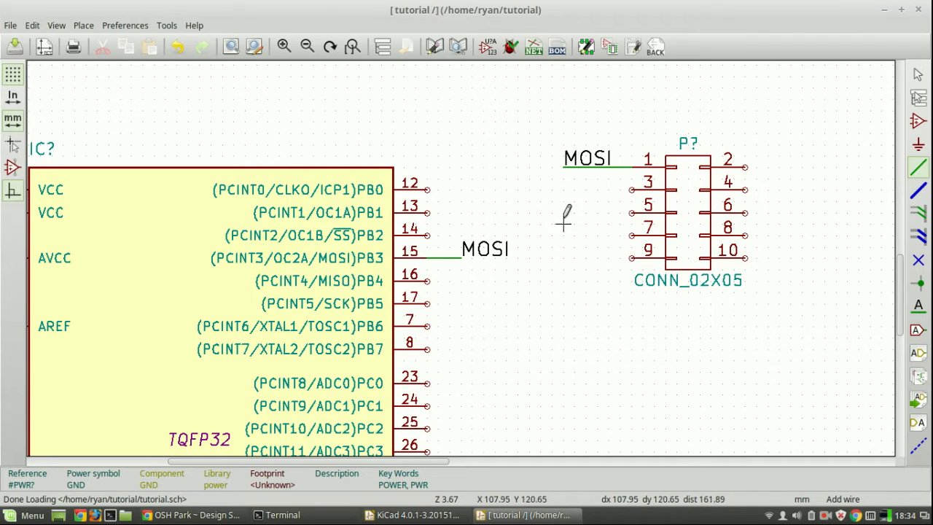
Place an RST net label beside pin 5 of the ten-pin connector and wire it to that pin
{"action": "scroll", "coordinate": [610, 153], "scroll_direction": "down", "scroll_amount": 2}
{"action": "scroll", "coordinate": [437, 323], "scroll_direction": "down", "scroll_amount": 3, "text": "shift"}
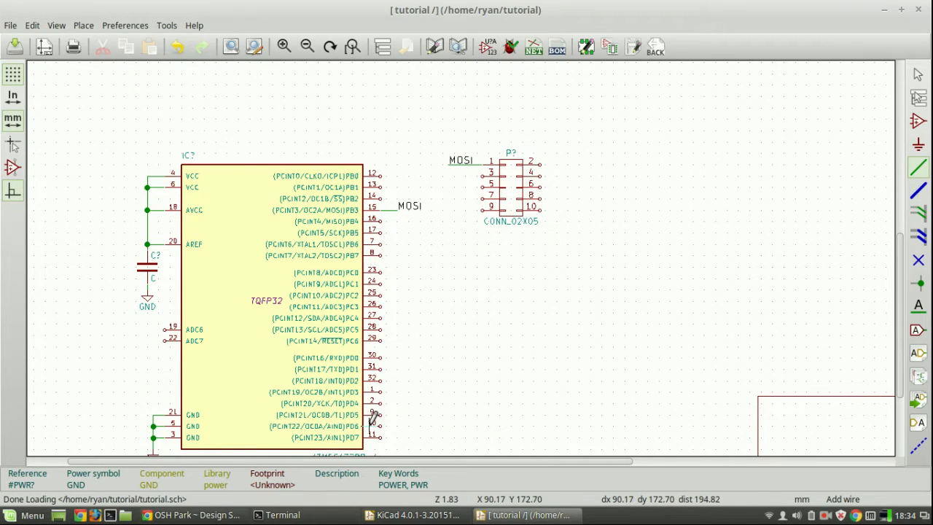
{"action": "scroll", "coordinate": [444, 235], "scroll_direction": "down", "scroll_amount": 1, "text": "shift"}
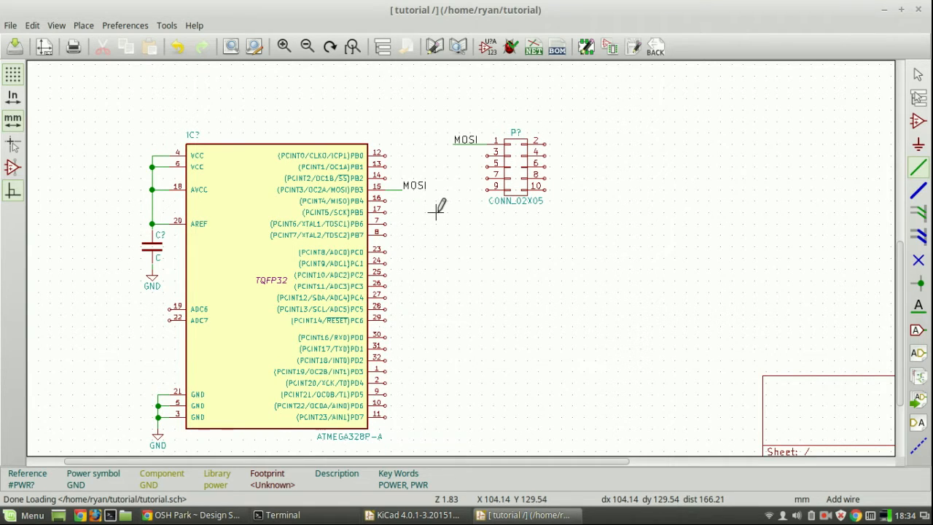
{"action": "scroll", "coordinate": [464, 173], "scroll_direction": "up", "scroll_amount": 4}
{"action": "type", "text": "lRST"}
{"action": "key", "text": "Return"}
{"action": "left_click", "coordinate": [461, 235]}
{"action": "key", "text": "w"}
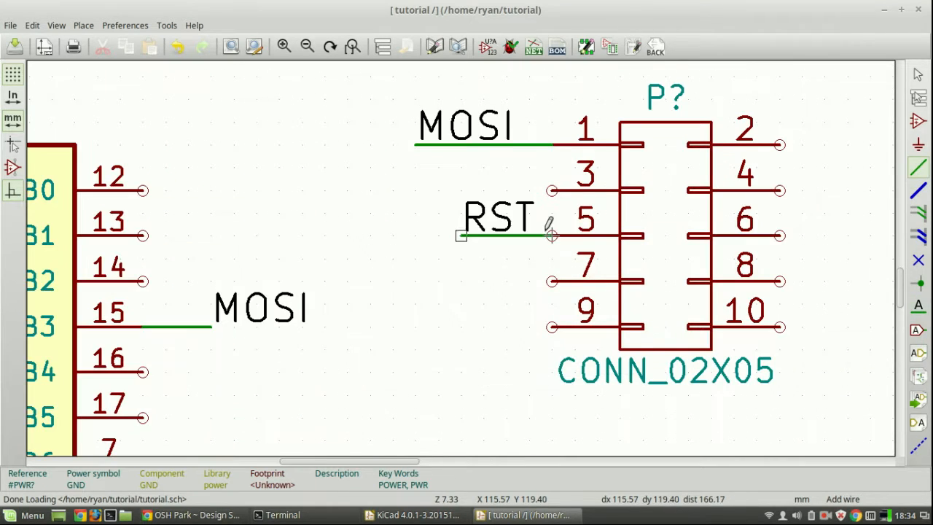
{"action": "left_click", "coordinate": [548, 233]}
Place SCK and MISO net labels beside pins 7 and 9 of the ten-pin connector and wire each to its pin
{"action": "middle_click_drag", "start_coordinate": [440, 302], "coordinate": [461, 270]}
{"action": "type", "text": "lSCK"}
{"action": "key", "text": "Return"}
{"action": "left_click", "coordinate": [484, 248]}
{"action": "type", "text": "lMISO"}
{"action": "key", "text": "Return"}
{"action": "left_click", "coordinate": [483, 294]}
{"action": "key", "text": "w"}
{"action": "left_click", "coordinate": [574, 294]}
{"action": "key", "text": "w"}
{"action": "left_click", "coordinate": [575, 248]}
Place +5V and GND power symbols beside the ten-pin connector and wire them to pins 2 and 6 respectively
{"action": "key", "text": "p"}
{"action": "left_click", "coordinate": [627, 238]}
{"action": "left_click", "coordinate": [650, 147]}
{"action": "key", "text": "w"}
{"action": "left_click", "coordinate": [537, 147]}
{"action": "key", "text": "w"}
{"action": "left_click", "coordinate": [628, 238]}
Add wired MISO and SCK net labels to the microcontroller's PB4 (16) and PB5 (17) pins
{"action": "scroll", "coordinate": [628, 238], "scroll_direction": "down", "scroll_amount": 3}
{"action": "type", "text": "lMISO"}
{"action": "key", "text": "Return"}
{"action": "left_click", "coordinate": [427, 223]}
{"action": "key", "text": "w"}
{"action": "left_click", "coordinate": [376, 224]}
{"action": "type", "text": "lSCK"}
{"action": "key", "text": "Return"}
{"action": "left_click", "coordinate": [428, 258]}
Place an RST net label beside the microcontroller's PC6 reset pin (29) and wire it to the pin
{"action": "type", "text": "lRST"}
{"action": "key", "text": "Return"}
{"action": "left_click", "coordinate": [402, 344]}
{"action": "key", "text": "w"}
{"action": "left_click", "coordinate": [368, 345]}
Place an LED and a resistor horizontally in a row to the right of the microcontroller's PD0 pin (30)
{"action": "scroll", "coordinate": [490, 175], "scroll_direction": "down", "scroll_amount": 3}
{"action": "type", "text": "aLED"}
{"action": "key", "text": "Return"}
{"action": "scroll", "coordinate": [376, 317], "scroll_direction": "up", "scroll_amount": 2}
{"action": "left_click", "coordinate": [483, 258]}
{"action": "key", "text": "a"}
{"action": "left_click", "coordinate": [586, 258]}
Wire the LED between PD0 and the resistor, and connect the resistor's free end to a new GND symbol
{"action": "key", "text": "w"}
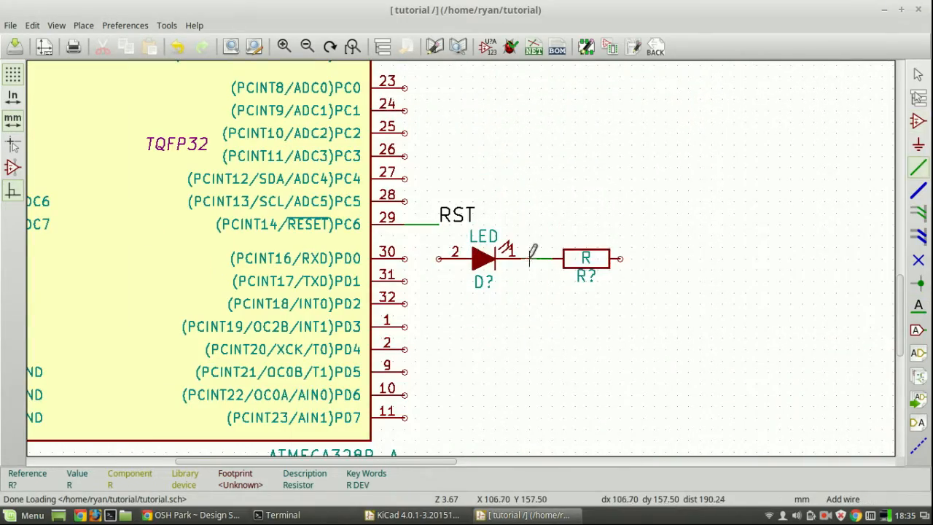
{"action": "key", "text": "w"}
{"action": "left_click", "coordinate": [405, 258]}
{"action": "key", "text": "p"}
{"action": "left_click", "coordinate": [643, 259]}
{"action": "key", "text": "w"}
{"action": "left_click", "coordinate": [620, 258]}
Copy the LED, resistor and GND branch as a block and place the copy at the microcontroller's PD4 pin (2)
{"action": "left_click_drag", "start_coordinate": [423, 174], "coordinate": [685, 241]}
{"action": "right_click", "coordinate": [675, 245]}
{"action": "left_click", "coordinate": [696, 229]}
{"action": "left_click", "coordinate": [675, 336]}
Annotate all unannotated components in the entire schematic, keeping the existing annotation
{"action": "scroll", "coordinate": [583, 139], "scroll_direction": "down", "scroll_amount": 3}
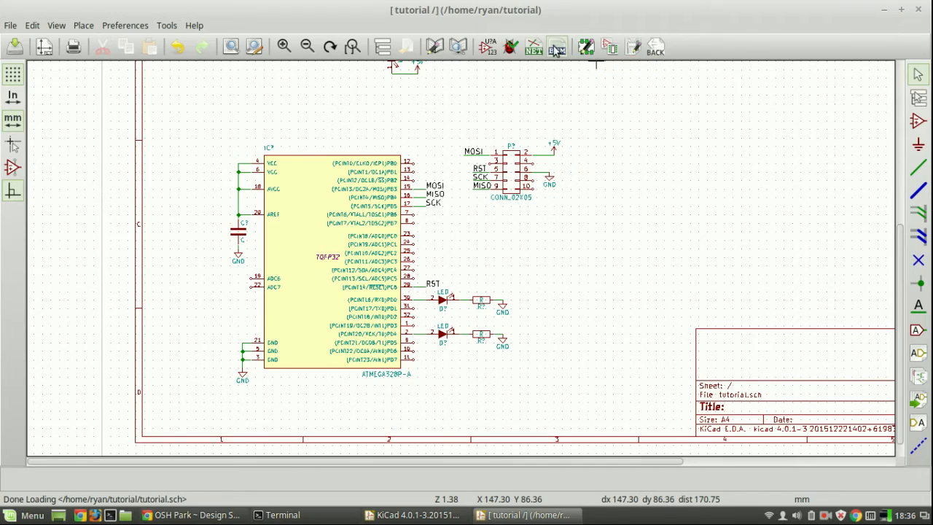
{"action": "left_click", "coordinate": [611, 48]}
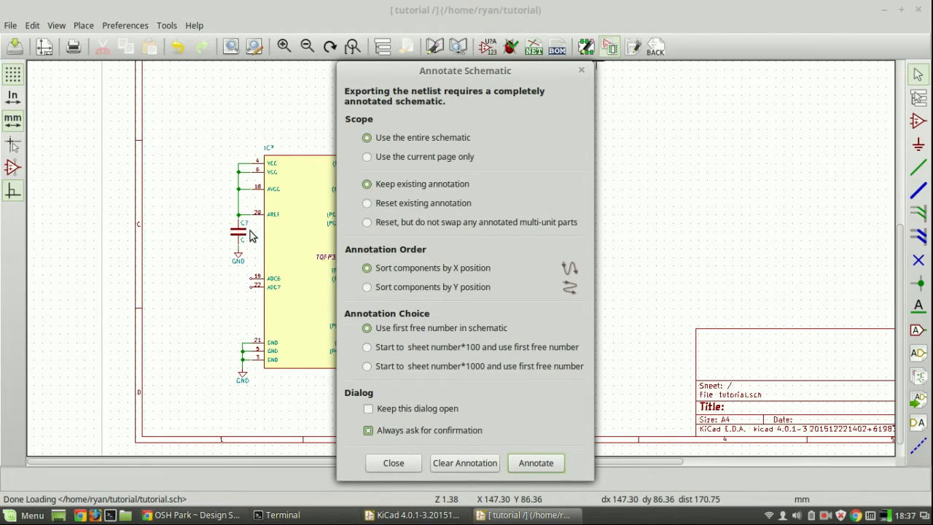
{"action": "left_click", "coordinate": [552, 467]}
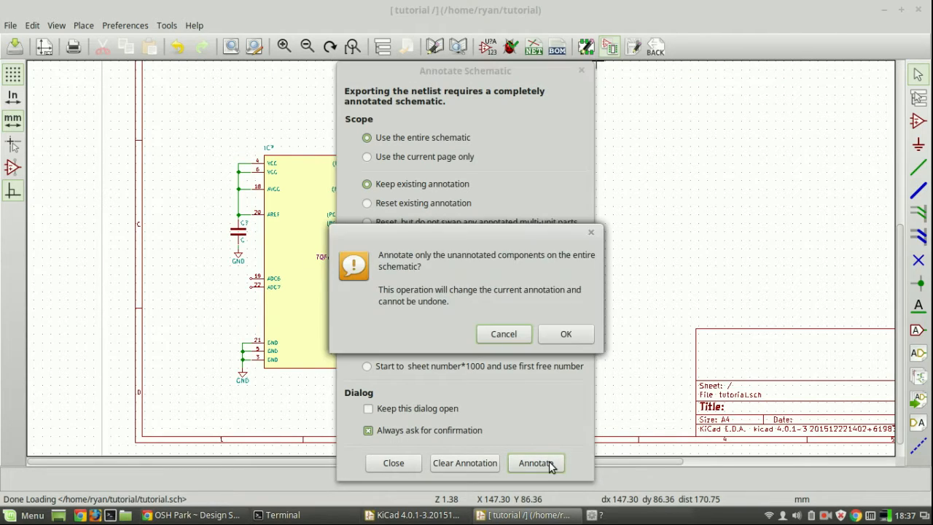
{"action": "left_click", "coordinate": [566, 336]}
Open the footprint association tool and assign Capacitors_SMD:C_0603 to capacitor C1
{"action": "left_click", "coordinate": [590, 51]}
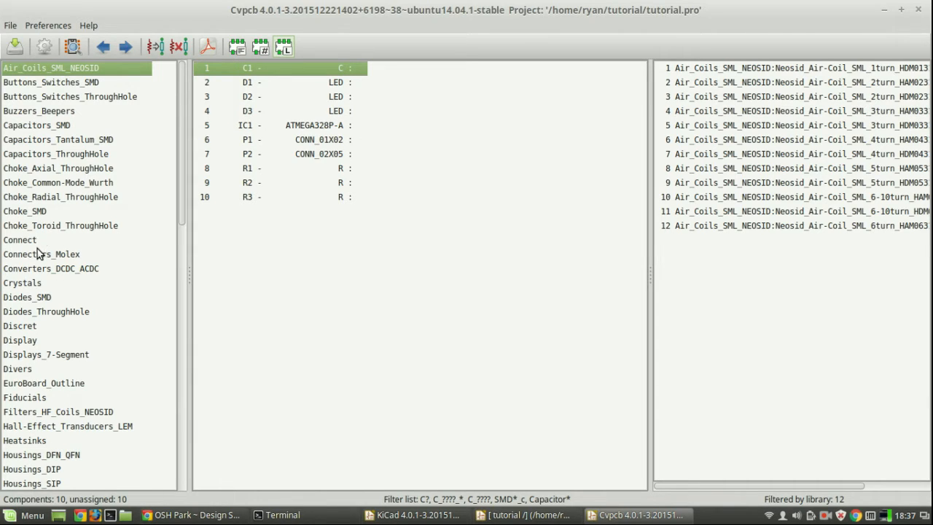
{"action": "left_click", "coordinate": [39, 125]}
{"action": "double_click", "coordinate": [743, 96]}
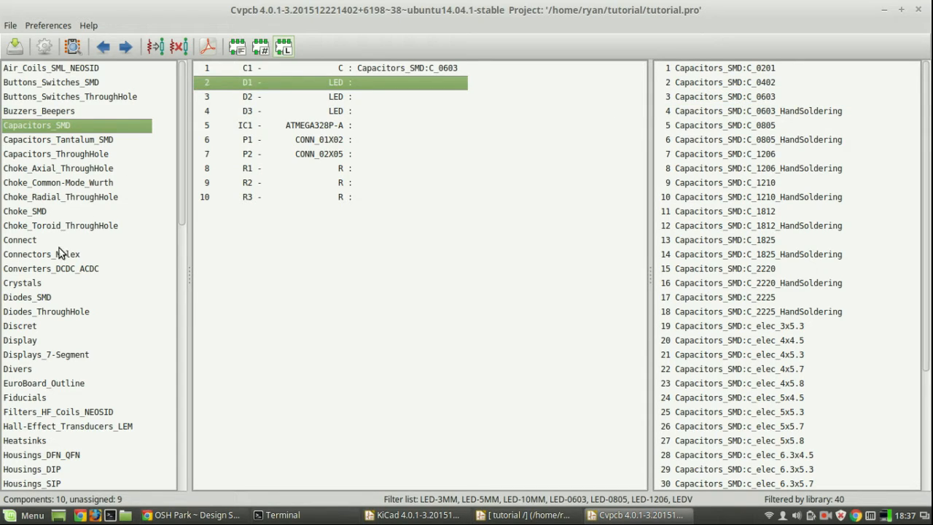
Assign the LEDs:LED_0603 footprint to D1, D2 and D3, and close the footprint association tool
{"action": "scroll", "coordinate": [60, 246], "scroll_direction": "down", "scroll_amount": 4}
{"action": "left_click", "coordinate": [16, 401]}
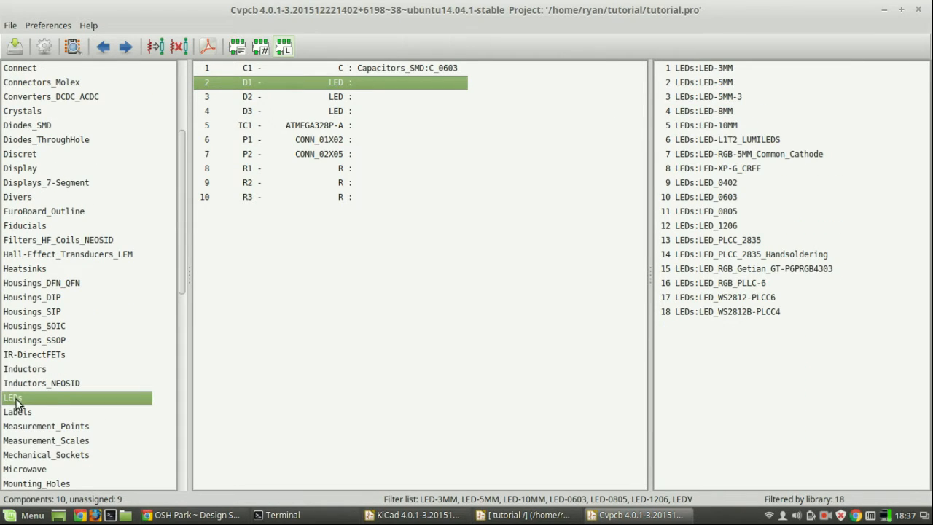
{"action": "double_click", "coordinate": [718, 197]}
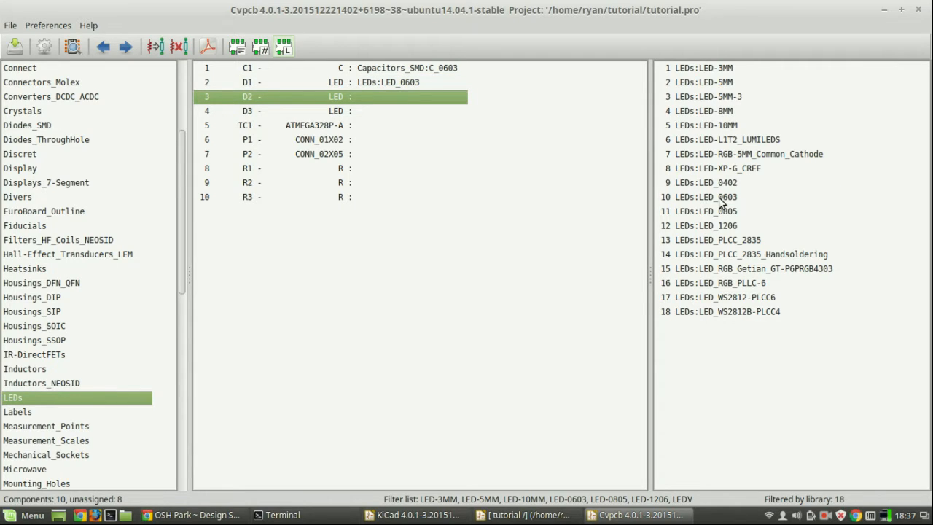
{"action": "double_click", "coordinate": [720, 198]}
{"action": "double_click", "coordinate": [721, 198]}
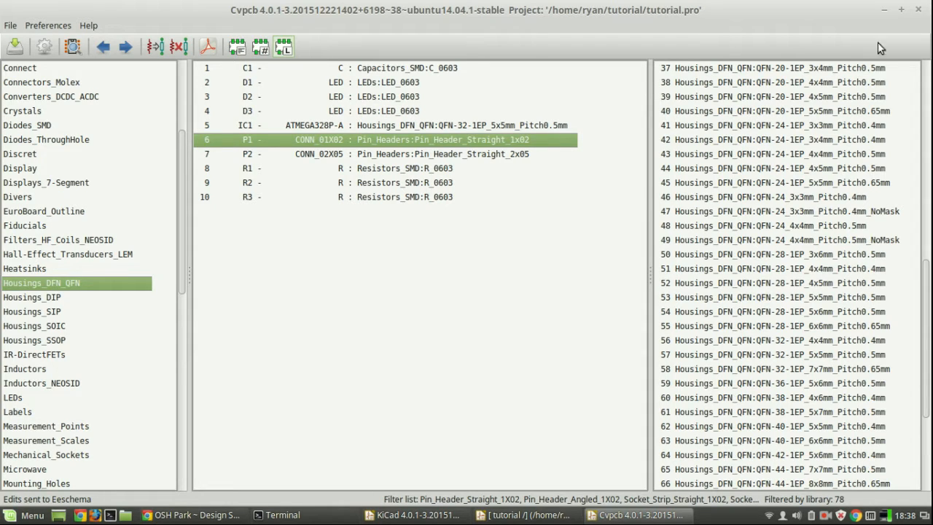
{"action": "left_click", "coordinate": [918, 10]}
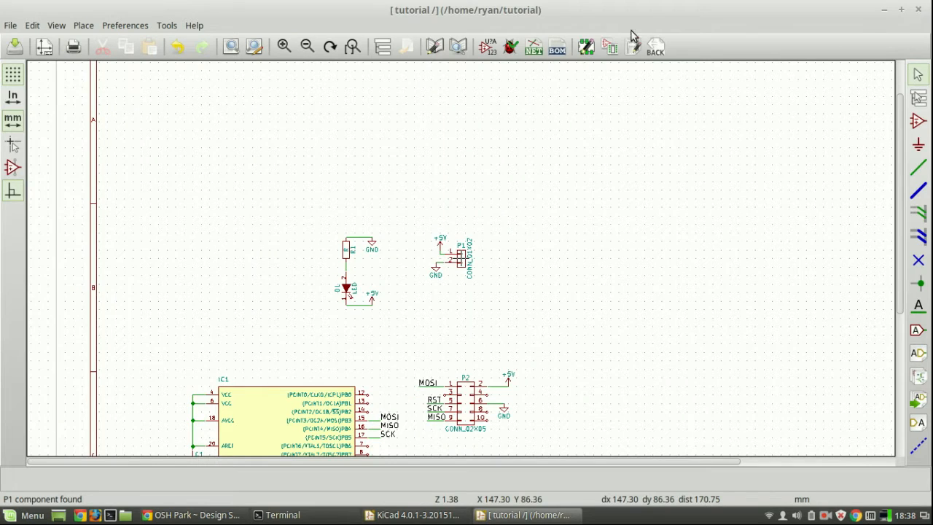
Generate the schematic's netlist in the default Pcbnew format and save it as tutorial.net
{"action": "left_click", "coordinate": [539, 51]}
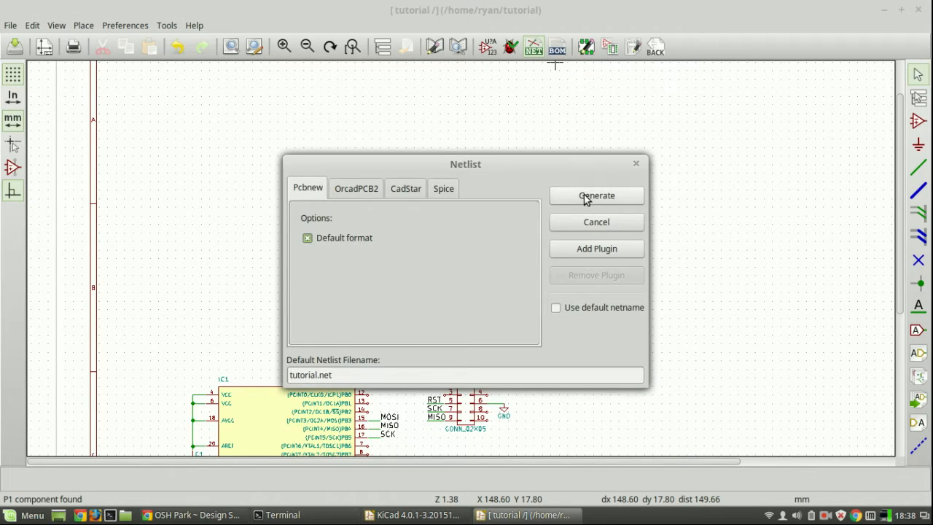
{"action": "left_click", "coordinate": [586, 198]}
{"action": "left_click", "coordinate": [734, 463]}
{"action": "middle_click_drag", "start_coordinate": [520, 315], "coordinate": [585, 161]}
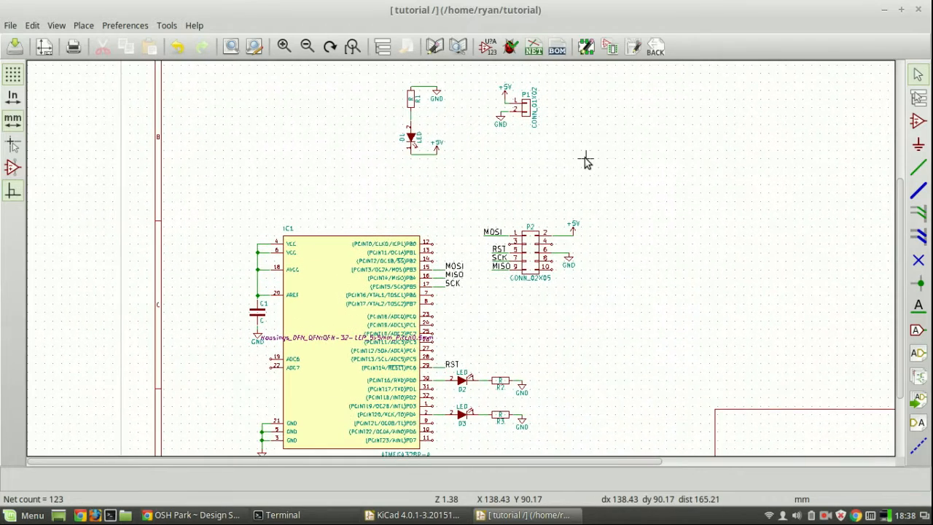
Open the printed circuit board editor from the schematic and look through the layer and render visibility lists
{"action": "left_click", "coordinate": [634, 48]}
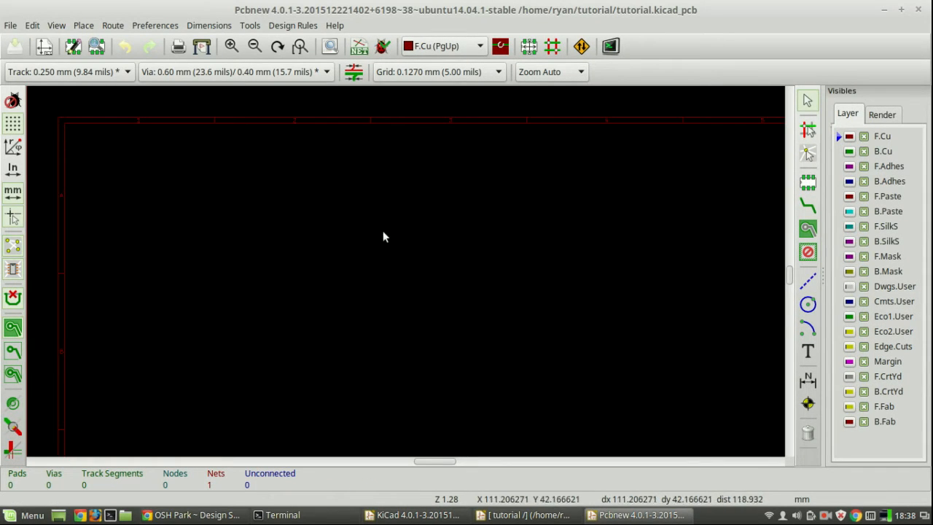
{"action": "scroll", "coordinate": [404, 279], "scroll_direction": "up", "scroll_amount": 1}
{"action": "scroll", "coordinate": [379, 203], "scroll_direction": "down", "scroll_amount": 2}
{"action": "middle_click_drag", "start_coordinate": [422, 258], "coordinate": [415, 244]}
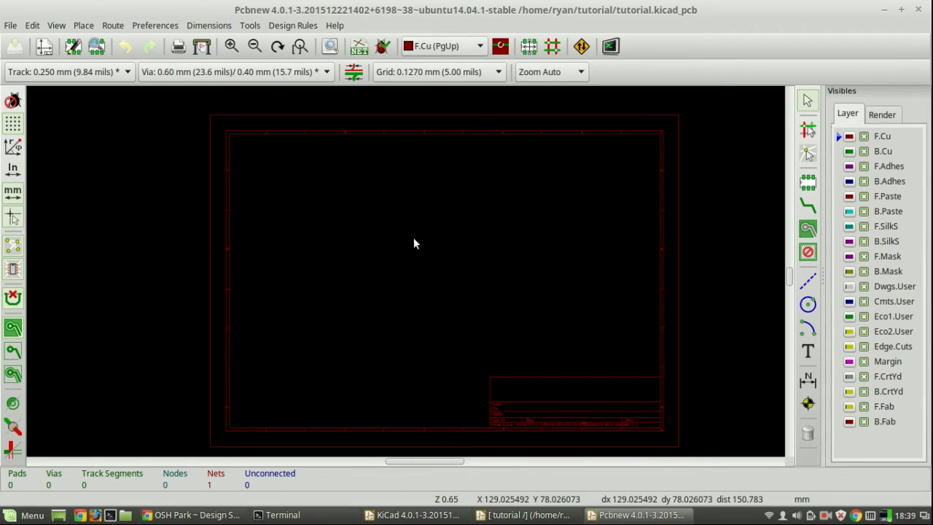
{"action": "right_click", "coordinate": [415, 244]}
{"action": "left_click", "coordinate": [367, 254]}
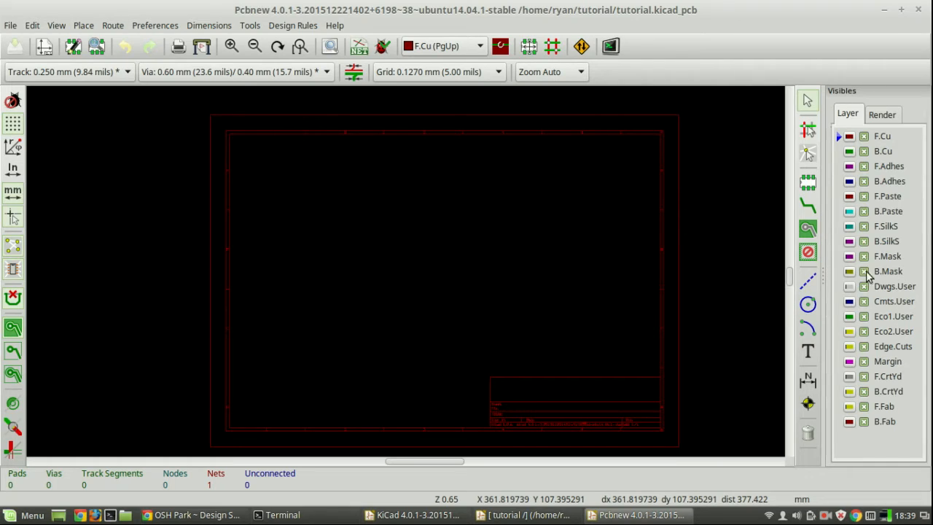
{"action": "left_click", "coordinate": [884, 115]}
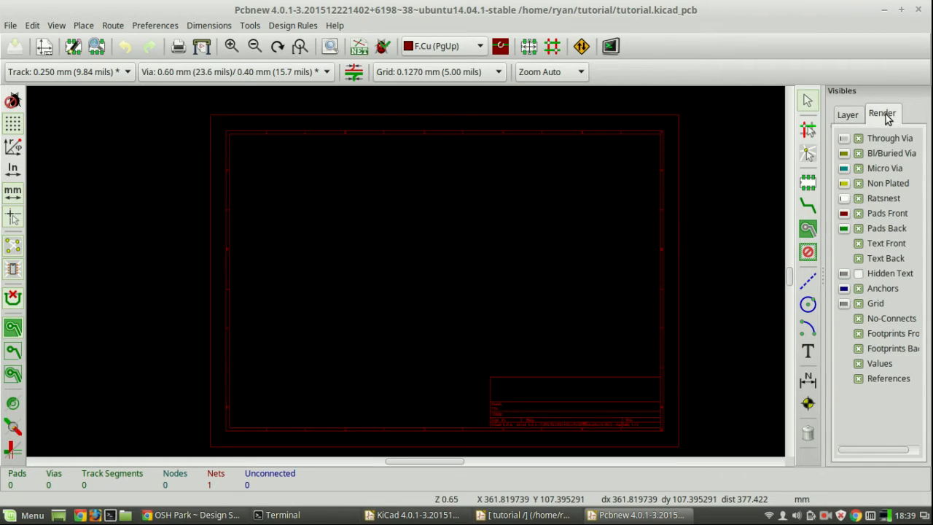
{"action": "left_click", "coordinate": [848, 115]}
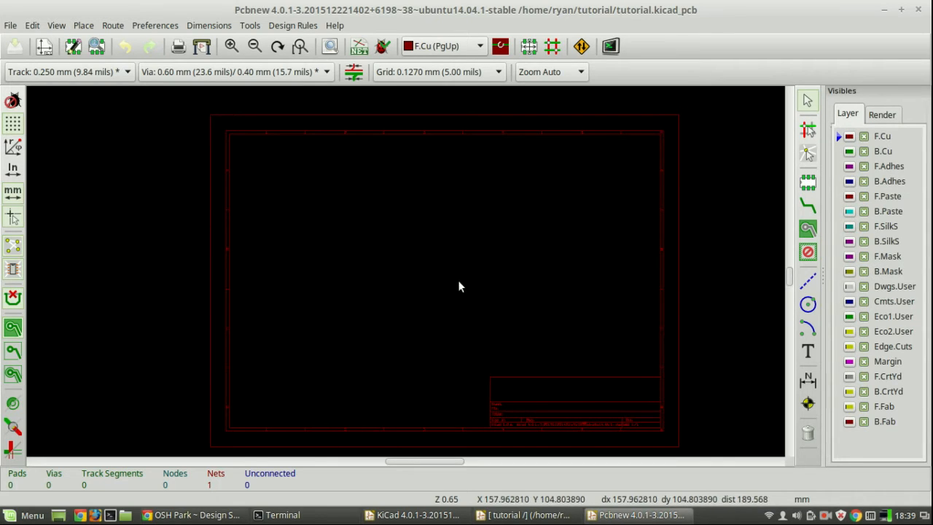
Draw a closed rectangular board outline about 26 mm wide and 22 mm high with graphic lines on the Edge.Cuts layer
{"action": "left_click", "coordinate": [806, 281]}
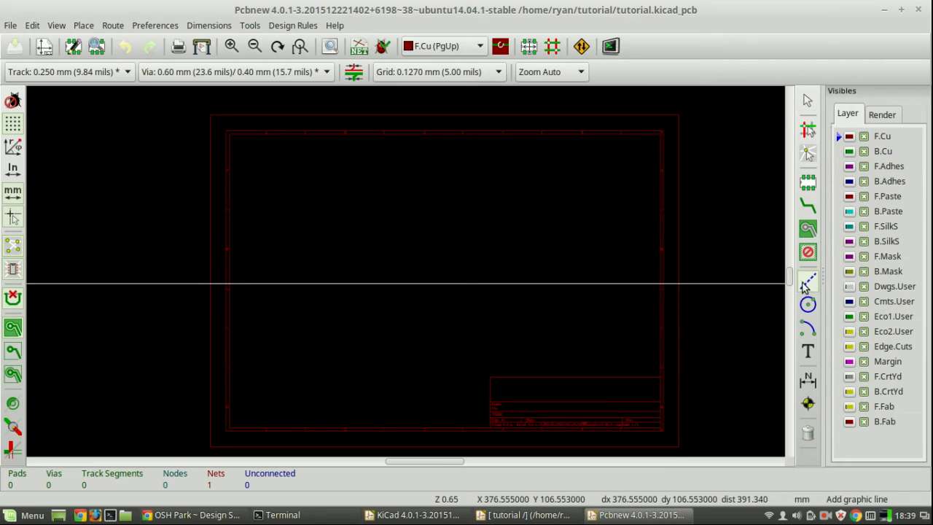
{"action": "left_click", "coordinate": [860, 347]}
{"action": "scroll", "coordinate": [361, 185], "scroll_direction": "up", "scroll_amount": 5}
{"action": "left_click", "coordinate": [362, 186]}
{"action": "left_click", "coordinate": [651, 187]}
{"action": "scroll", "coordinate": [652, 402], "scroll_direction": "down", "scroll_amount": 2}
{"action": "scroll", "coordinate": [409, 296], "scroll_direction": "up", "scroll_amount": 2}
{"action": "left_click", "coordinate": [409, 273]}
{"action": "scroll", "coordinate": [164, 267], "scroll_direction": "down", "scroll_amount": 2}
{"action": "scroll", "coordinate": [359, 138], "scroll_direction": "up", "scroll_amount": 2}
{"action": "scroll", "coordinate": [408, 387], "scroll_direction": "down", "scroll_amount": 1}
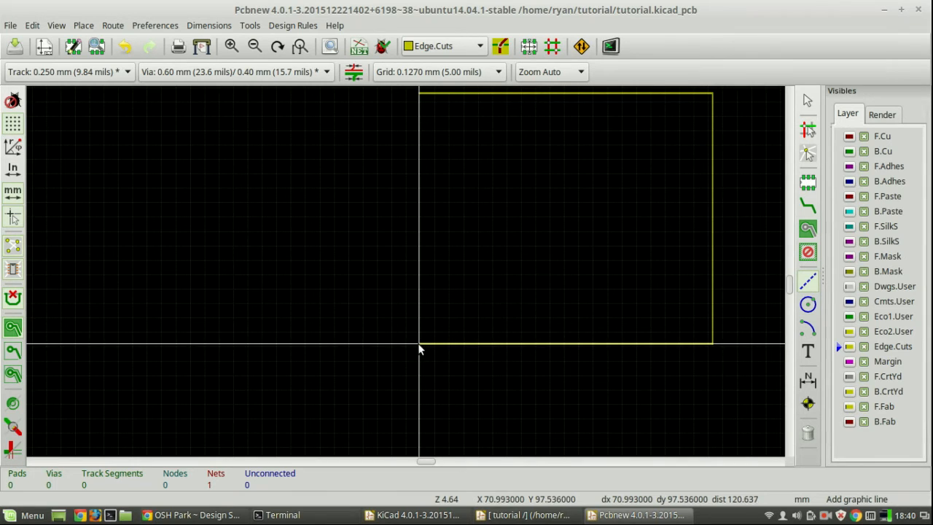
{"action": "left_click", "coordinate": [418, 342]}
{"action": "scroll", "coordinate": [416, 306], "scroll_direction": "up", "scroll_amount": 2, "text": "shift"}
{"action": "left_click", "coordinate": [419, 168]}
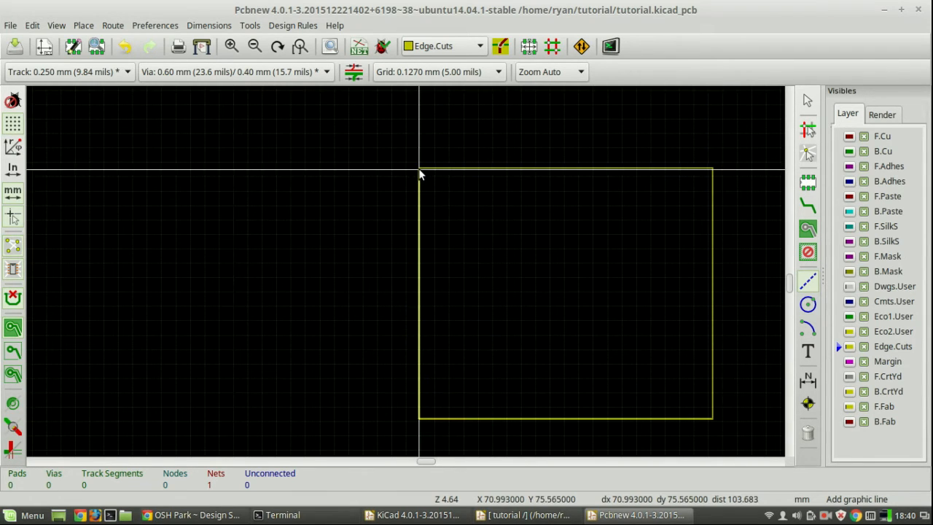
{"action": "scroll", "coordinate": [460, 184], "scroll_direction": "up", "scroll_amount": 3}
{"action": "scroll", "coordinate": [429, 219], "scroll_direction": "down", "scroll_amount": 2}
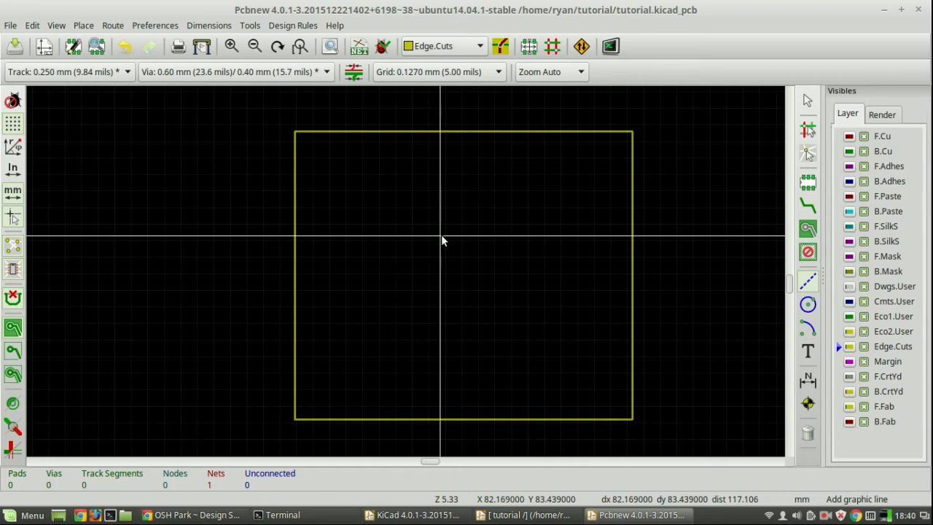
Set the Default net class's clearance to 0.4 and its track width to 0.5 mm in the design rules
{"action": "left_click", "coordinate": [294, 25]}
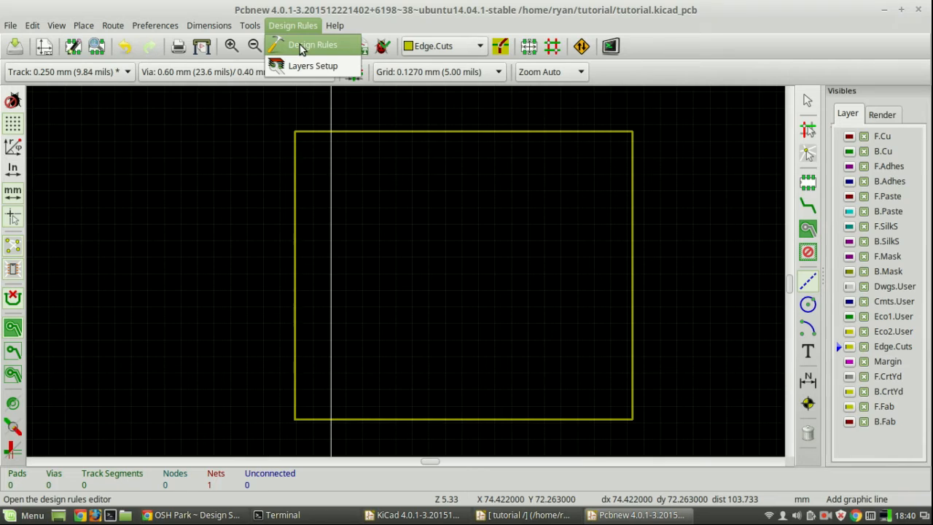
{"action": "left_click", "coordinate": [299, 44]}
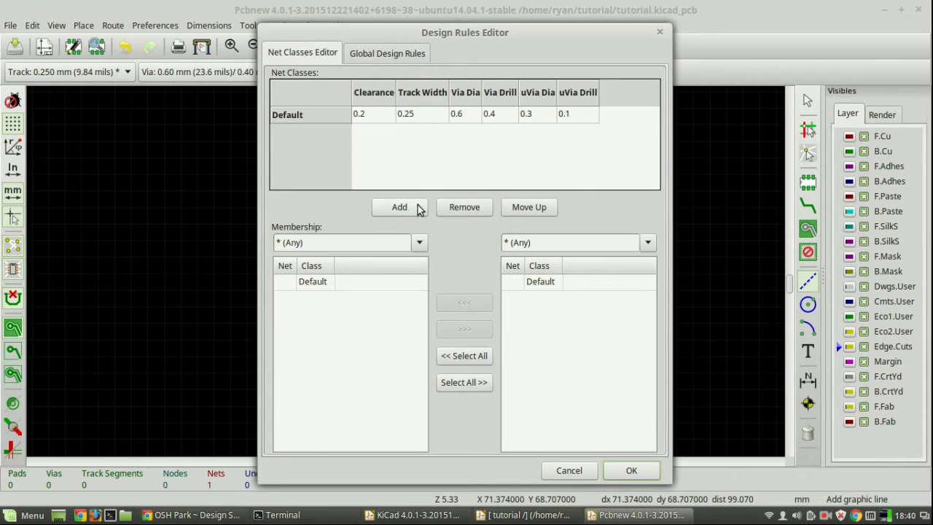
{"action": "double_click", "coordinate": [375, 116]}
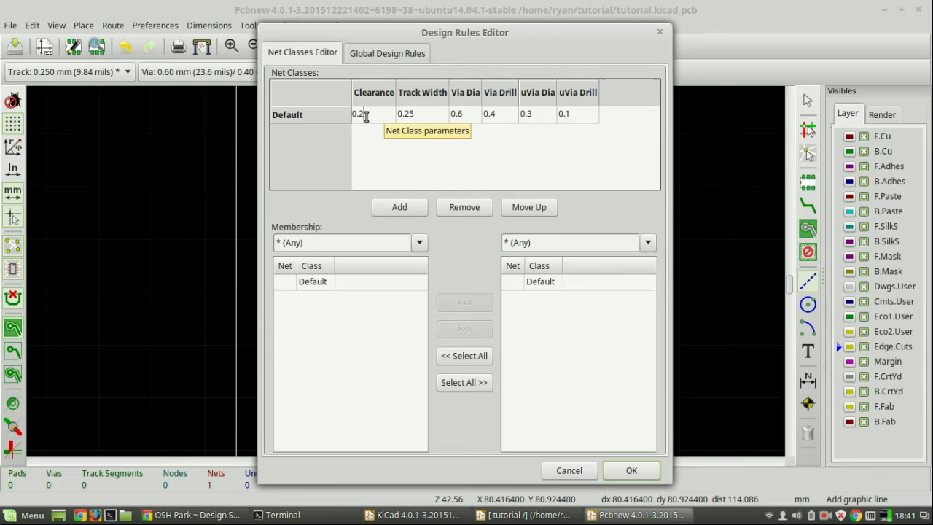
{"action": "key", "text": "BackSpace"}
{"action": "type", "text": "1"}
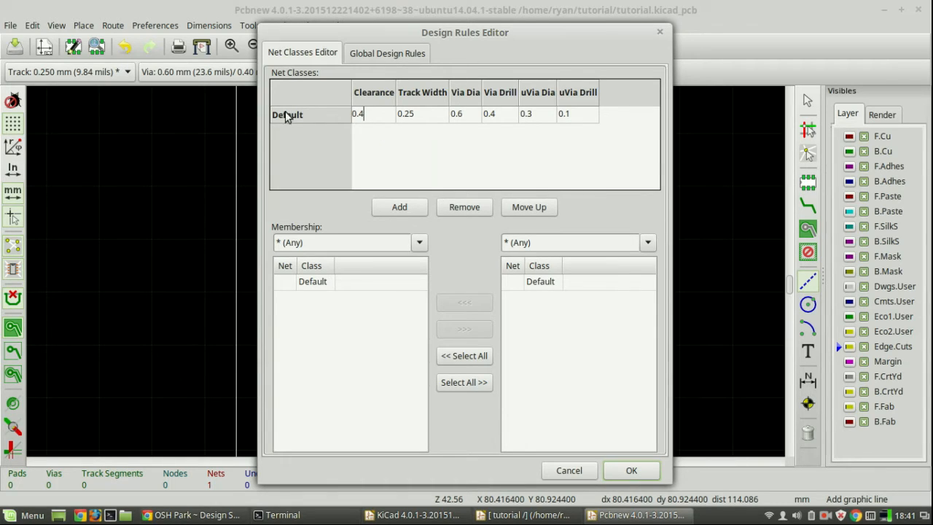
{"action": "left_click", "coordinate": [427, 117]}
{"action": "left_click", "coordinate": [435, 117]}
{"action": "left_click", "coordinate": [638, 474]}
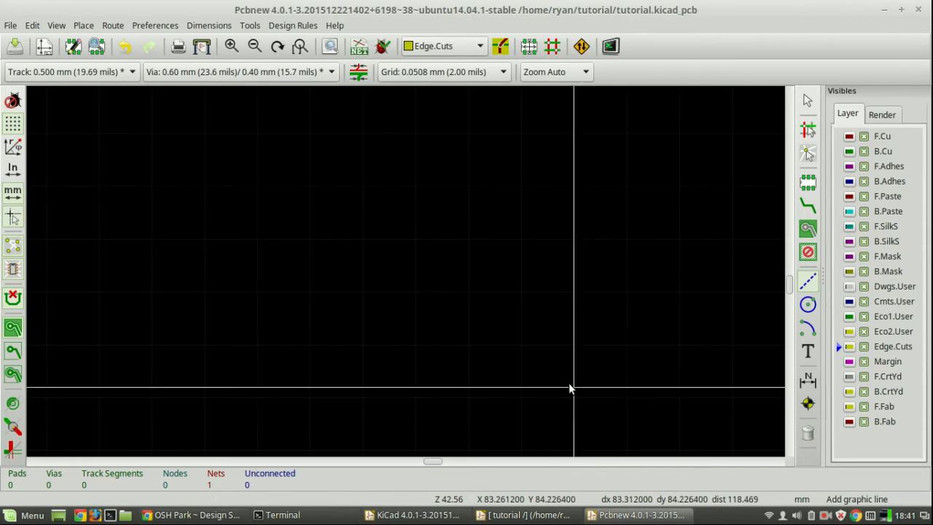
Read the current netlist tutorial.net into the board, accept the confirmation and close the netlist dialog
{"action": "scroll", "coordinate": [405, 277], "scroll_direction": "down", "scroll_amount": 3}
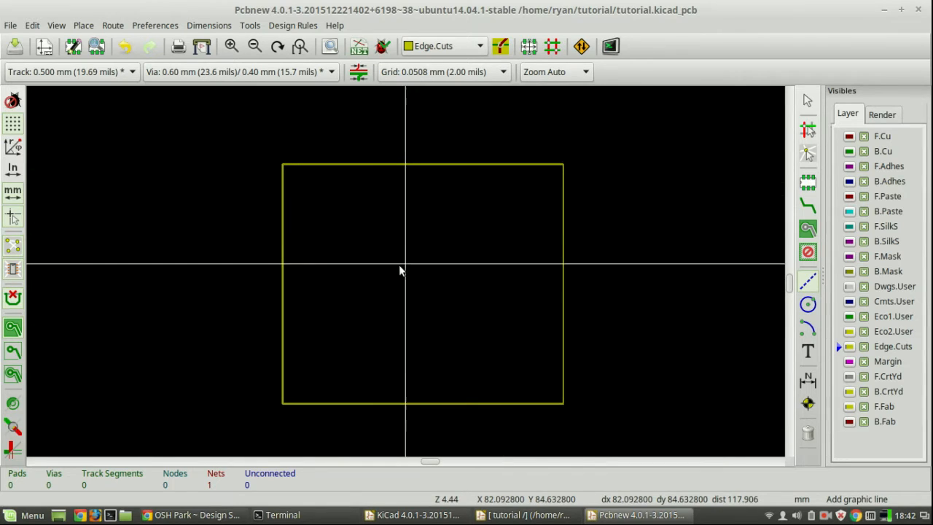
{"action": "middle_click_drag", "start_coordinate": [471, 296], "coordinate": [447, 287]}
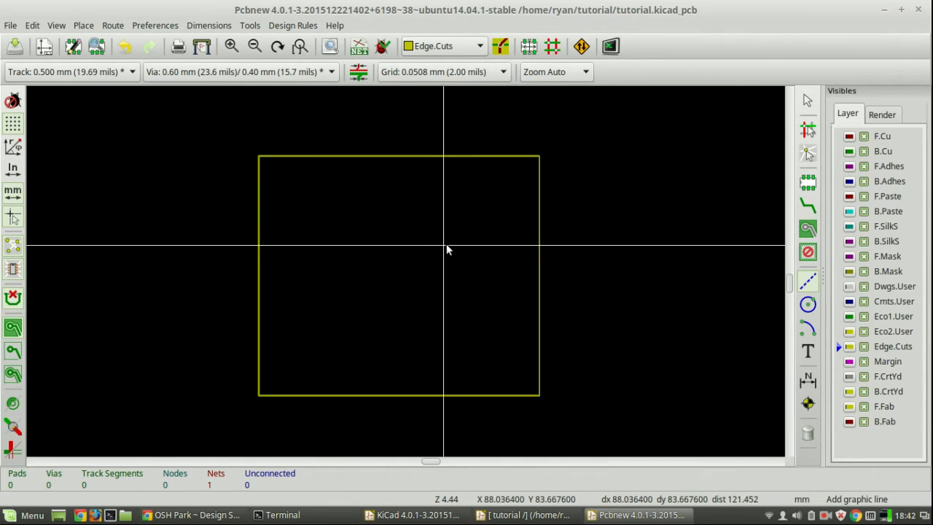
{"action": "middle_click_drag", "start_coordinate": [447, 249], "coordinate": [437, 249]}
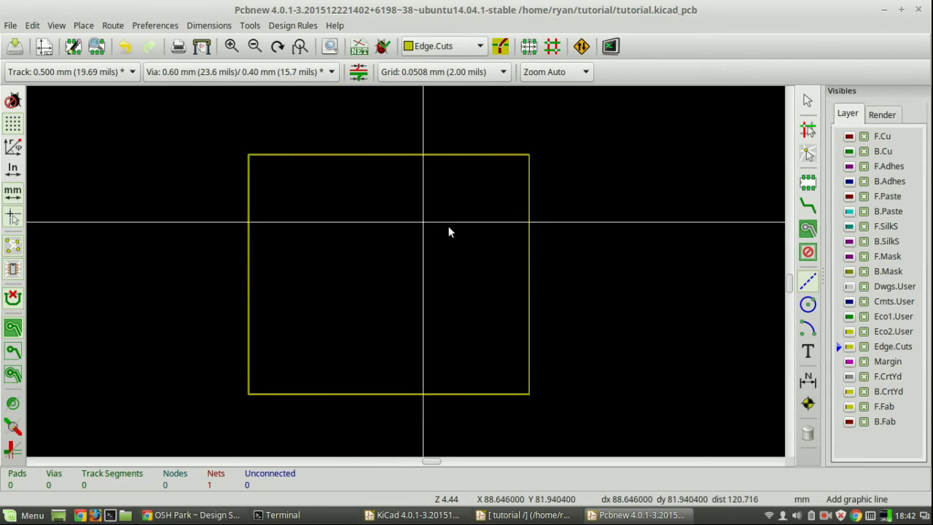
{"action": "left_click", "coordinate": [360, 48]}
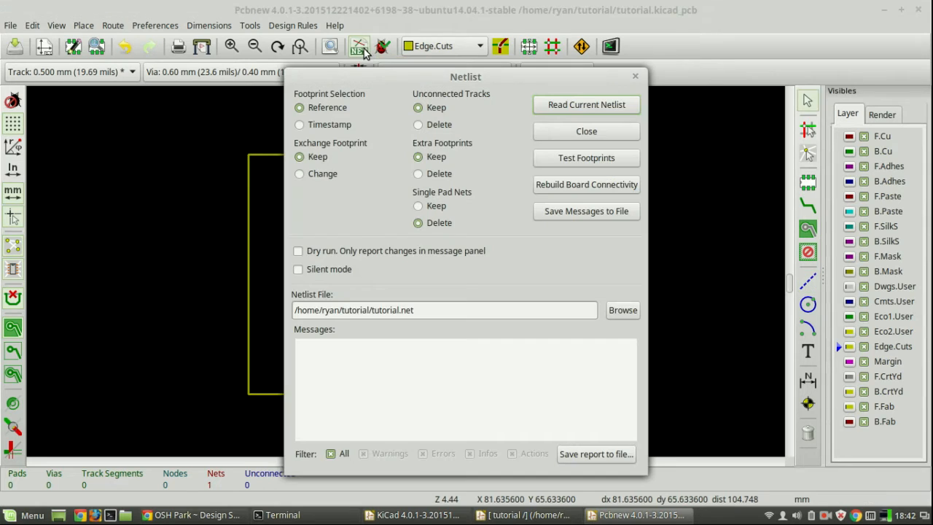
{"action": "left_click", "coordinate": [554, 108]}
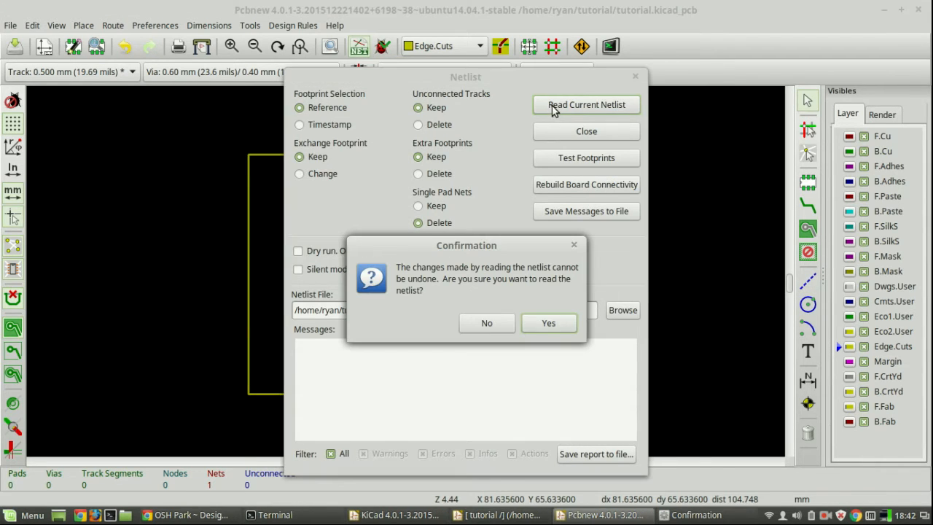
{"action": "left_click", "coordinate": [543, 323]}
{"action": "left_click", "coordinate": [580, 131]}
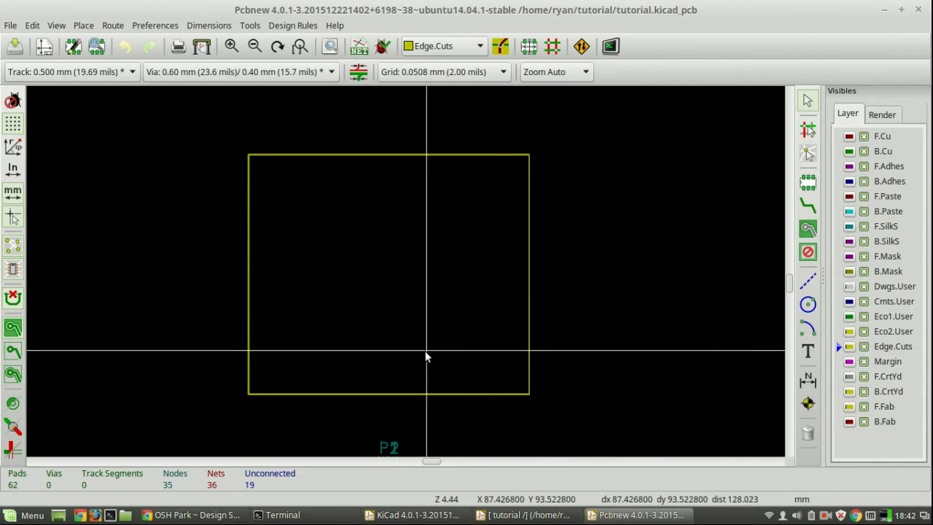
Move connector P2 to the right, out of the stacked footprints below the board outline
{"action": "scroll", "coordinate": [427, 207], "scroll_direction": "down", "scroll_amount": 4}
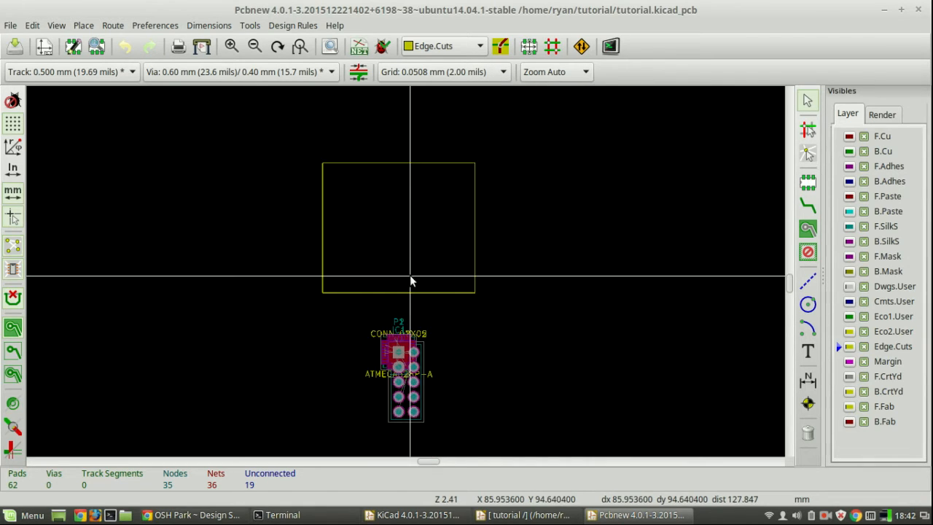
{"action": "scroll", "coordinate": [406, 353], "scroll_direction": "up", "scroll_amount": 4}
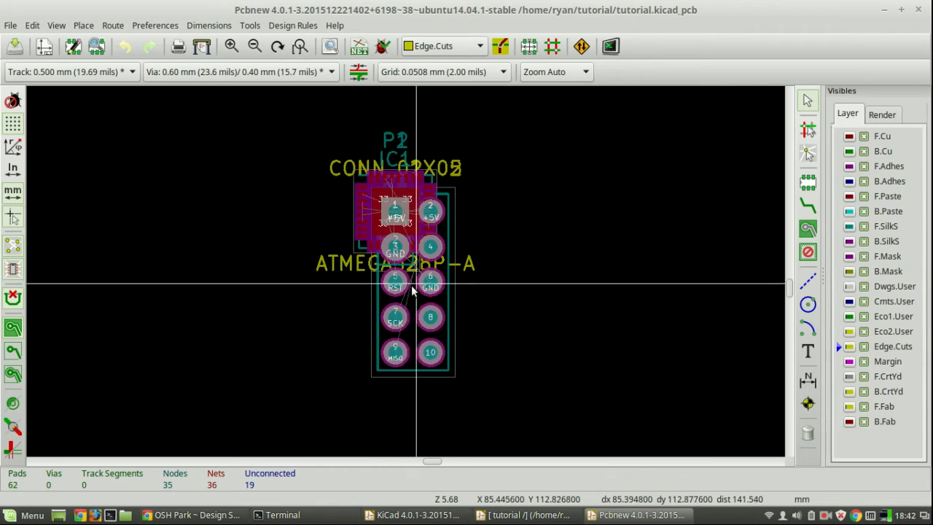
{"action": "right_click", "coordinate": [413, 289]}
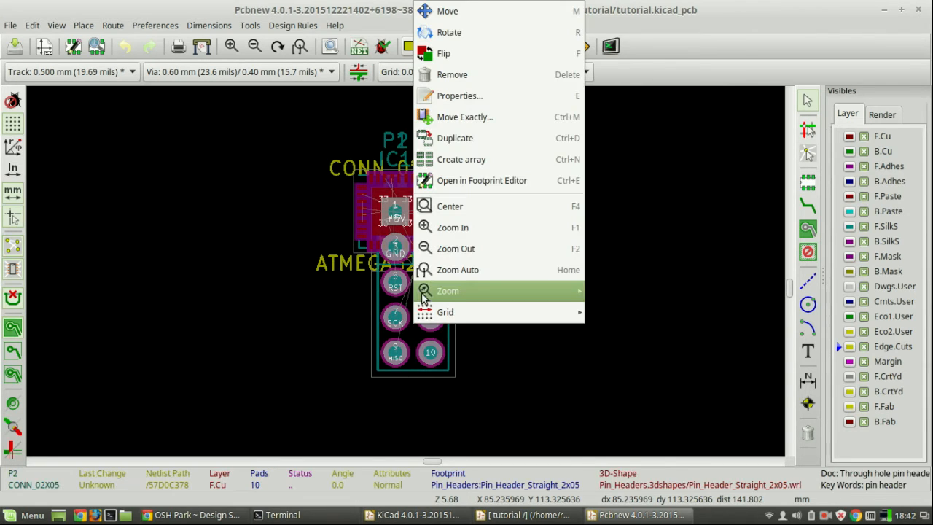
{"action": "mouse_move", "coordinate": [424, 290]}
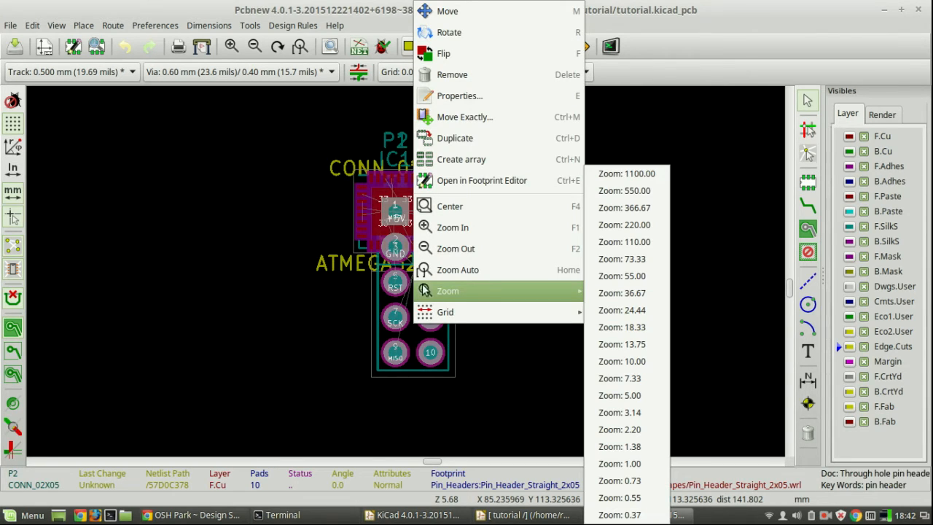
{"action": "left_click", "coordinate": [458, 11]}
{"action": "left_click", "coordinate": [579, 185]}
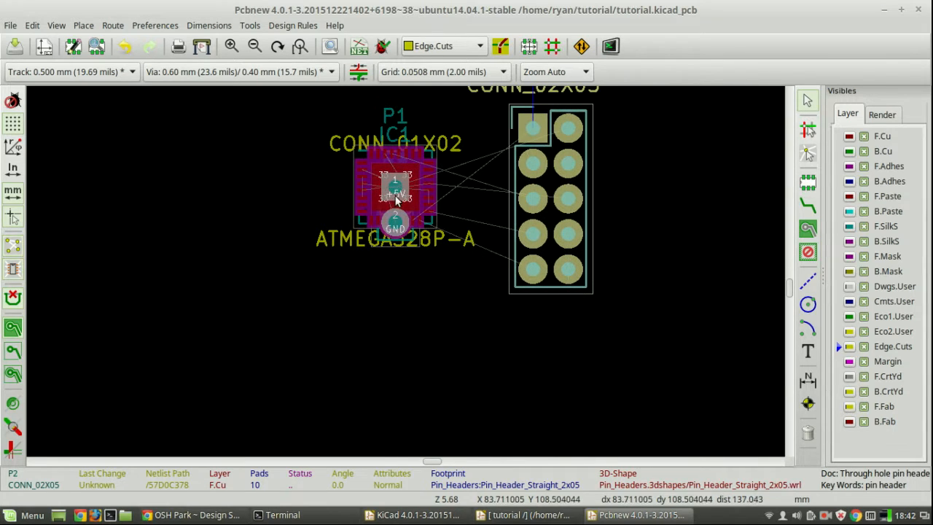
Move P2 further right and place capacitor C1 to the left of the footprint stack
{"action": "left_click", "coordinate": [456, 193]}
{"action": "key", "text": "m"}
{"action": "left_click", "coordinate": [445, 224]}
{"action": "left_click", "coordinate": [220, 205]}
Spread LEDs D1 and D2 to the upper left, D3 to the right and IC1 below the footprint stack
{"action": "key", "text": "m"}
{"action": "left_click", "coordinate": [401, 222]}
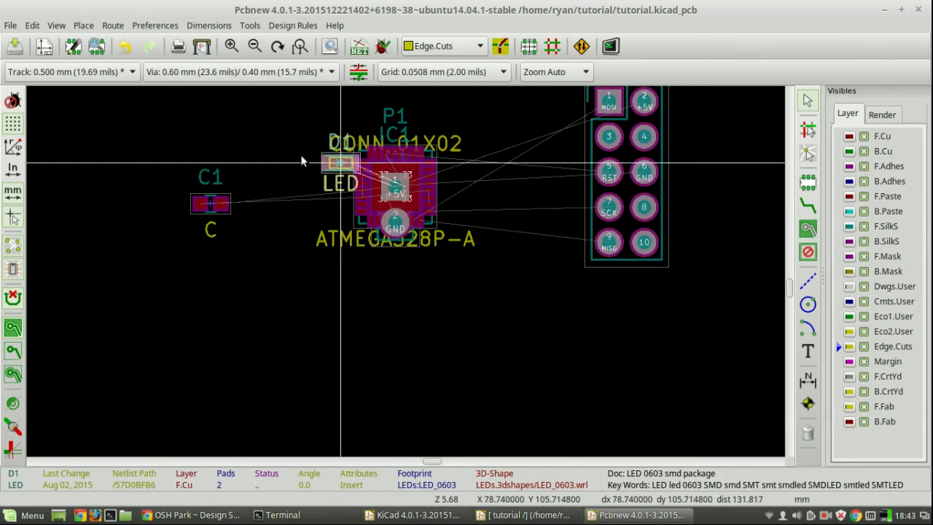
{"action": "left_click", "coordinate": [246, 144]}
{"action": "key", "text": "m"}
{"action": "left_click", "coordinate": [293, 136]}
{"action": "left_click", "coordinate": [519, 200]}
{"action": "left_click", "coordinate": [511, 374]}
Separate the remaining stack by moving a resistor value text, connector P1 and resistors R1 and R2 away from R3
{"action": "key", "text": "m"}
{"action": "left_click", "coordinate": [291, 295]}
{"action": "key", "text": "m"}
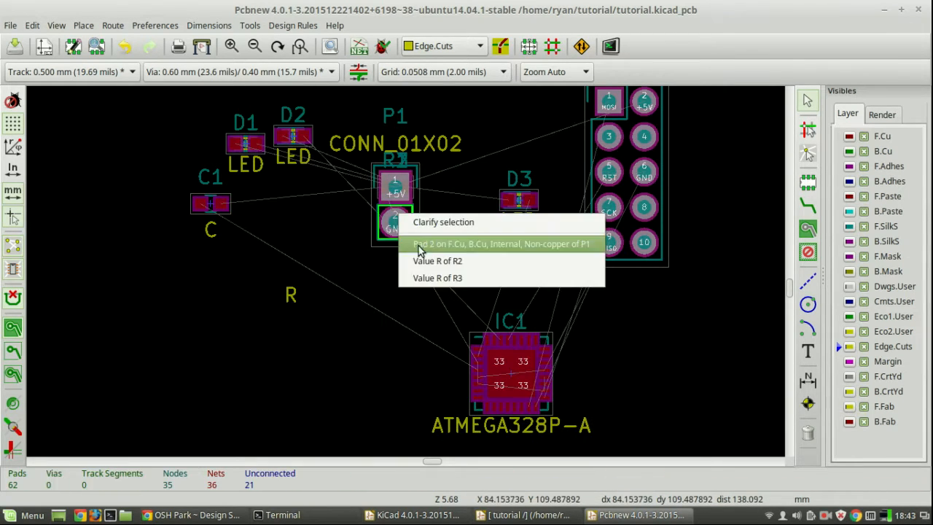
{"action": "left_click", "coordinate": [419, 246]}
{"action": "left_click", "coordinate": [377, 266]}
{"action": "key", "text": "m"}
{"action": "left_click", "coordinate": [410, 221]}
{"action": "left_click", "coordinate": [485, 267]}
{"action": "key", "text": "m"}
{"action": "left_click", "coordinate": [466, 141]}
Move connector P2 inside the board outline, close to its left edge
{"action": "scroll", "coordinate": [460, 229], "scroll_direction": "down", "scroll_amount": 2}
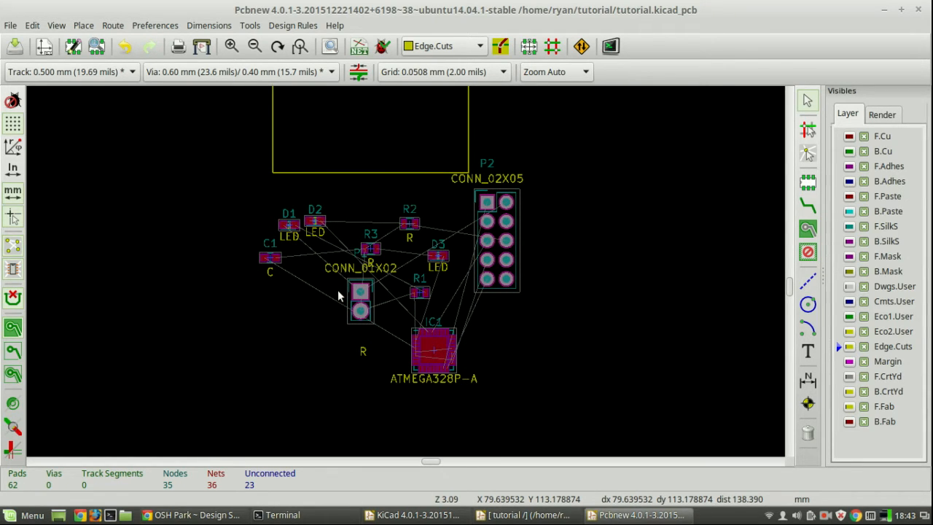
{"action": "middle_click_drag", "start_coordinate": [362, 288], "coordinate": [341, 306]}
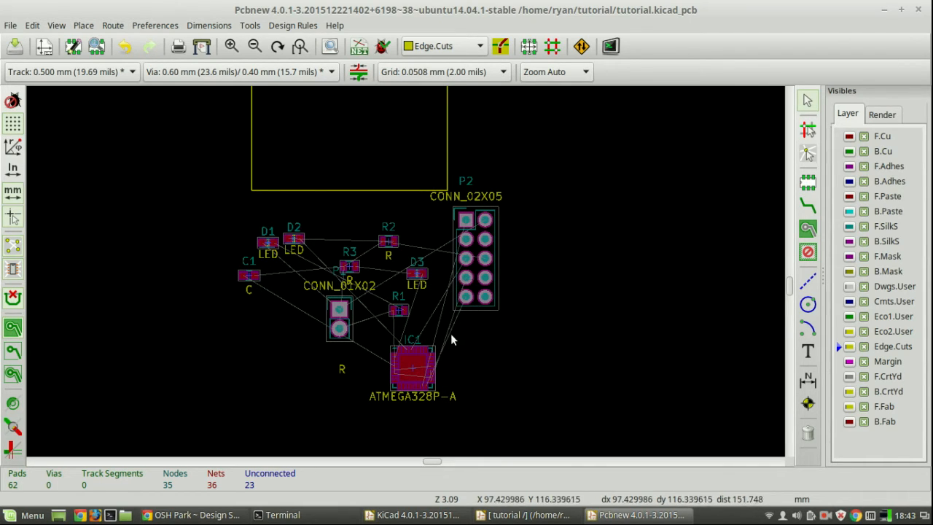
{"action": "mouse_move", "coordinate": [460, 357]}
{"action": "middle_mouse_down"}
{"action": "mouse_move", "coordinate": [441, 354]}
{"action": "mouse_move", "coordinate": [448, 371]}
{"action": "middle_mouse_up"}
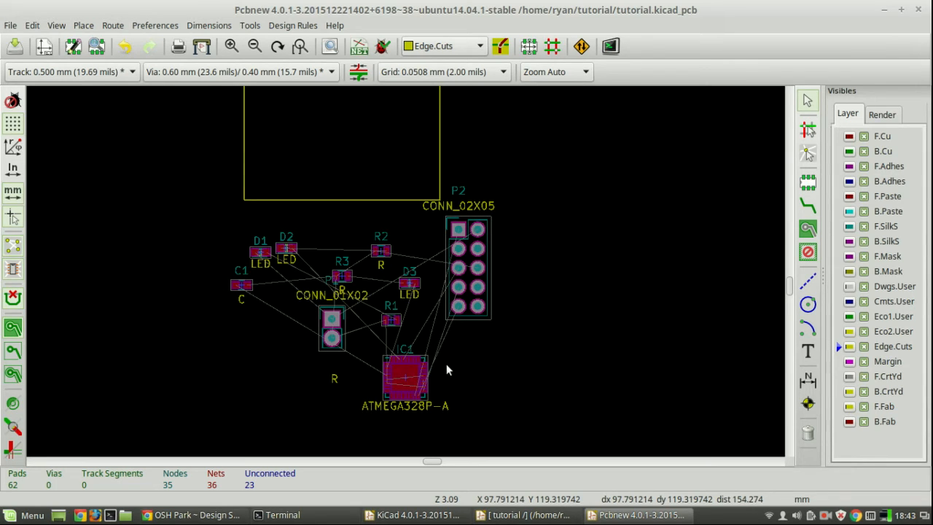
{"action": "middle_click_drag", "start_coordinate": [419, 272], "coordinate": [457, 306]}
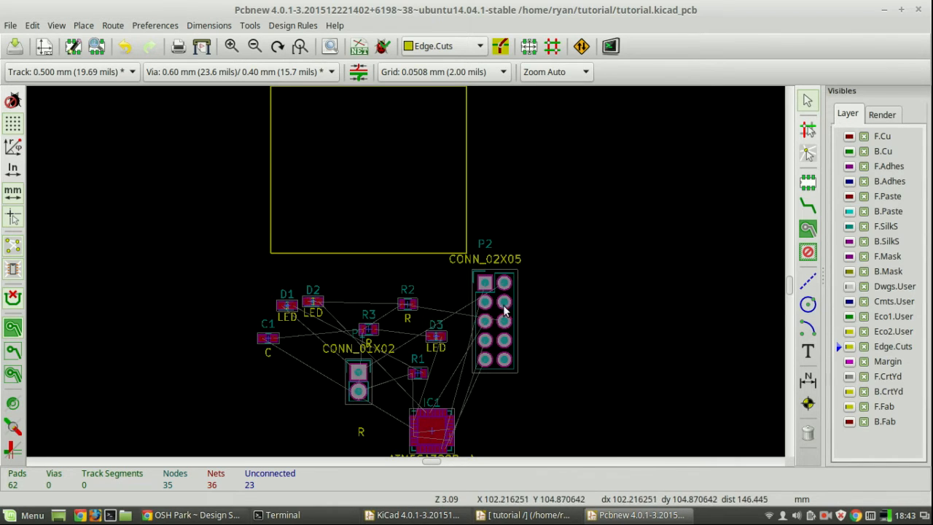
{"action": "key", "text": "m"}
{"action": "scroll", "coordinate": [345, 153], "scroll_direction": "up", "scroll_amount": 2}
{"action": "left_click", "coordinate": [319, 209]}
Move IC1 inside the board outline to the right of P2, rotating it through different orientations
{"action": "scroll", "coordinate": [467, 321], "scroll_direction": "down", "scroll_amount": 4}
{"action": "scroll", "coordinate": [419, 382], "scroll_direction": "up", "scroll_amount": 4}
{"action": "key", "text": "m"}
{"action": "left_click", "coordinate": [473, 337]}
{"action": "scroll", "coordinate": [470, 313], "scroll_direction": "down", "scroll_amount": 4}
{"action": "key", "text": "r"}
{"action": "key", "text": "r"}
{"action": "key", "text": "r"}
{"action": "key", "text": "r"}
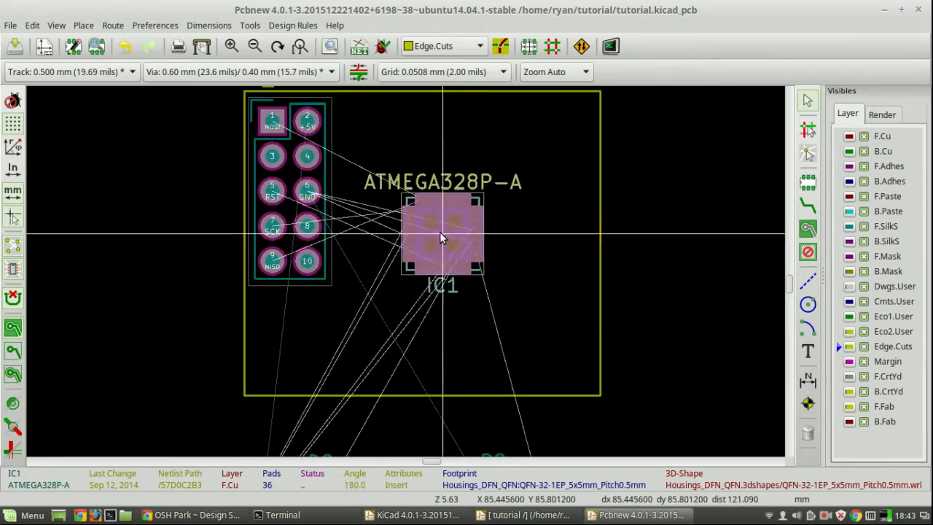
{"action": "left_click", "coordinate": [429, 249]}
Place resistor R2 to the right of IC1, rotated so that its GND pad faces the chip
{"action": "scroll", "coordinate": [643, 337], "scroll_direction": "down", "scroll_amount": 2}
{"action": "scroll", "coordinate": [648, 382], "scroll_direction": "up", "scroll_amount": 2}
{"action": "scroll", "coordinate": [568, 143], "scroll_direction": "up", "scroll_amount": 5}
{"action": "key", "text": "r"}
{"action": "key", "text": "r"}
{"action": "key", "text": "r"}
{"action": "key", "text": "r"}
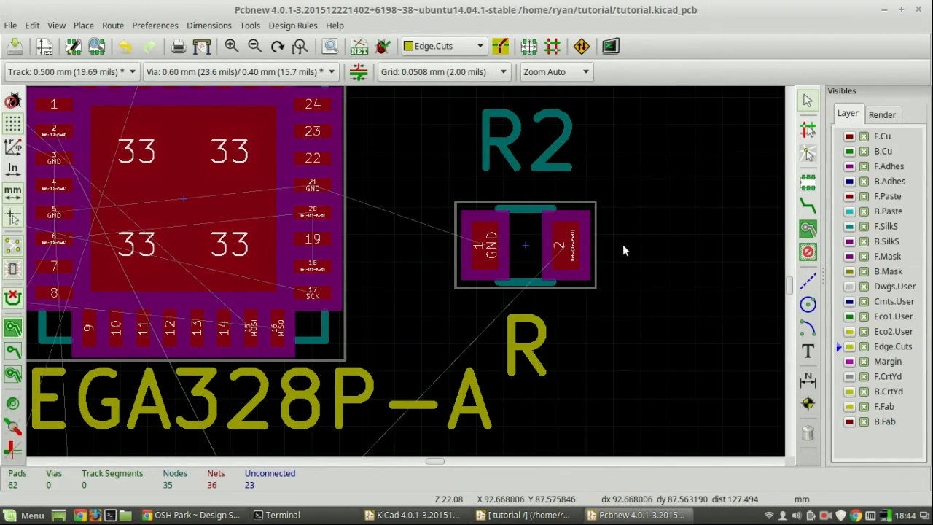
Flip resistor R2 to the back of the board and place it beneath IC1, rotated so its GND pad lies near pin 21
{"action": "scroll", "coordinate": [591, 253], "scroll_direction": "down", "scroll_amount": 2}
{"action": "middle_click_drag", "start_coordinate": [398, 282], "coordinate": [478, 284]}
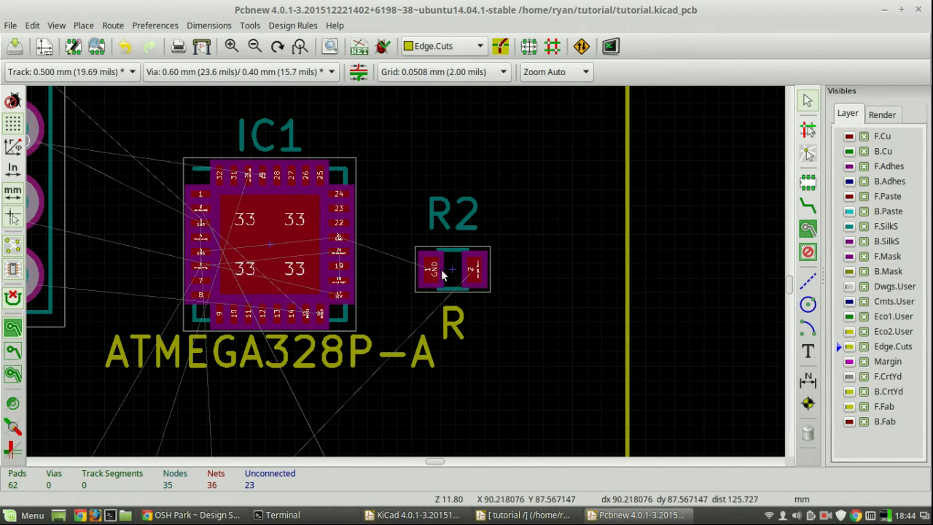
{"action": "left_click_drag", "start_coordinate": [452, 279], "coordinate": [387, 199]}
{"action": "key", "text": "f"}
{"action": "scroll", "coordinate": [382, 283], "scroll_direction": "up", "scroll_amount": 2}
{"action": "key", "text": "r"}
{"action": "key", "text": "r"}
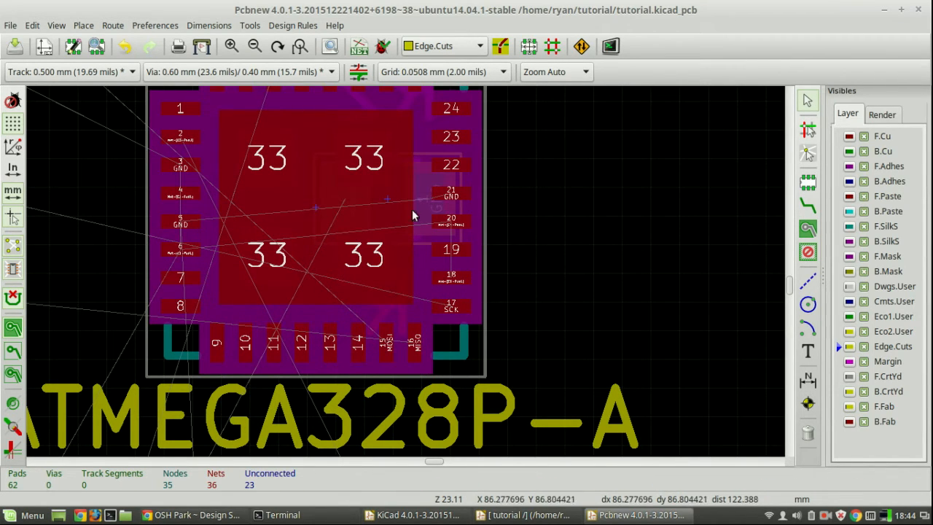
{"action": "scroll", "coordinate": [372, 202], "scroll_direction": "down", "scroll_amount": 3}
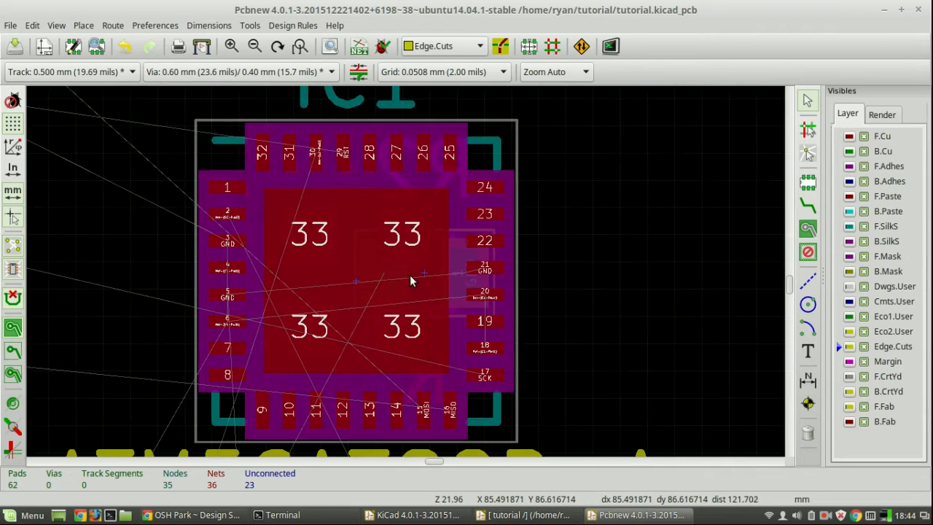
{"action": "scroll", "coordinate": [419, 259], "scroll_direction": "down", "scroll_amount": 1}
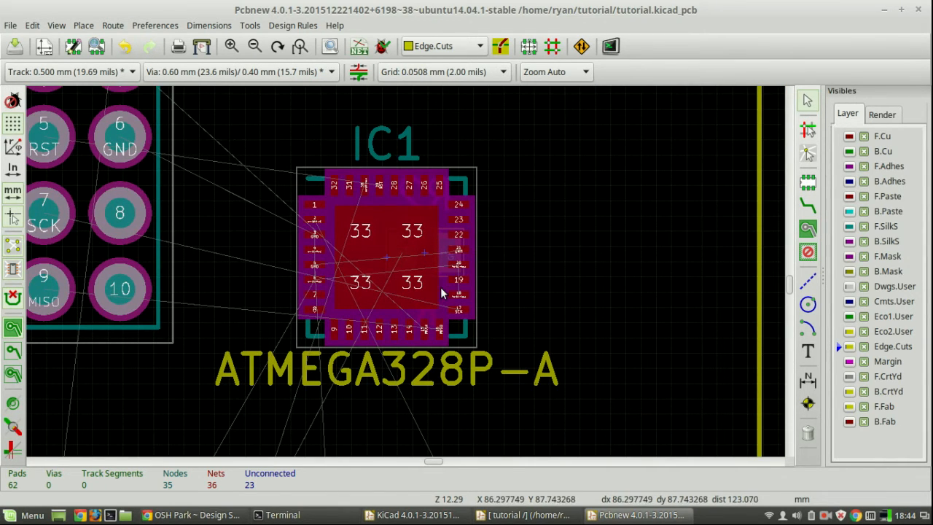
{"action": "scroll", "coordinate": [440, 287], "scroll_direction": "down", "scroll_amount": 6}
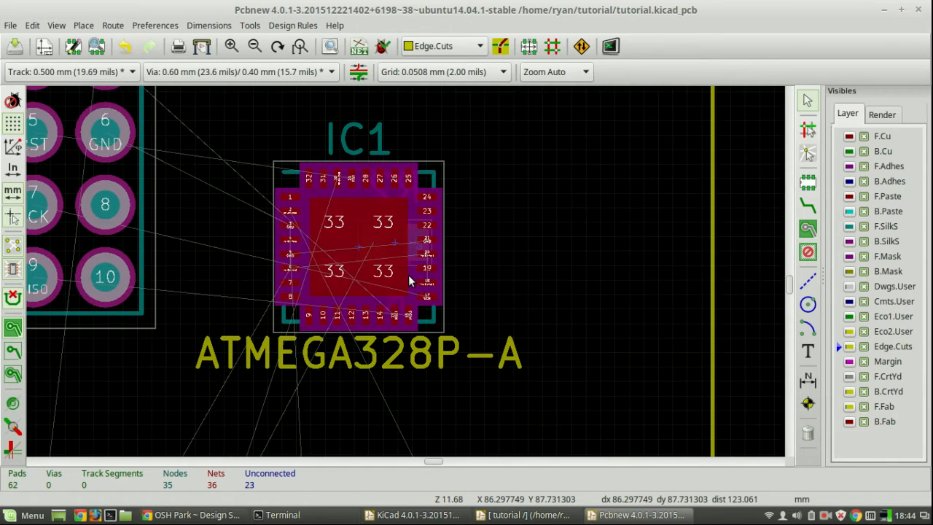
Place LED D3 inside the board outline along its upper edge, just right of connector P2, rotated by 180 degrees
{"action": "middle_click_drag", "start_coordinate": [398, 314], "coordinate": [434, 446]}
{"action": "scroll", "coordinate": [410, 359], "scroll_direction": "up", "scroll_amount": 3}
{"action": "key", "text": "m"}
{"action": "left_click", "coordinate": [555, 174]}
{"action": "middle_click_drag", "start_coordinate": [540, 408], "coordinate": [503, 175]}
{"action": "key", "text": "m"}
{"action": "middle_click_drag", "start_coordinate": [554, 109], "coordinate": [493, 437]}
{"action": "key", "text": "r"}
{"action": "key", "text": "r"}
{"action": "left_click", "coordinate": [224, 177]}
Flip resistor R3 to the back of the board and place it directly beneath LED D3
{"action": "key", "text": "m"}
{"action": "key", "text": "f"}
{"action": "key", "text": "r"}
{"action": "key", "text": "r"}
{"action": "key", "text": "r"}
{"action": "key", "text": "r"}
{"action": "left_click", "coordinate": [224, 178]}
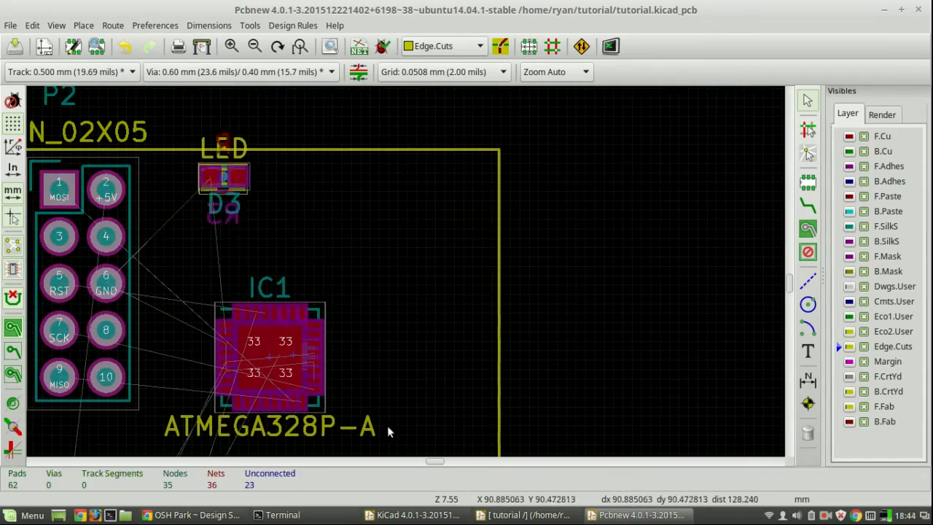
Place LEDs D2 and D1 side by side to the right of D3 along the board's upper edge
{"action": "middle_click_drag", "start_coordinate": [387, 431], "coordinate": [552, 97]}
{"action": "key", "text": "m"}
{"action": "middle_click_drag", "start_coordinate": [408, 124], "coordinate": [251, 414]}
{"action": "left_click", "coordinate": [312, 137]}
{"action": "middle_click_drag", "start_coordinate": [397, 430], "coordinate": [571, 94]}
{"action": "key", "text": "m"}
{"action": "middle_click_drag", "start_coordinate": [423, 95], "coordinate": [242, 452]}
{"action": "left_click", "coordinate": [371, 173]}
Place connector P1 in the board's lower-right corner and flip resistor R1 to the back beneath LED D1
{"action": "scroll", "coordinate": [372, 174], "scroll_direction": "down", "scroll_amount": 2}
{"action": "middle_click_drag", "start_coordinate": [317, 429], "coordinate": [412, 295]}
{"action": "key", "text": "m"}
{"action": "left_click", "coordinate": [506, 187]}
{"action": "key", "text": "m"}
{"action": "scroll", "coordinate": [433, 308], "scroll_direction": "up", "scroll_amount": 4}
{"action": "key", "text": "f"}
{"action": "left_click", "coordinate": [443, 308]}
{"action": "scroll", "coordinate": [385, 412], "scroll_direction": "down", "scroll_amount": 3}
{"action": "middle_click_drag", "start_coordinate": [314, 422], "coordinate": [450, 233]}
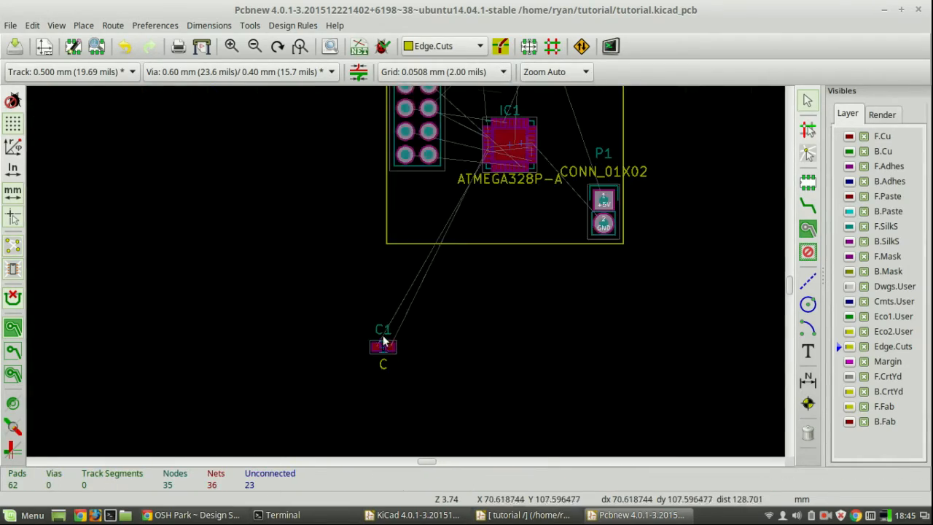
Flip capacitor C1 to the back of the board, rotate it upright and place it at IC1's left edge
{"action": "key", "text": "m"}
{"action": "scroll", "coordinate": [504, 156], "scroll_direction": "up", "scroll_amount": 4}
{"action": "key", "text": "f"}
{"action": "key", "text": "r"}
{"action": "left_click", "coordinate": [223, 225]}
{"action": "scroll", "coordinate": [704, 308], "scroll_direction": "down", "scroll_amount": 4}
{"action": "middle_click_drag", "start_coordinate": [412, 269], "coordinate": [444, 248]}
{"action": "scroll", "coordinate": [444, 248], "scroll_direction": "down", "scroll_amount": 1}
{"action": "middle_click_drag", "start_coordinate": [363, 318], "coordinate": [403, 307]}
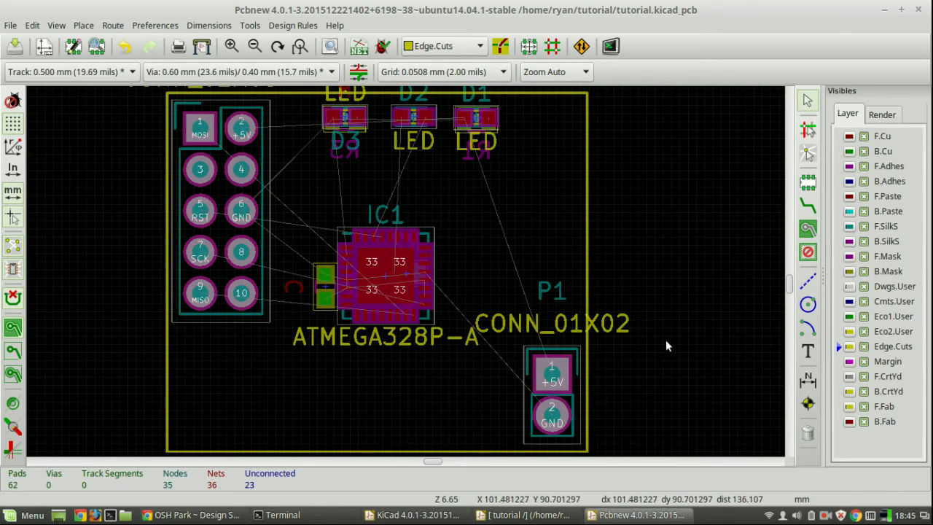
Start a copper zone at the board outline's upper-right corner, assigned to layer B.Cu and net GND
{"action": "left_click", "coordinate": [808, 229]}
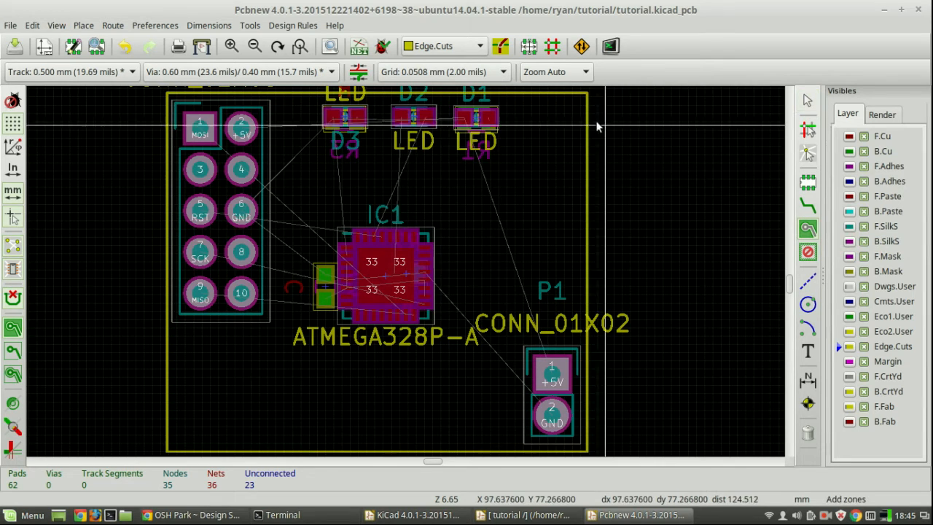
{"action": "key", "text": "Page_Up"}
{"action": "left_click", "coordinate": [588, 95]}
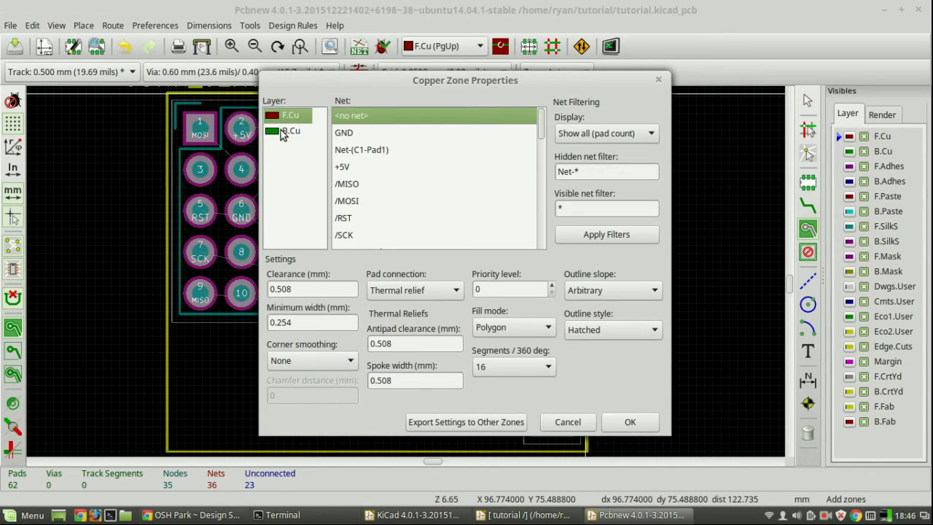
{"action": "left_click", "coordinate": [346, 133]}
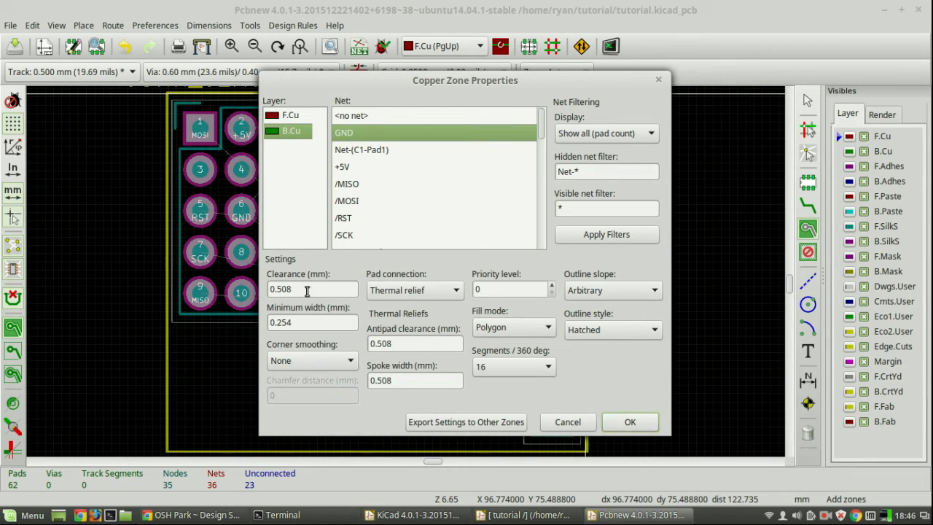
{"action": "left_click", "coordinate": [629, 422]}
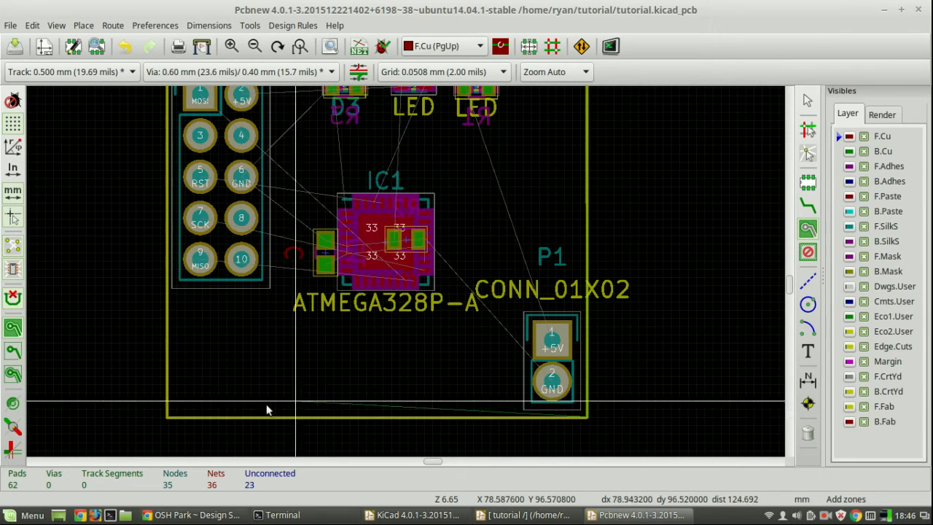
Trace the GND zone along the remaining corners of the board outline and close it at its starting corner
{"action": "left_click", "coordinate": [167, 417]}
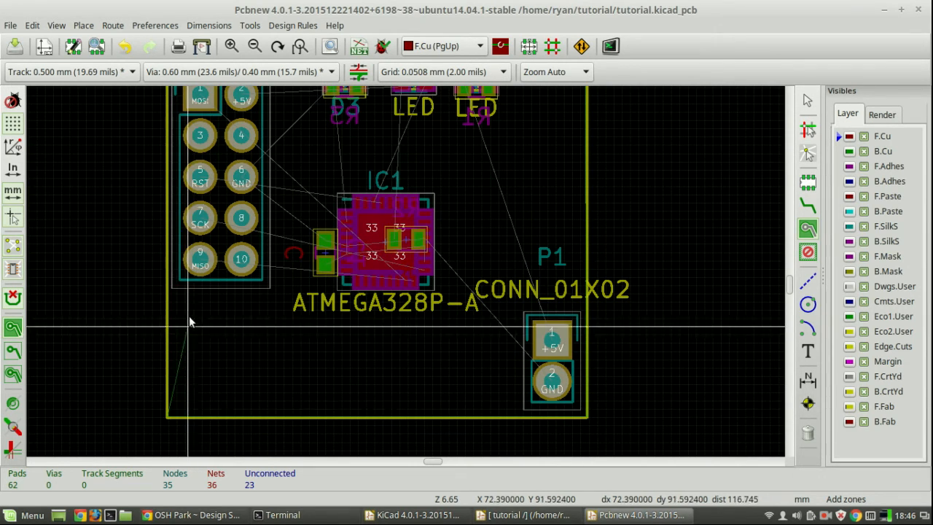
{"action": "left_click", "coordinate": [165, 174]}
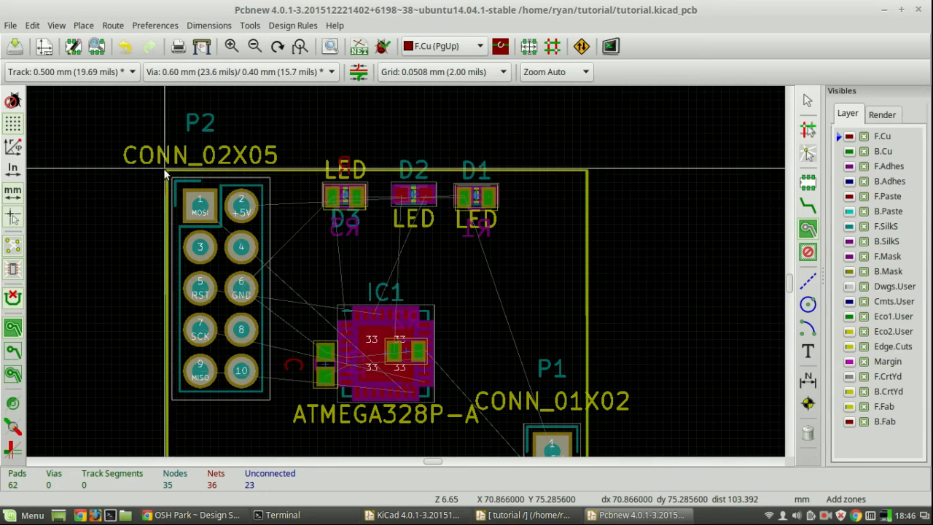
{"action": "scroll", "coordinate": [554, 197], "scroll_direction": "up", "scroll_amount": 8}
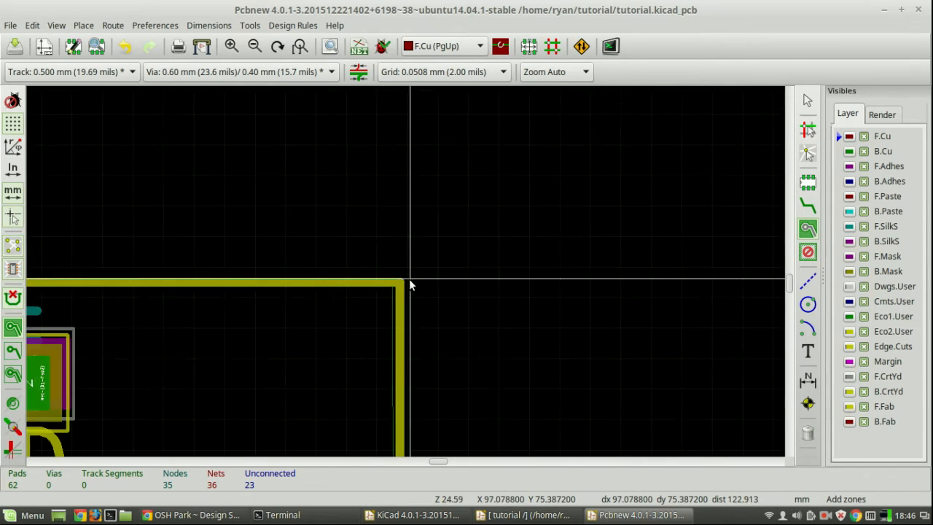
{"action": "scroll", "coordinate": [358, 275], "scroll_direction": "down", "scroll_amount": 12}
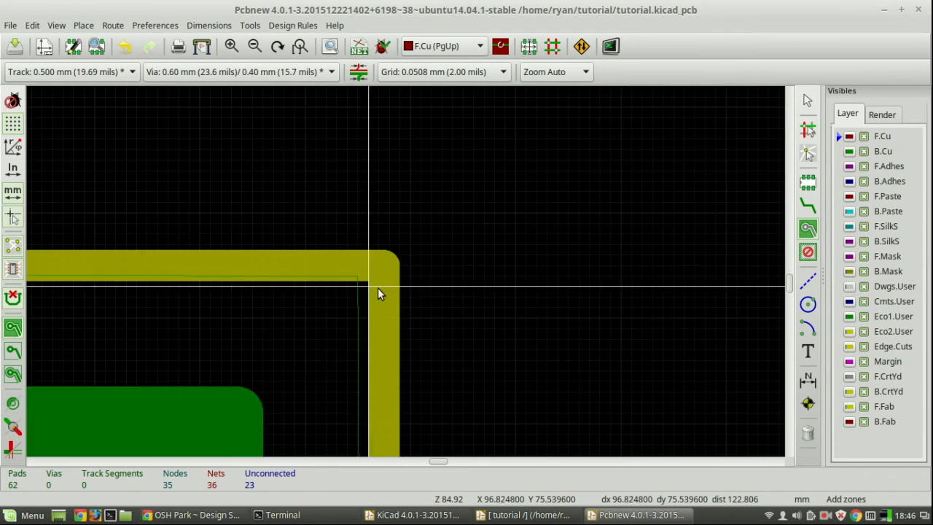
{"action": "scroll", "coordinate": [375, 295], "scroll_direction": "up", "scroll_amount": 5}
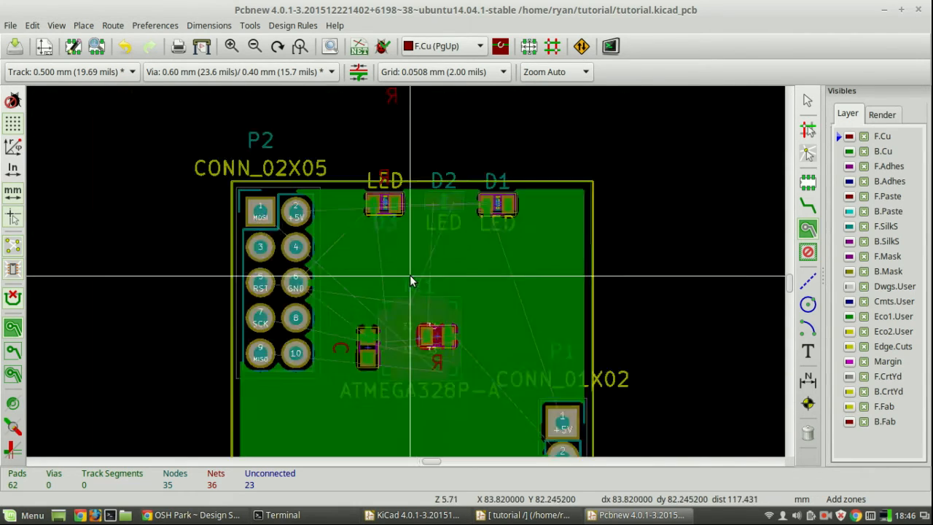
Examine the GND zone fill around the footprints with the back and front copper layers active in turn
{"action": "middle_click_drag", "start_coordinate": [410, 296], "coordinate": [426, 223]}
{"action": "scroll", "coordinate": [427, 223], "scroll_direction": "down", "scroll_amount": 1}
{"action": "middle_click_drag", "start_coordinate": [415, 311], "coordinate": [411, 275]}
{"action": "scroll", "coordinate": [411, 275], "scroll_direction": "down", "scroll_amount": 1}
{"action": "middle_click_drag", "start_coordinate": [421, 329], "coordinate": [421, 274]}
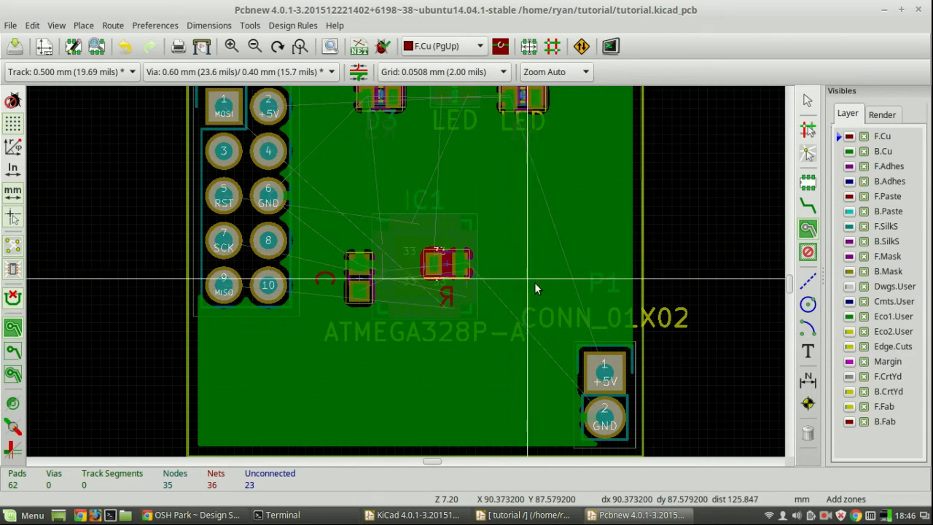
{"action": "key", "text": "Page_Down"}
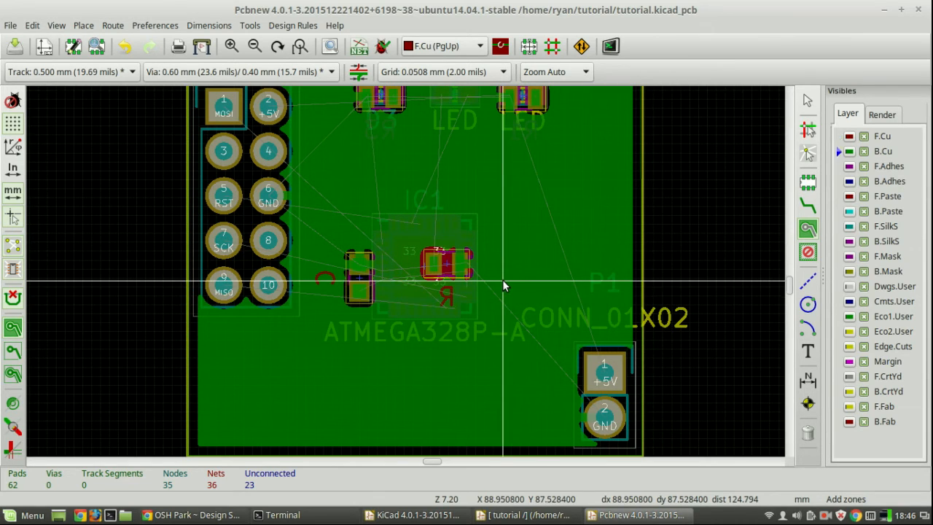
{"action": "key", "text": "Page_Up"}
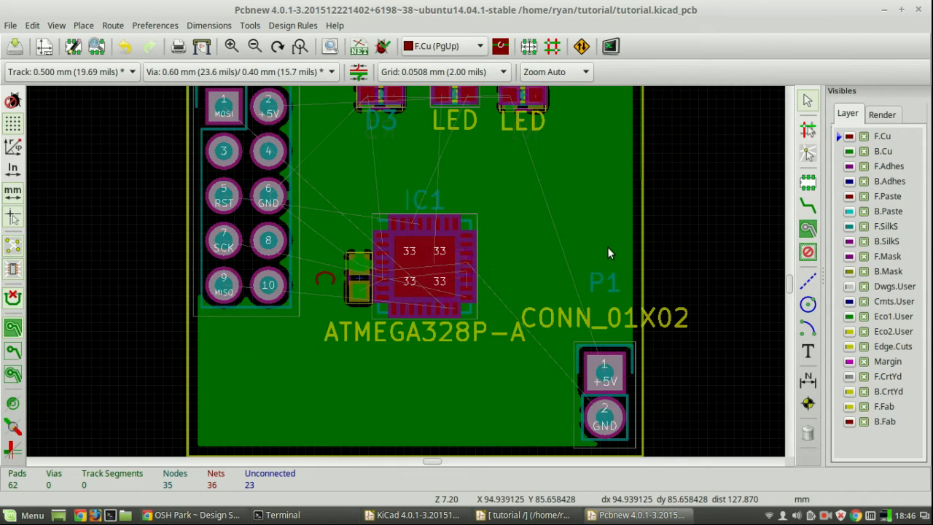
{"action": "middle_click_drag", "start_coordinate": [541, 286], "coordinate": [517, 277]}
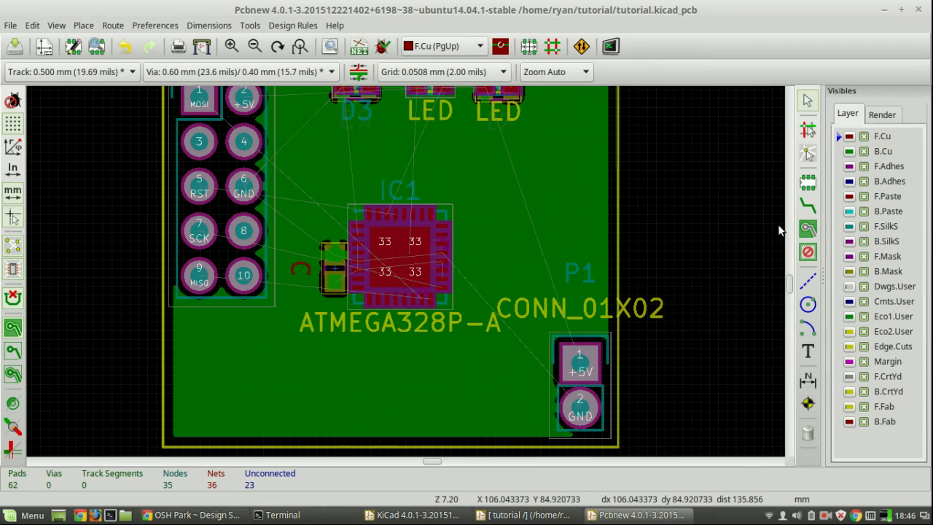
Route GND from P1 pad 2 on F.Cu to a via right of IC1, continuing on B.Cu to R2's GND pad
{"action": "left_click", "coordinate": [807, 210]}
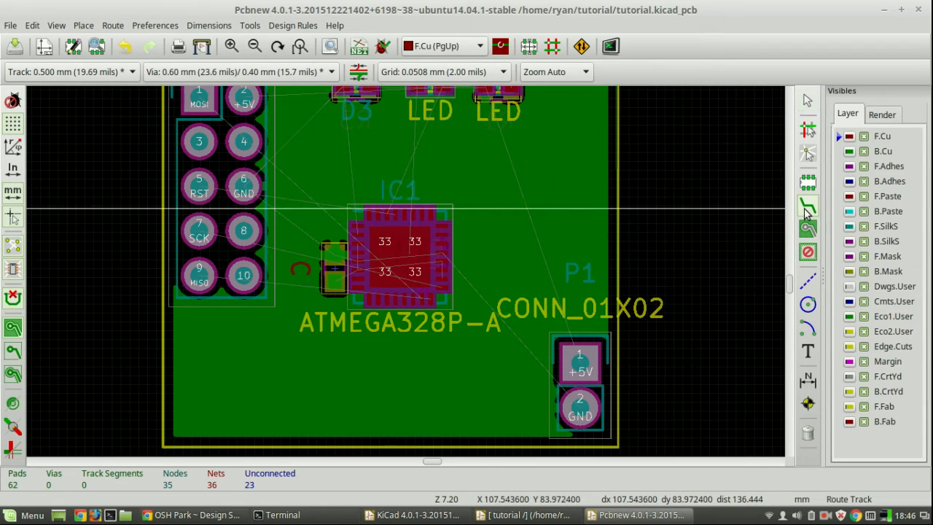
{"action": "left_click", "coordinate": [581, 401]}
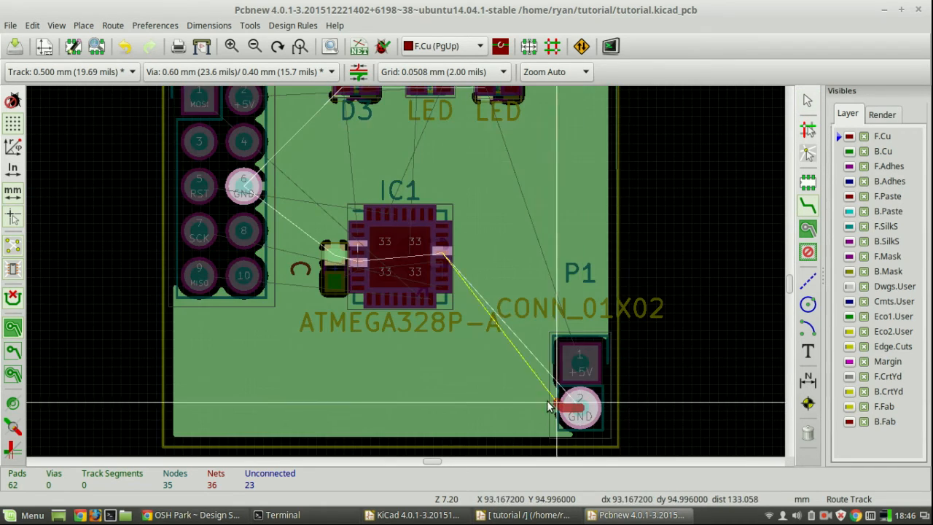
{"action": "scroll", "coordinate": [484, 276], "scroll_direction": "up", "scroll_amount": 3}
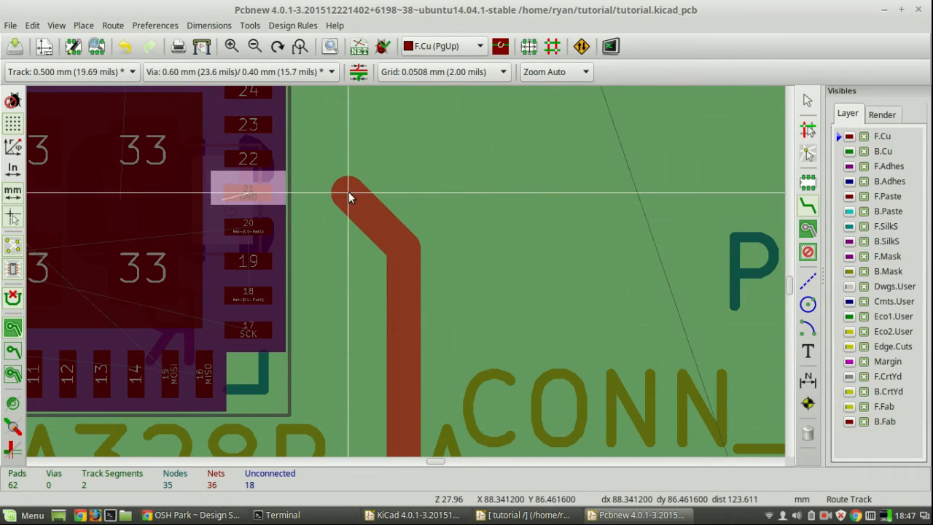
{"action": "left_click", "coordinate": [347, 195]}
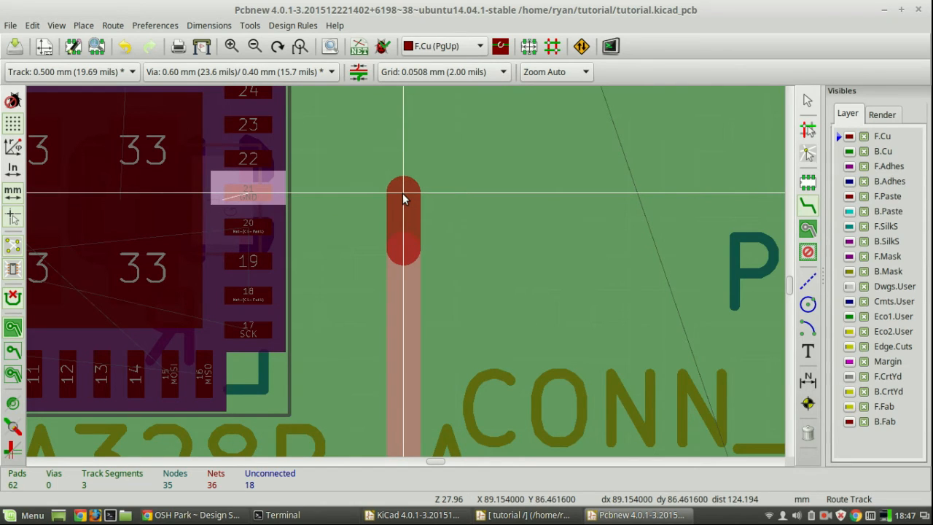
{"action": "key", "text": "v"}
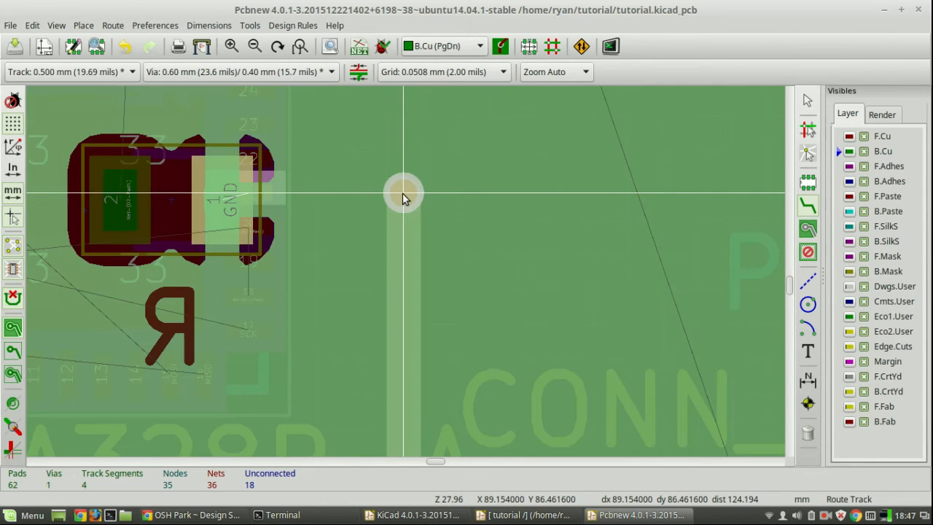
{"action": "left_click", "coordinate": [227, 198]}
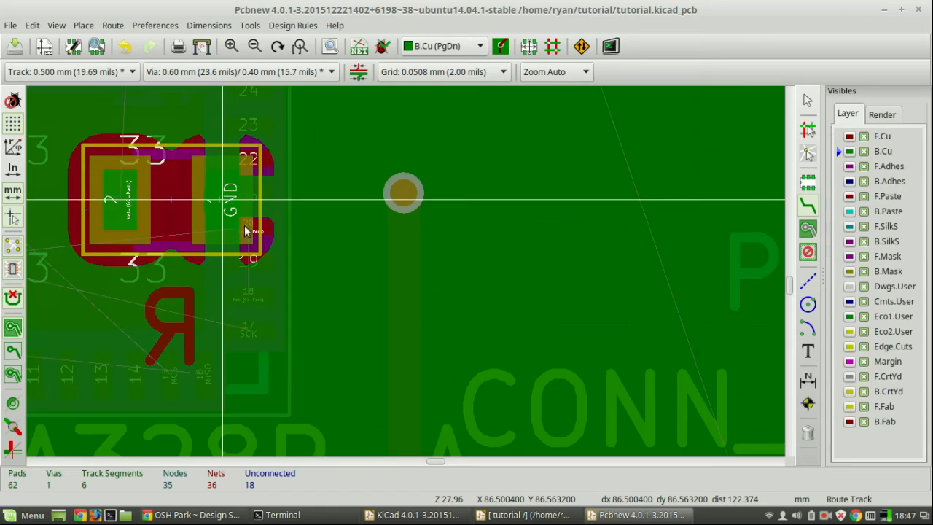
{"action": "scroll", "coordinate": [413, 276], "scroll_direction": "down", "scroll_amount": 5}
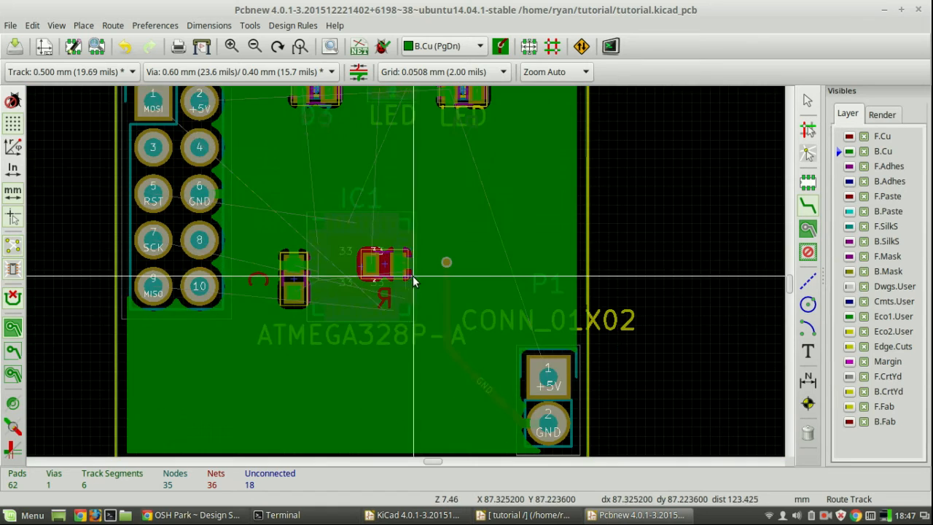
{"action": "middle_click_drag", "start_coordinate": [486, 325], "coordinate": [448, 287]}
{"action": "left_click", "coordinate": [504, 329]}
{"action": "scroll", "coordinate": [417, 315], "scroll_direction": "down", "scroll_amount": 3}
{"action": "key", "text": "Escape"}
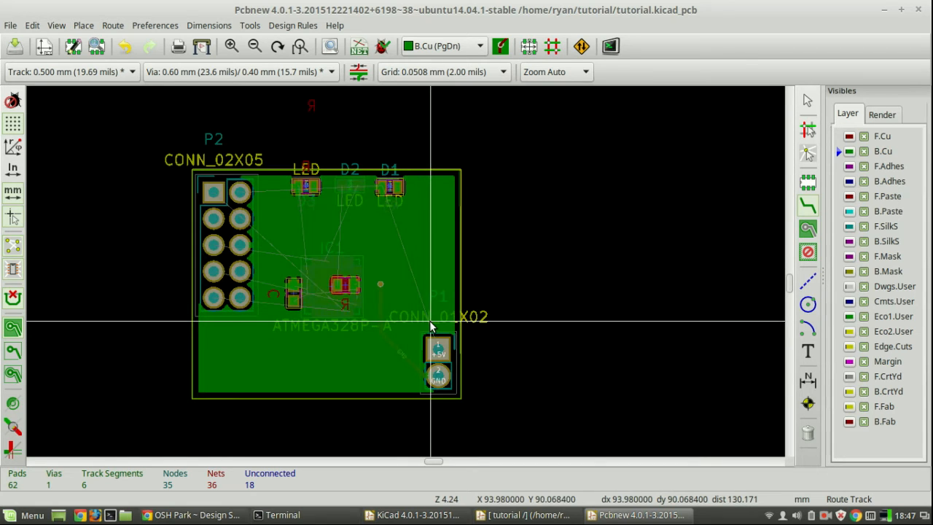
Route the +5V track on F.Cu from P1 pad 1 up to the left pad of LED D1
{"action": "key", "text": "Page_Up"}
{"action": "left_click", "coordinate": [438, 347]}
{"action": "scroll", "coordinate": [393, 185], "scroll_direction": "up", "scroll_amount": 3}
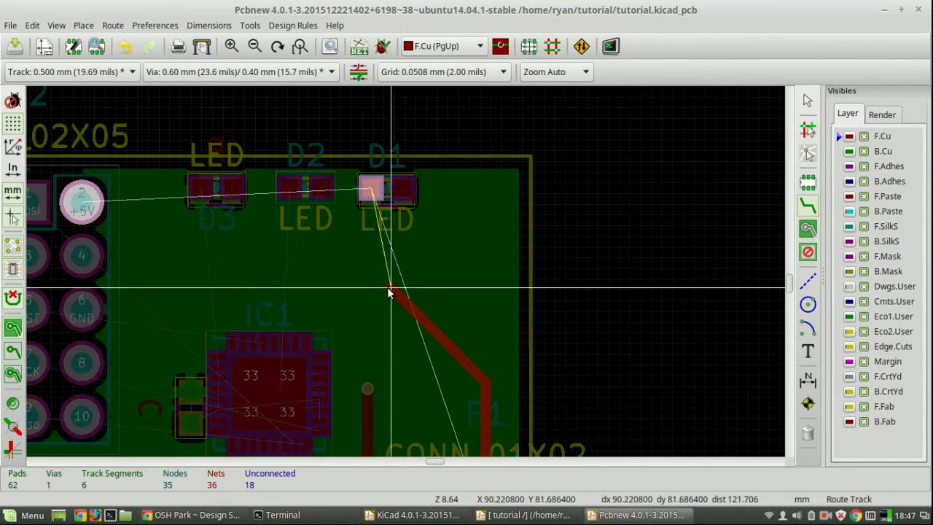
{"action": "left_click", "coordinate": [371, 190]}
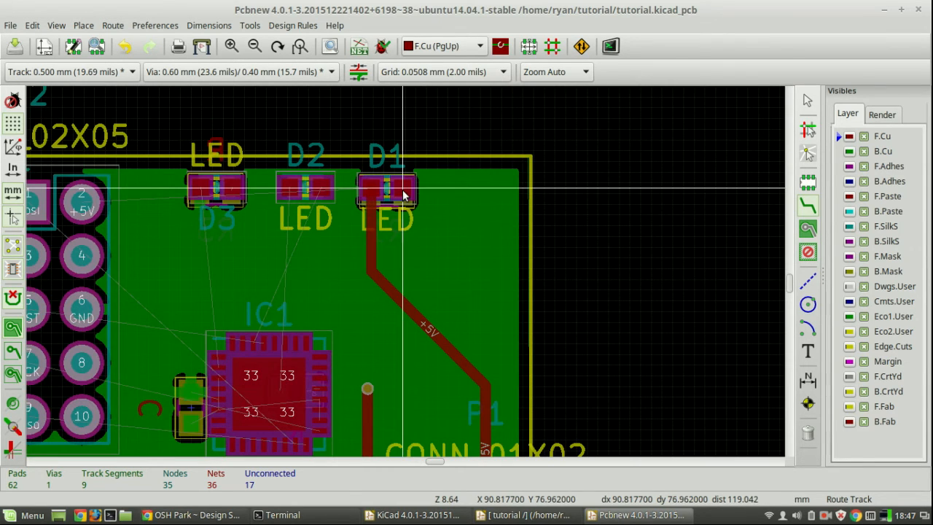
Connect D1 to R1 and D3 to R3 between the copper layers through a via just right of each LED
{"action": "left_click", "coordinate": [403, 191]}
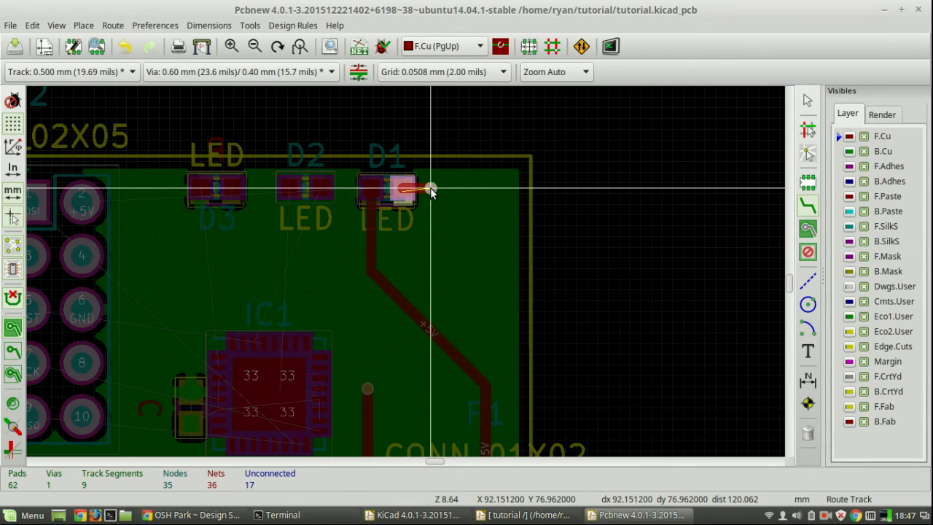
{"action": "key", "text": "v"}
{"action": "double_click", "coordinate": [431, 189]}
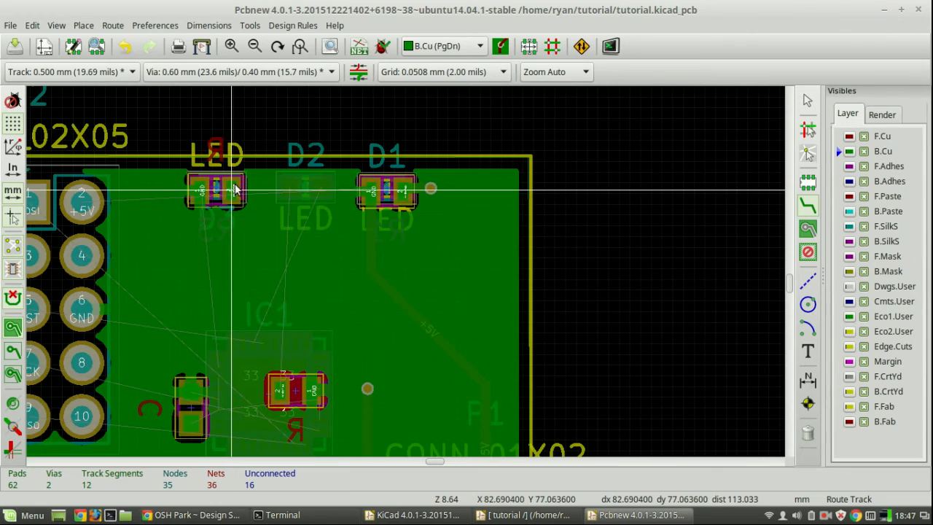
{"action": "left_click", "coordinate": [237, 190]}
{"action": "key", "text": "v"}
{"action": "double_click", "coordinate": [258, 189]}
{"action": "left_click", "coordinate": [330, 191]}
{"action": "key", "text": "v"}
{"action": "double_click", "coordinate": [345, 189]}
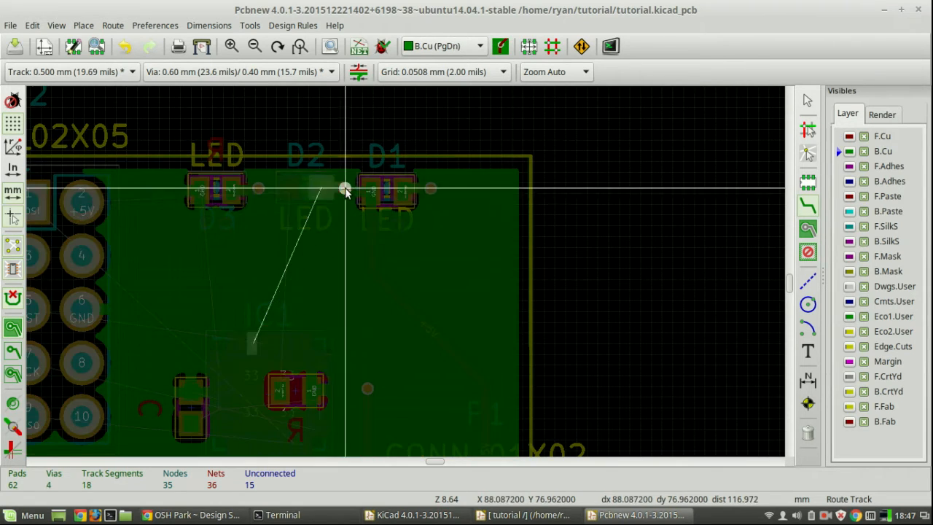
{"action": "key", "text": "Escape"}
{"action": "key", "text": "Escape"}
{"action": "key", "text": "ctrl+z"}
Route a 0.5 mm track on F.Cu from D2 pad 2 toward IC1 pin 30, ending a short distance above IC1
{"action": "key", "text": "Page_Up"}
{"action": "left_click", "coordinate": [808, 206]}
{"action": "left_click", "coordinate": [321, 190]}
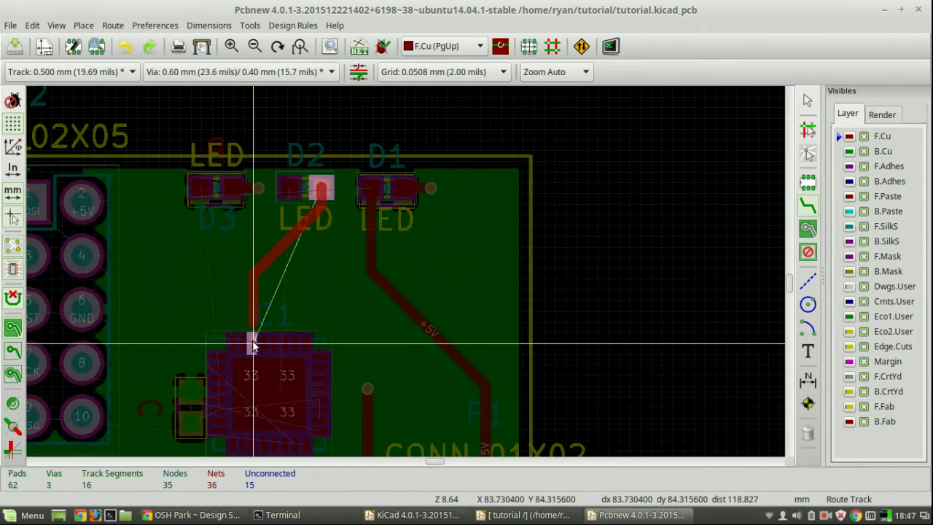
{"action": "scroll", "coordinate": [252, 344], "scroll_direction": "up", "scroll_amount": 3}
{"action": "key", "text": "Escape"}
Set the track width to 0.3 mm in the design rules
{"action": "left_click", "coordinate": [292, 25]}
{"action": "left_click", "coordinate": [314, 41]}
{"action": "double_click", "coordinate": [420, 116]}
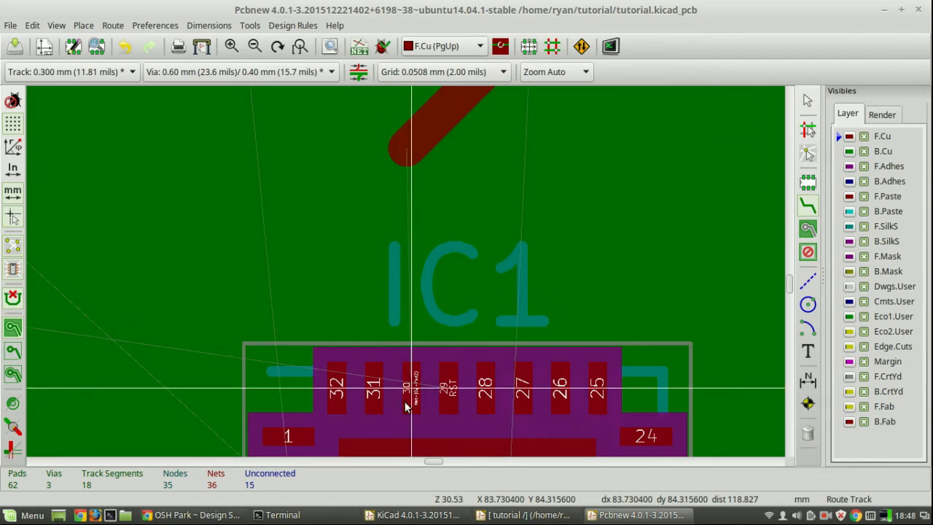
Set the track width to 0.2 mm in the design rules and connect IC1 pin 30 to the end of D2's track on F.Cu
{"action": "left_click", "coordinate": [292, 24]}
{"action": "left_click", "coordinate": [314, 42]}
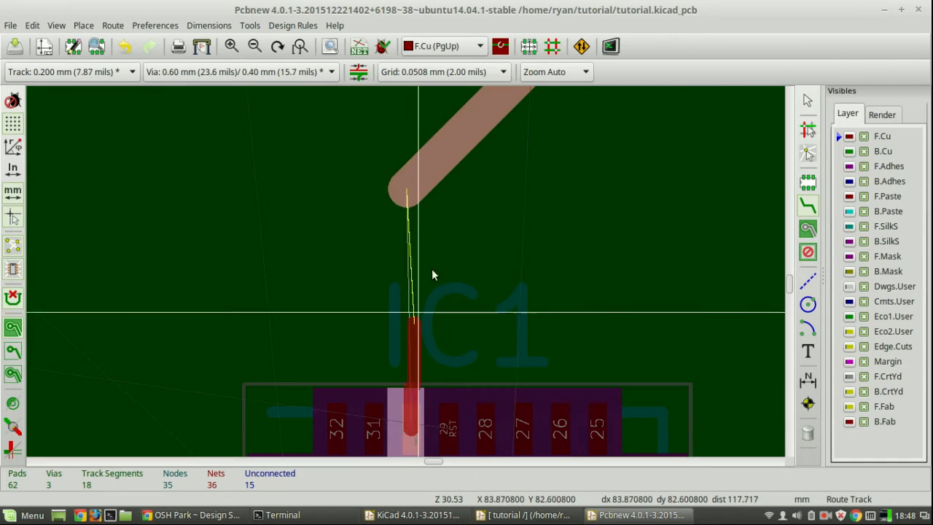
{"action": "scroll", "coordinate": [410, 350], "scroll_direction": "down", "scroll_amount": 2}
{"action": "scroll", "coordinate": [408, 353], "scroll_direction": "up", "scroll_amount": 2}
{"action": "scroll", "coordinate": [408, 353], "scroll_direction": "down", "scroll_amount": 2}
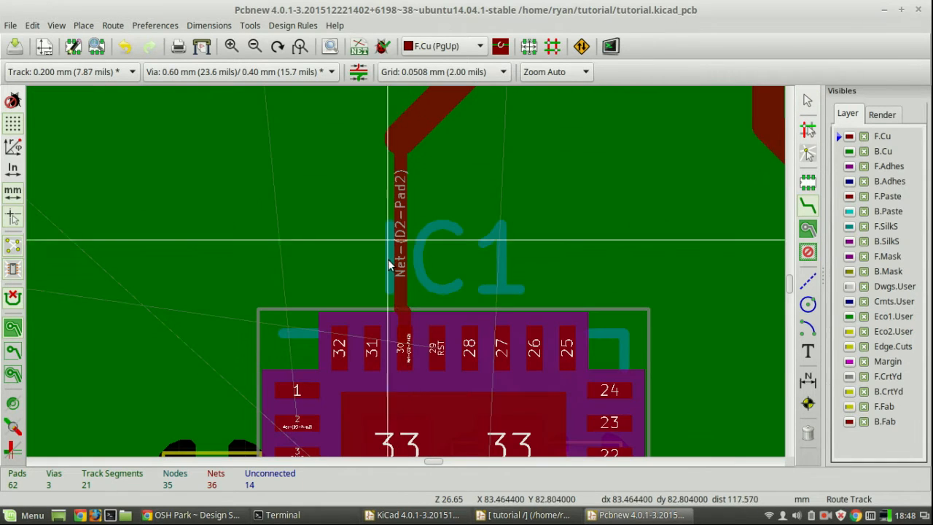
Connect IC1 pin 20 to pin 18 with a short F.Cu track looping around pin 19
{"action": "scroll", "coordinate": [379, 251], "scroll_direction": "down", "scroll_amount": 2}
{"action": "scroll", "coordinate": [391, 271], "scroll_direction": "up", "scroll_amount": 2}
{"action": "left_click", "coordinate": [383, 255]}
{"action": "double_click", "coordinate": [402, 181]}
{"action": "key", "text": "Page_Down"}
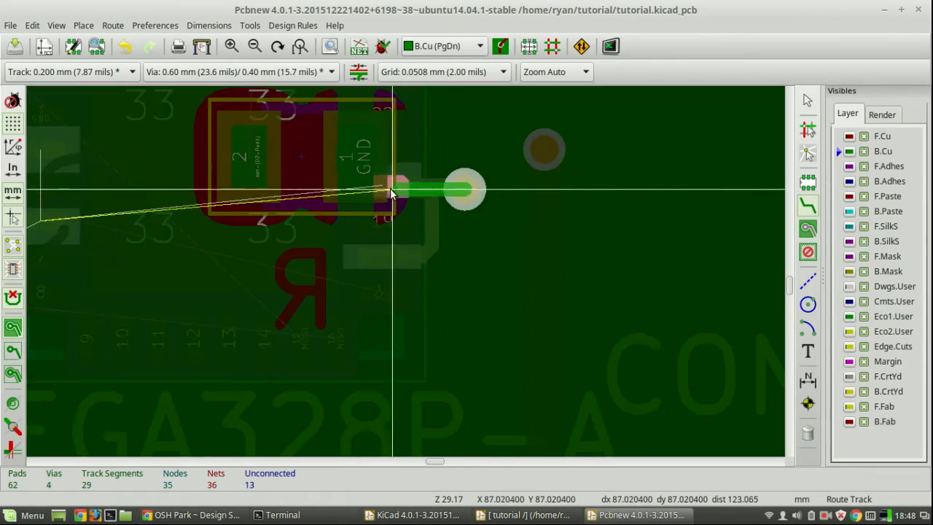
Connect IC1 pin 6 to C1 pad 1 and GND pin 5 to the ground zone, each through its own via
{"action": "key", "text": "Page_Up"}
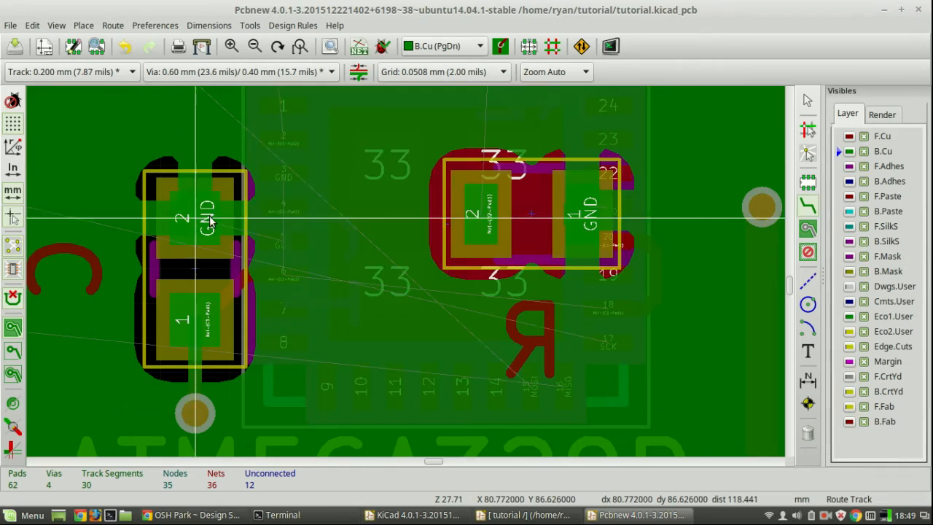
{"action": "key", "text": "Page_Up"}
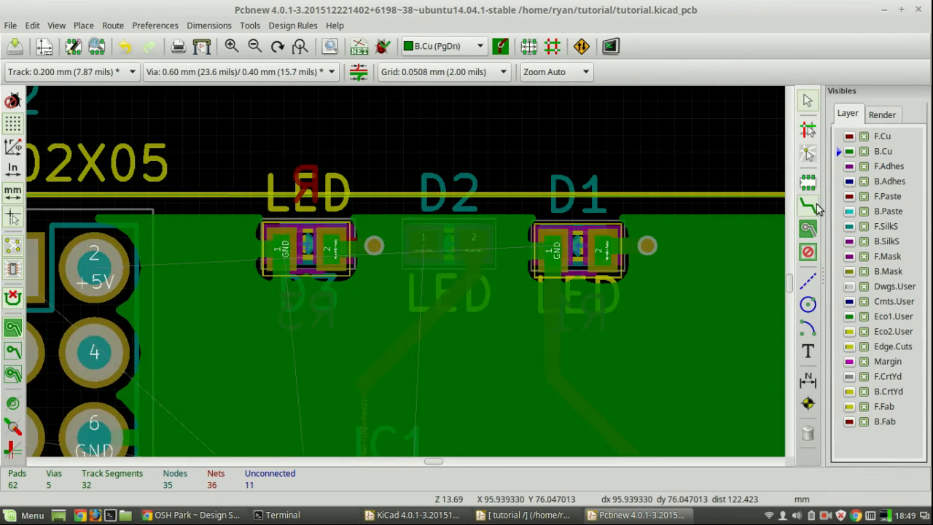
Connect D2 pad 1 to R2 pad 2 through a via and B.Cu, and route P2's +5V pad on B.Cu to a via beside D1
{"action": "left_click", "coordinate": [808, 206]}
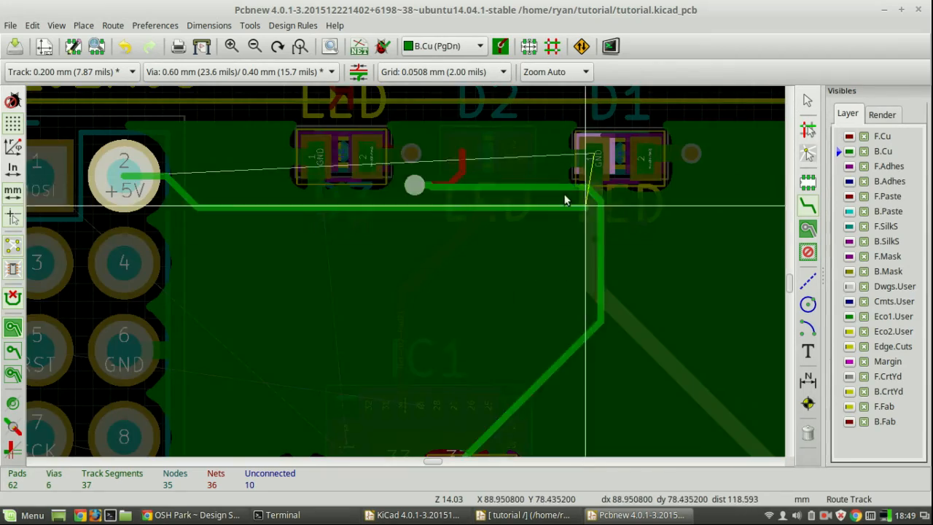
{"action": "key", "text": "v"}
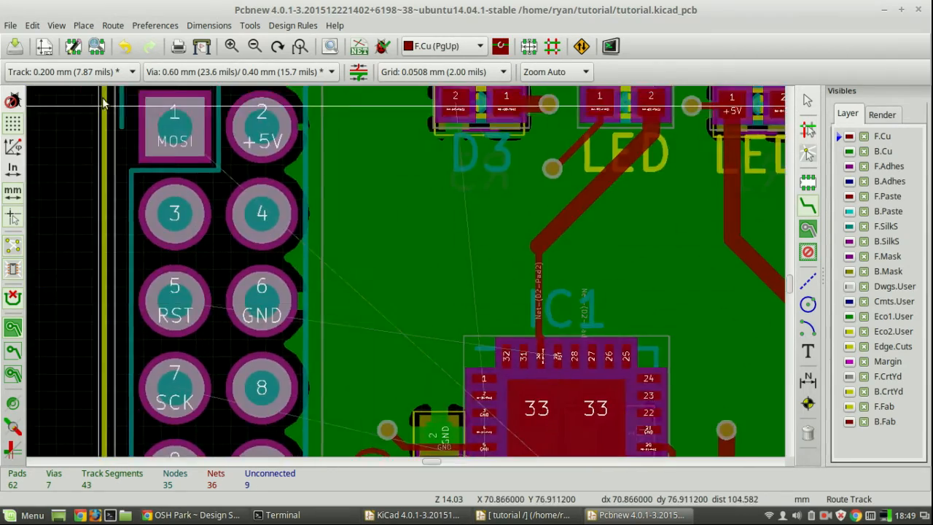
Route MOSI on F.Cu from P2 pad 1 down around C1 to the MOSI pin 15 of IC1
{"action": "scroll", "coordinate": [364, 212], "scroll_direction": "up", "scroll_amount": 3}
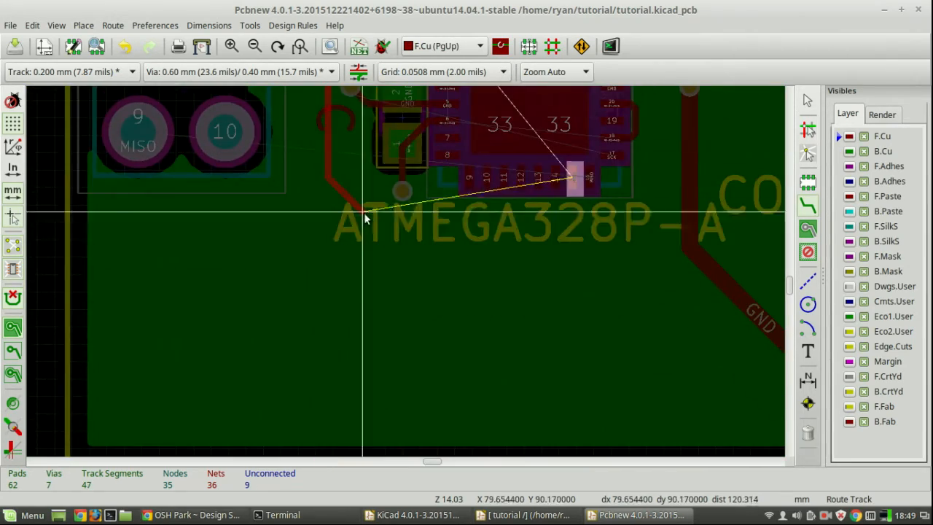
{"action": "left_click", "coordinate": [540, 228]}
{"action": "left_click", "coordinate": [573, 180]}
Route SCK on F.Cu from P2 pad 7 below the MOSI track and around IC1's lower corner to pin 17
{"action": "scroll", "coordinate": [425, 190], "scroll_direction": "down", "scroll_amount": 1}
{"action": "scroll", "coordinate": [406, 271], "scroll_direction": "up", "scroll_amount": 1}
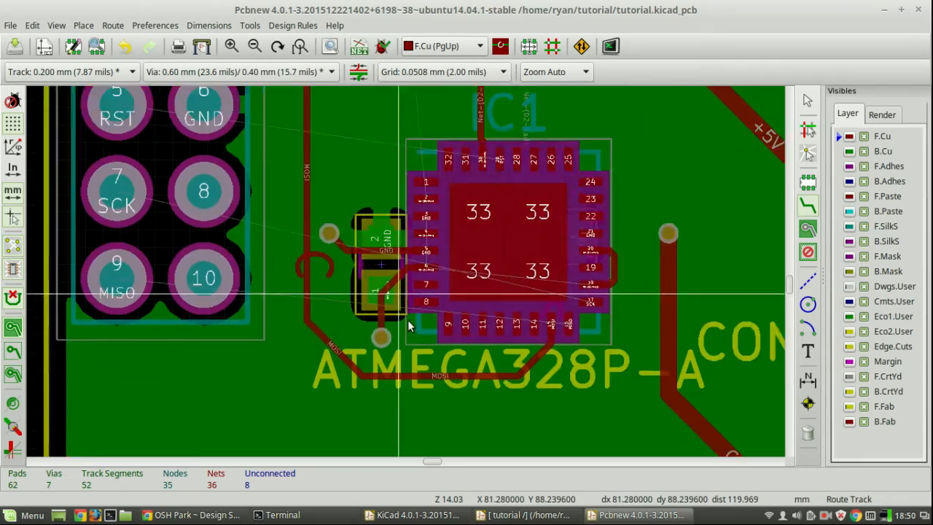
{"action": "left_click", "coordinate": [156, 233]}
{"action": "left_click", "coordinate": [260, 275]}
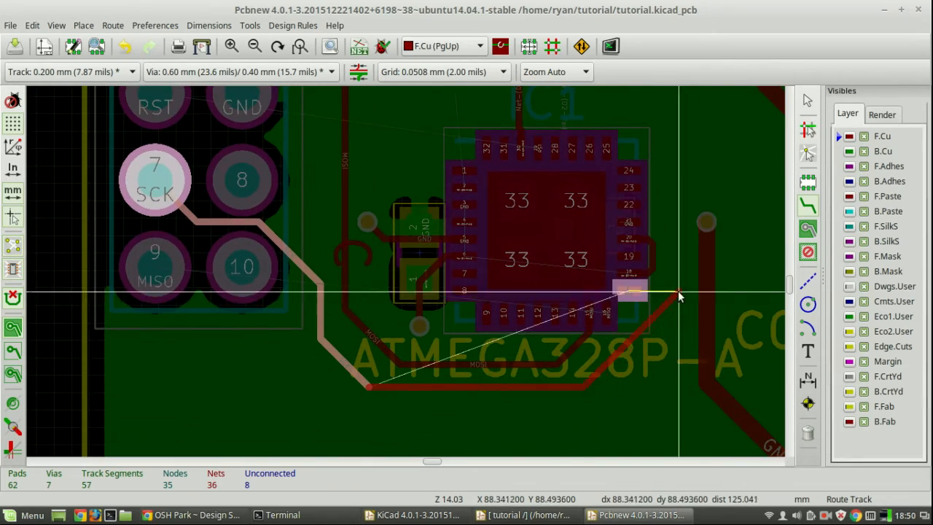
{"action": "left_click", "coordinate": [631, 344]}
Route MISO from P2 pad 9 on F.Cu, passing under the SCK and MOSI tracks between two vias, to IC1 pin 16
{"action": "left_click", "coordinate": [155, 321]}
{"action": "key", "text": "v"}
{"action": "key", "text": "v"}
{"action": "left_click", "coordinate": [608, 292]}
Route RST on B.Cu from P2 pad 5 to a via above IC1 and on F.Cu to pin 29
{"action": "scroll", "coordinate": [329, 125], "scroll_direction": "down", "scroll_amount": 1}
{"action": "scroll", "coordinate": [406, 271], "scroll_direction": "up", "scroll_amount": 1}
{"action": "left_click", "coordinate": [232, 218]}
{"action": "left_click", "coordinate": [274, 260]}
{"action": "key", "text": "v"}
{"action": "left_click", "coordinate": [614, 274]}
Route the F.Cu track from D3 pad 2 down to IC1 pin 2
{"action": "scroll", "coordinate": [458, 320], "scroll_direction": "down", "scroll_amount": 1}
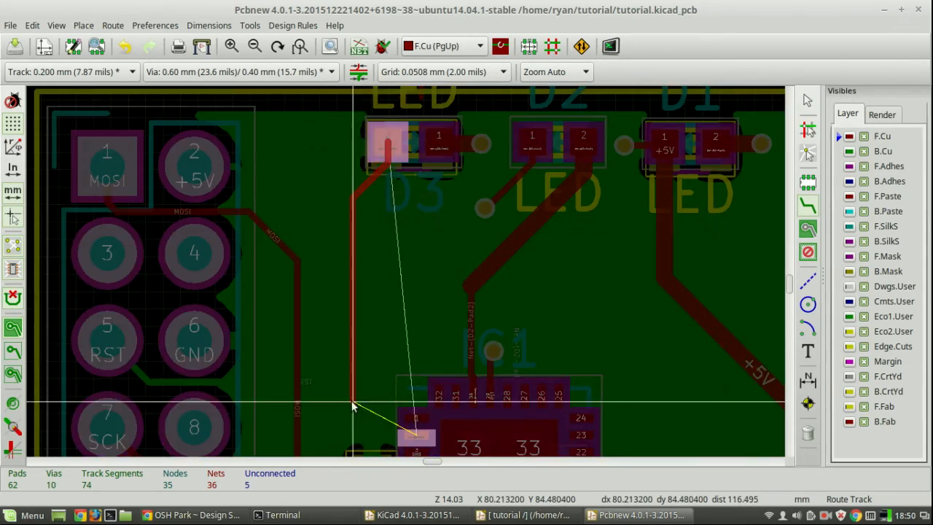
{"action": "scroll", "coordinate": [441, 408], "scroll_direction": "up", "scroll_amount": 2}
{"action": "left_click", "coordinate": [441, 414]}
Connect IC1 pin 4 to pin 6 with an F.Cu track looping around the GND via beside C1
{"action": "left_click", "coordinate": [192, 226]}
{"action": "left_click", "coordinate": [208, 124]}
{"action": "double_click", "coordinate": [422, 191]}
Connect IC1 pin 18 to C1 pad 1 through a via right of IC1 and a B.Cu track
{"action": "middle_click_drag", "start_coordinate": [719, 267], "coordinate": [554, 275]}
{"action": "key", "text": "v"}
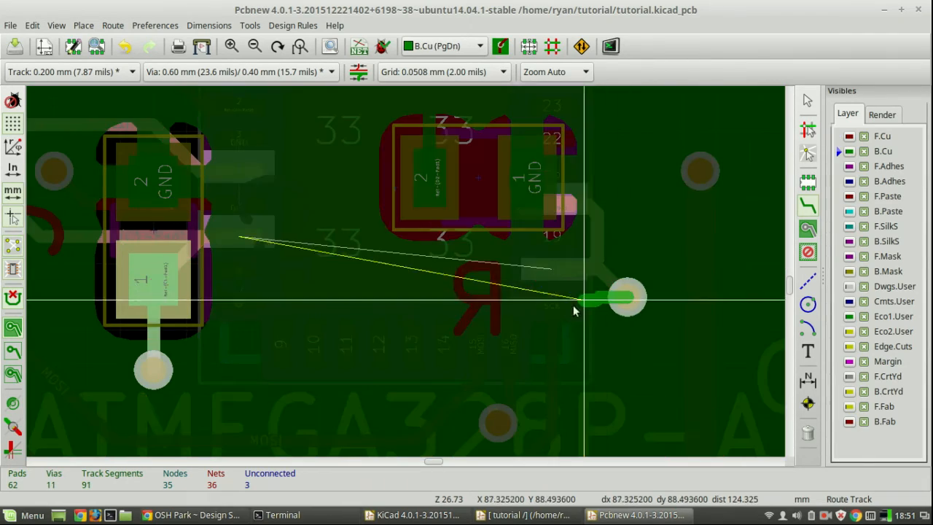
{"action": "left_click", "coordinate": [620, 295]}
Run the design rules check on the routed board with the existing minimum sizes
{"action": "scroll", "coordinate": [318, 296], "scroll_direction": "down", "scroll_amount": 5}
{"action": "scroll", "coordinate": [431, 269], "scroll_direction": "up", "scroll_amount": 3}
{"action": "scroll", "coordinate": [432, 271], "scroll_direction": "up", "scroll_amount": 1}
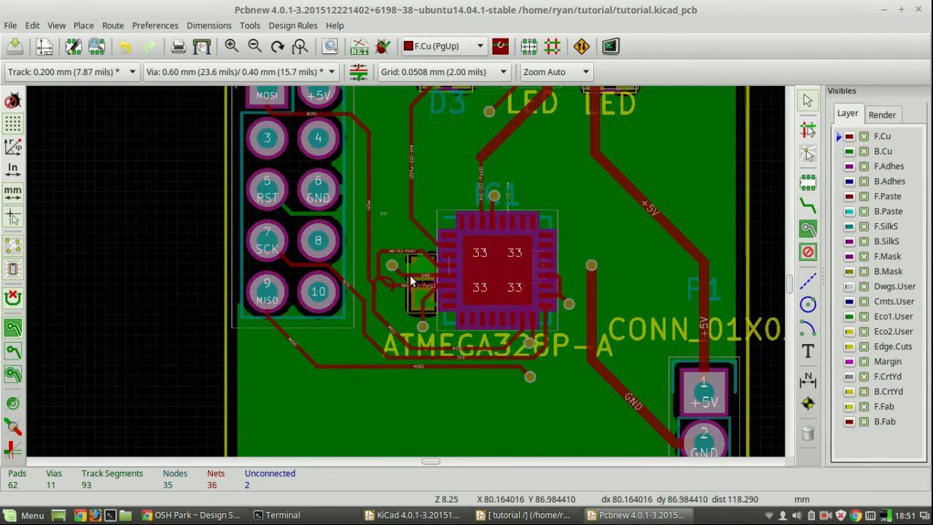
{"action": "middle_click_drag", "start_coordinate": [492, 289], "coordinate": [479, 253]}
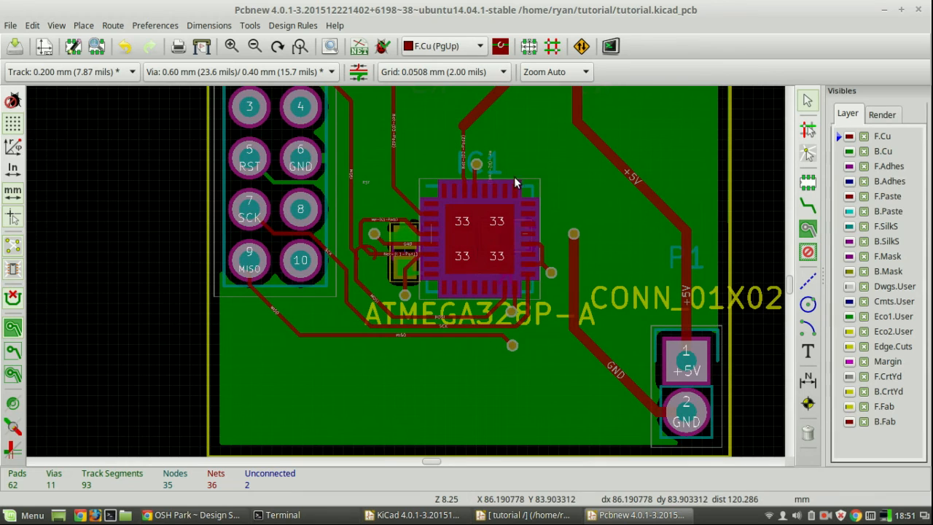
{"action": "middle_click_drag", "start_coordinate": [503, 165], "coordinate": [484, 205]}
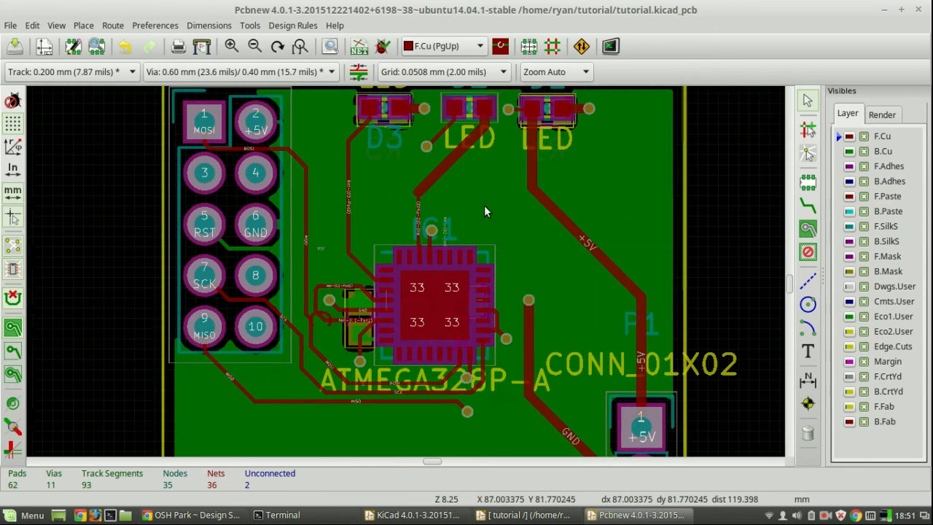
{"action": "left_click", "coordinate": [383, 47]}
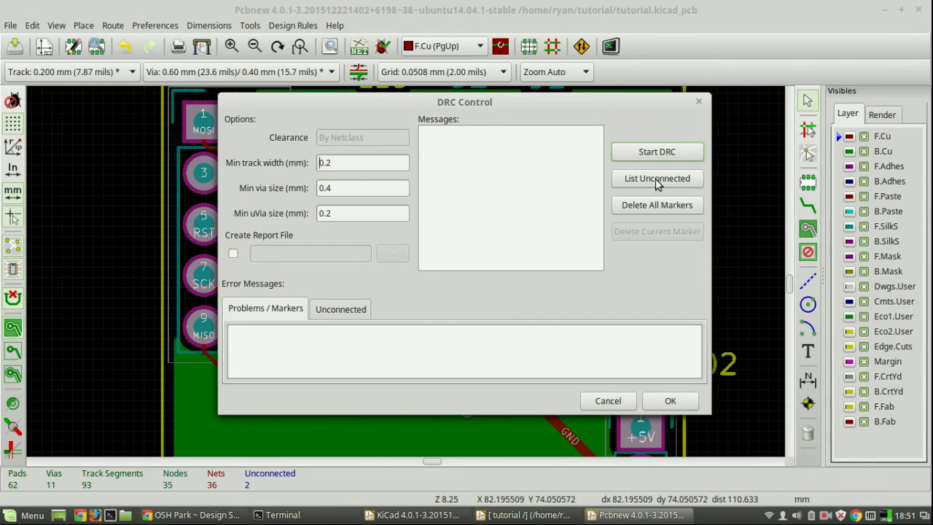
{"action": "left_click", "coordinate": [634, 149]}
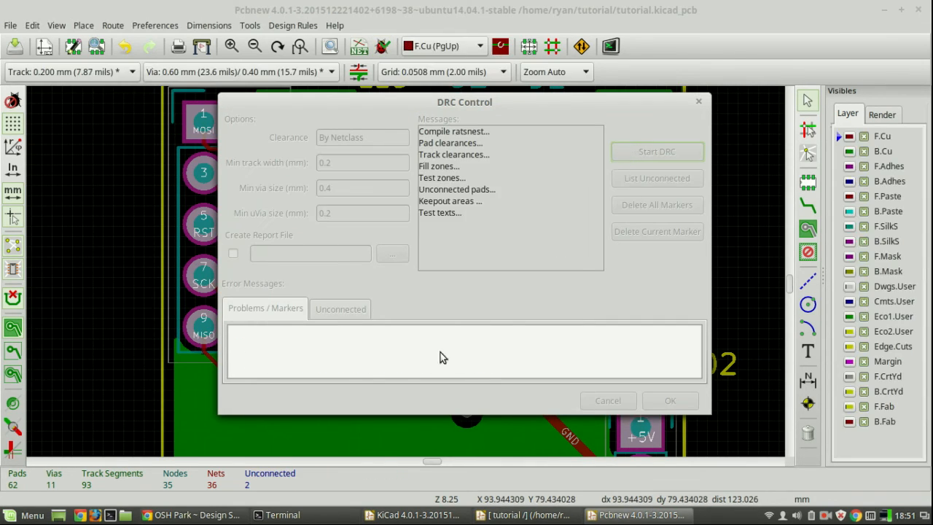
Locate the first "Pad near pad" error on IC1 and the unconnected GND pads of P2 and C1 on the board
{"action": "scroll", "coordinate": [362, 362], "scroll_direction": "up", "scroll_amount": 3}
{"action": "left_click", "coordinate": [362, 360]}
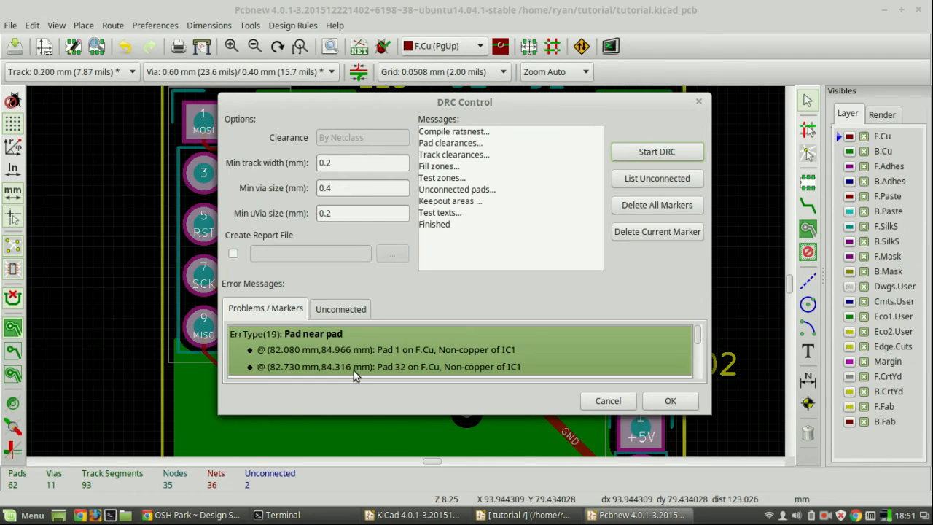
{"action": "double_click", "coordinate": [379, 350]}
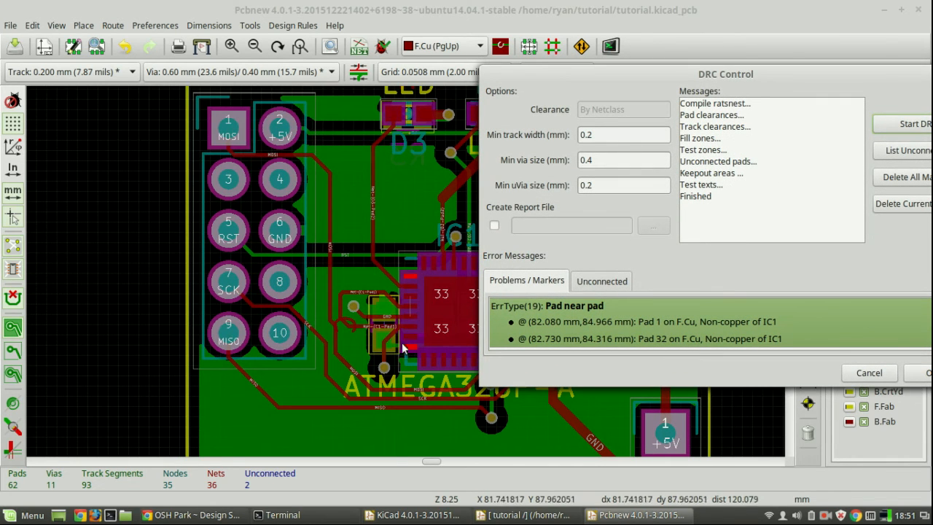
{"action": "left_click_drag", "start_coordinate": [609, 76], "coordinate": [383, 79]}
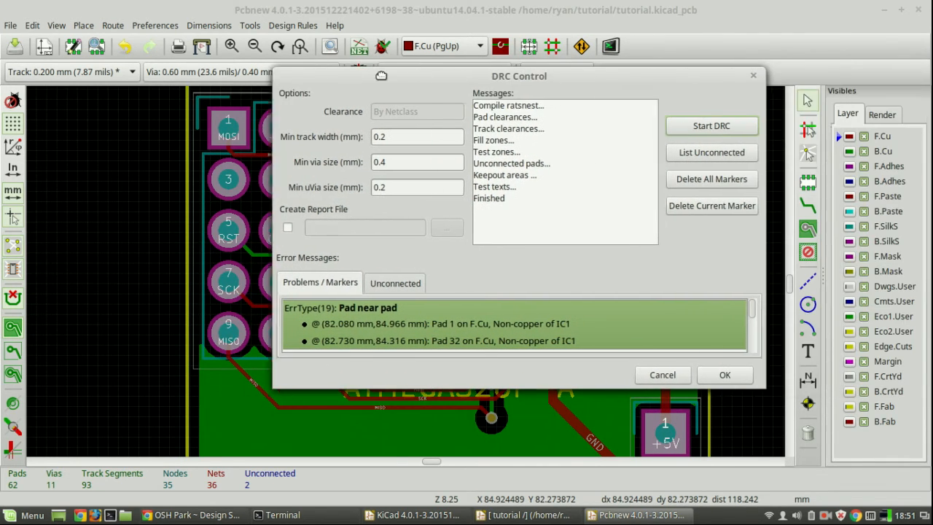
{"action": "left_click", "coordinate": [372, 284]}
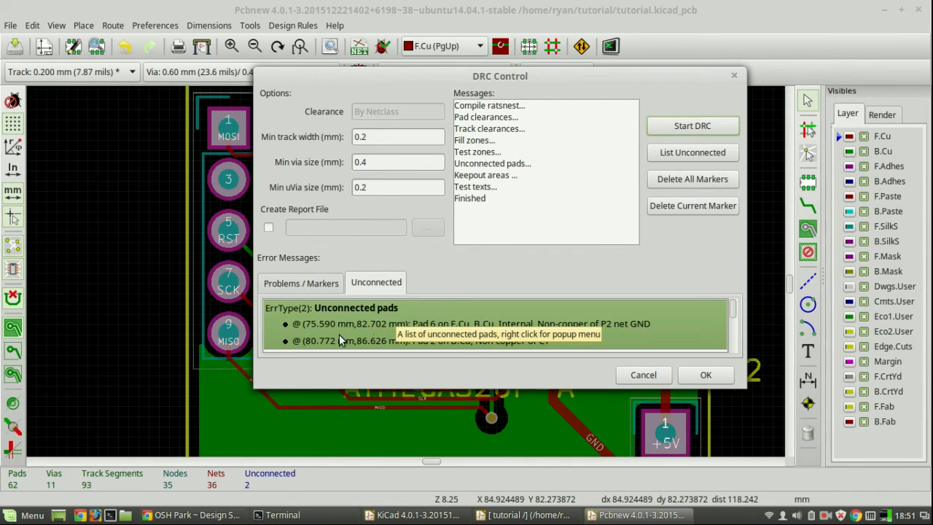
{"action": "double_click", "coordinate": [339, 339]}
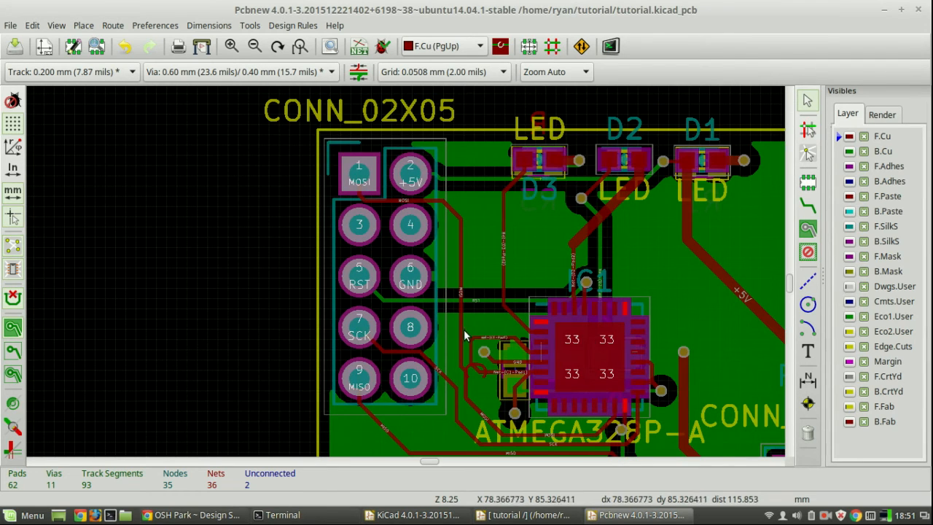
Route GND on F.Cu from IC1 pin 3 to a new via into the ground zone just above C1
{"action": "scroll", "coordinate": [508, 367], "scroll_direction": "up", "scroll_amount": 5}
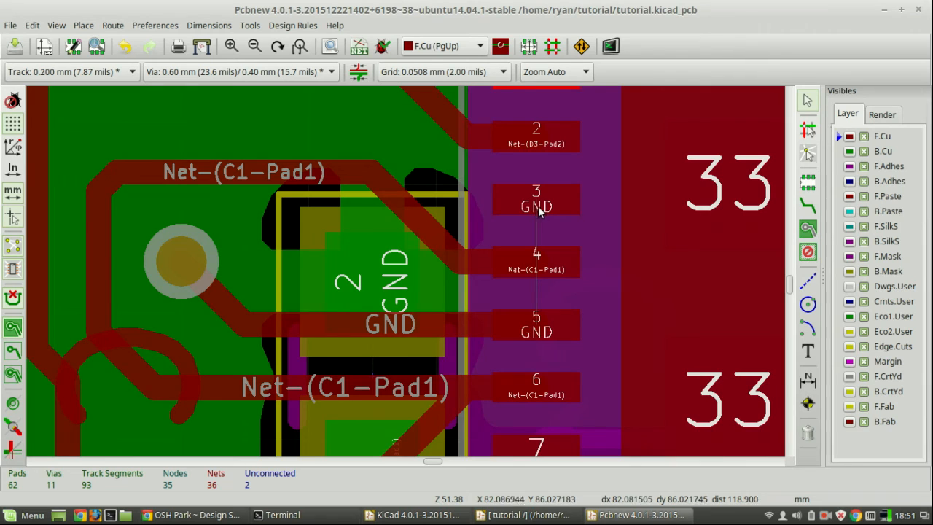
{"action": "left_click", "coordinate": [808, 207]}
{"action": "left_click", "coordinate": [525, 200]}
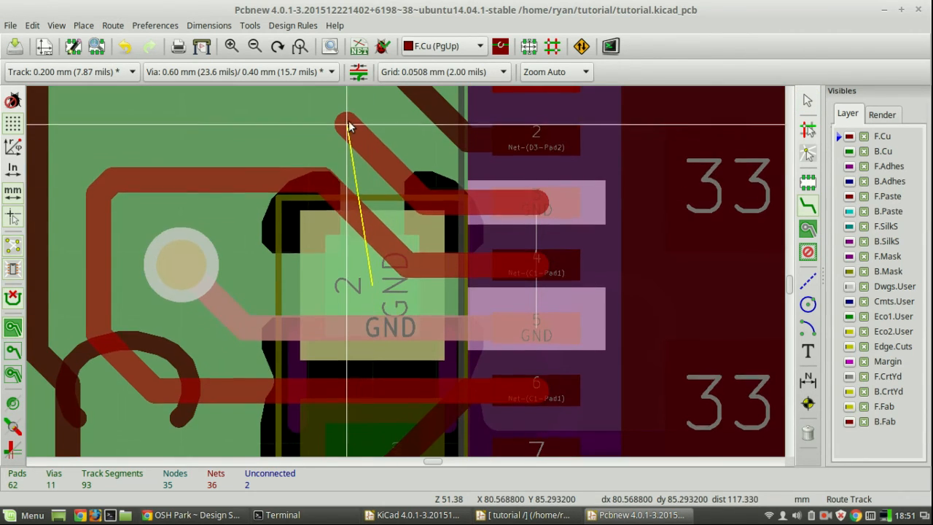
{"action": "key", "text": "v"}
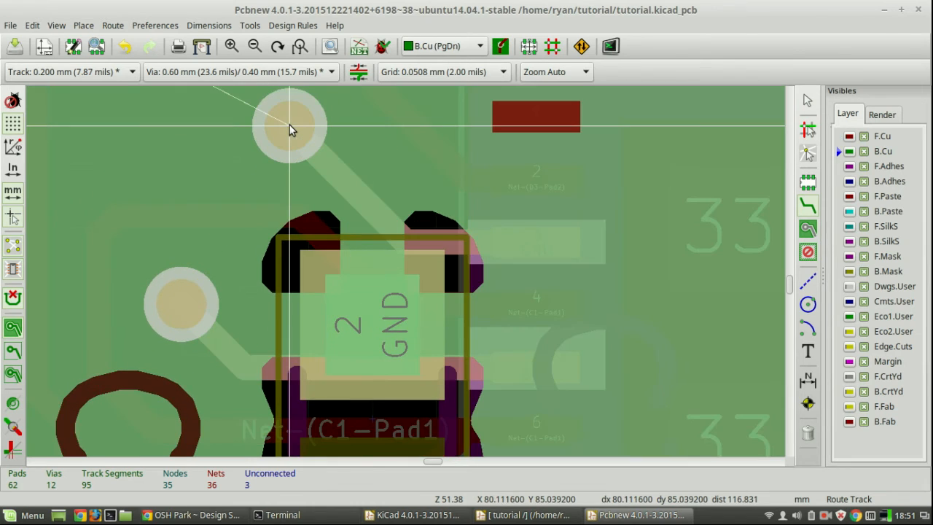
{"action": "double_click", "coordinate": [289, 124]}
{"action": "key", "text": "Escape"}
Route GND from P2 pad 6 on B.Cu to a new via, continuing on F.Cu over the RST track to the via above C1
{"action": "scroll", "coordinate": [331, 211], "scroll_direction": "down", "scroll_amount": 3}
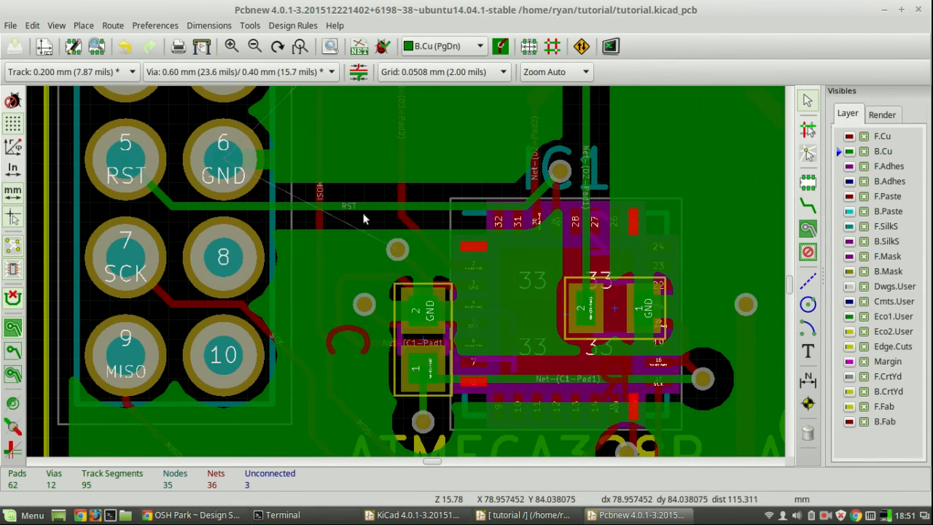
{"action": "left_click", "coordinate": [807, 207]}
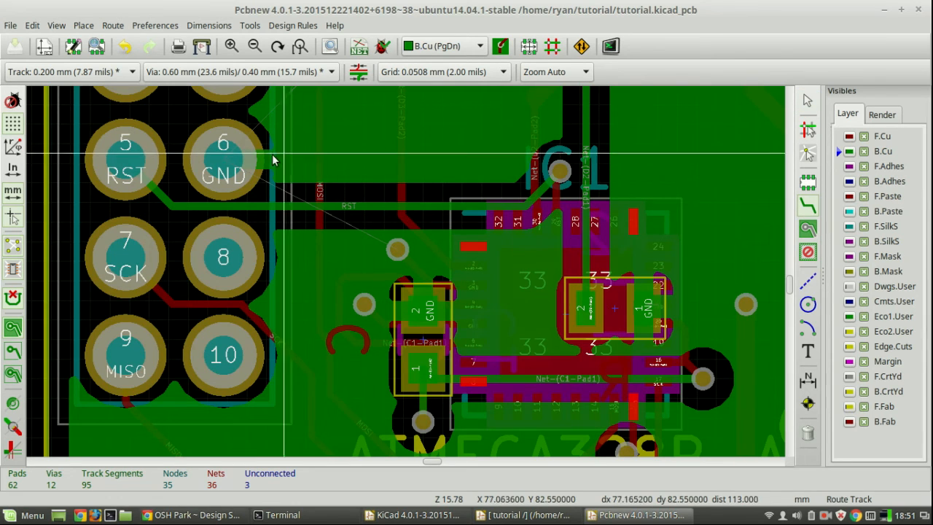
{"action": "left_click", "coordinate": [226, 158]}
{"action": "key", "text": "v"}
{"action": "double_click", "coordinate": [398, 251]}
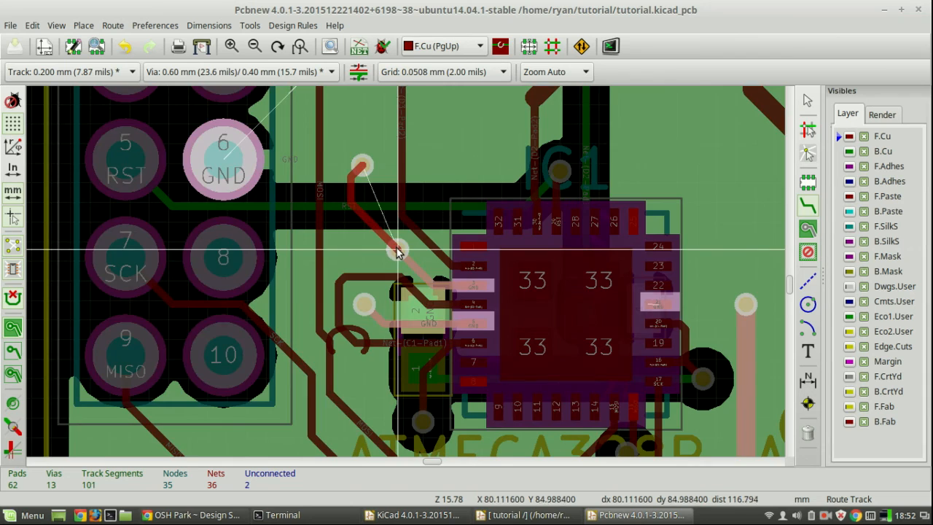
Route GND from R3's GND pad on B.Cu to a via, over the +5V track on F.Cu, and through a second via into the ground zone
{"action": "middle_click_drag", "start_coordinate": [368, 176], "coordinate": [316, 363]}
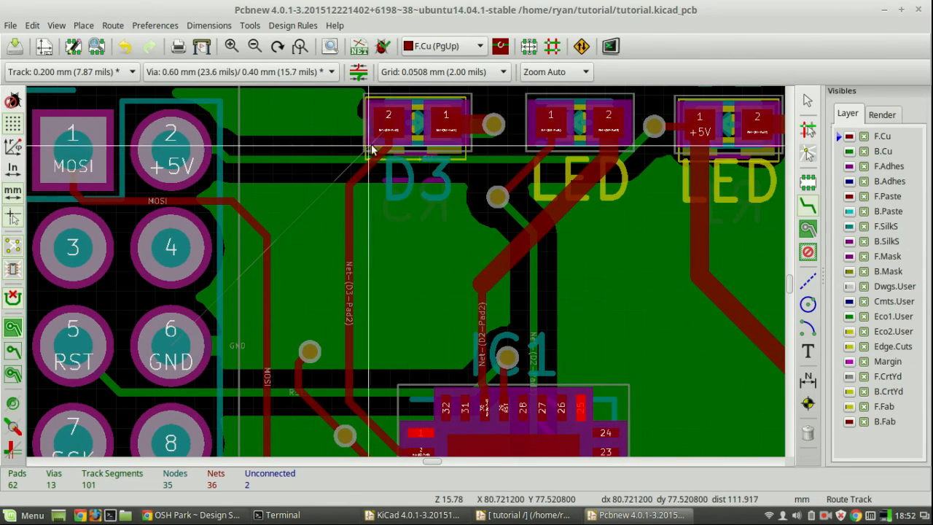
{"action": "left_click", "coordinate": [390, 130]}
{"action": "key", "text": "Page_Down"}
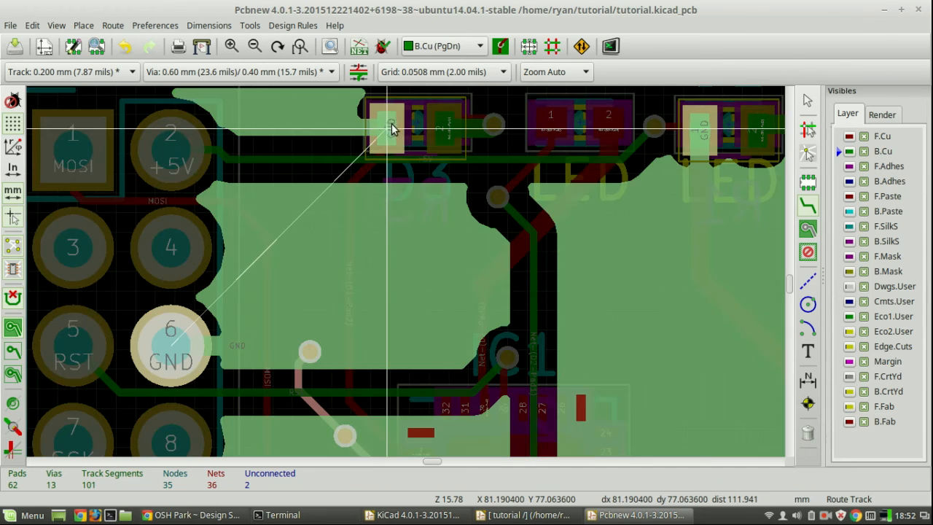
{"action": "key", "text": "v"}
{"action": "left_click", "coordinate": [322, 130]}
{"action": "key", "text": "v"}
{"action": "left_click", "coordinate": [305, 231]}
{"action": "key", "text": "Escape"}
{"action": "key", "text": "Escape"}
Rerun the design rules check with the added GND connections
{"action": "scroll", "coordinate": [411, 258], "scroll_direction": "down", "scroll_amount": 2}
{"action": "middle_click_drag", "start_coordinate": [469, 333], "coordinate": [453, 283]}
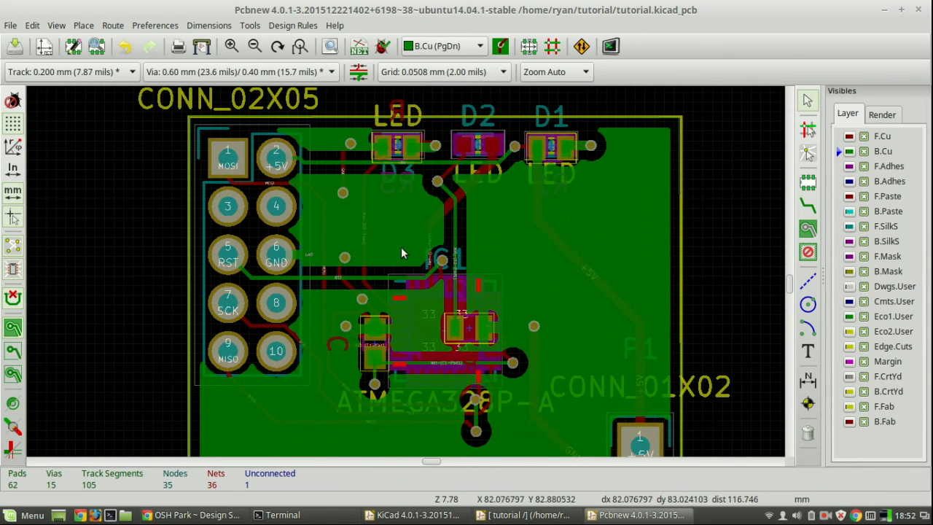
{"action": "left_click", "coordinate": [382, 46]}
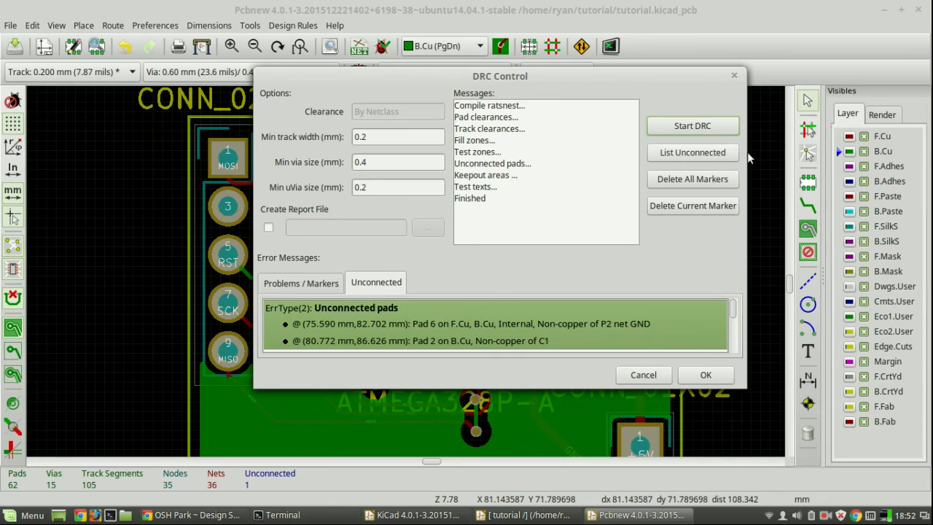
{"action": "left_click", "coordinate": [719, 127]}
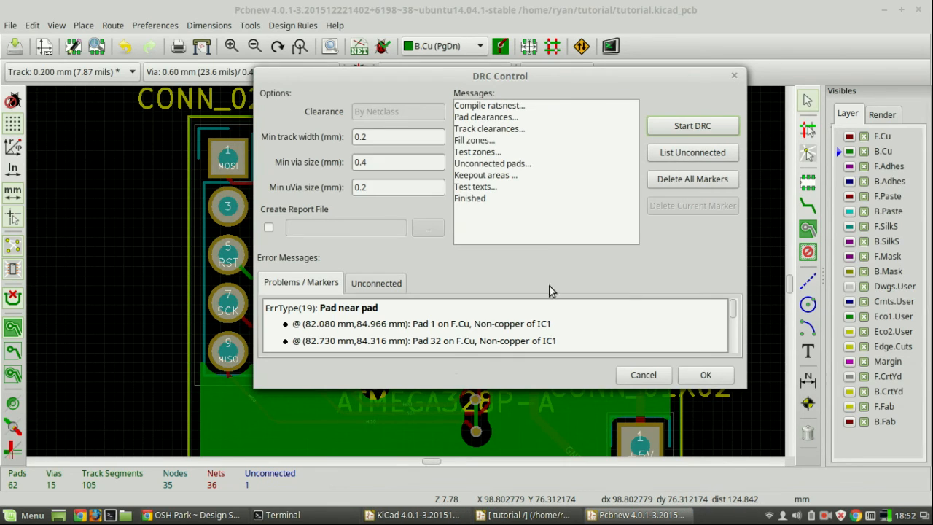
Review the unconnected pads reported by the design rules check and locate the listed pair on the board
{"action": "scroll", "coordinate": [468, 342], "scroll_direction": "down", "scroll_amount": 3}
{"action": "left_click", "coordinate": [370, 283]}
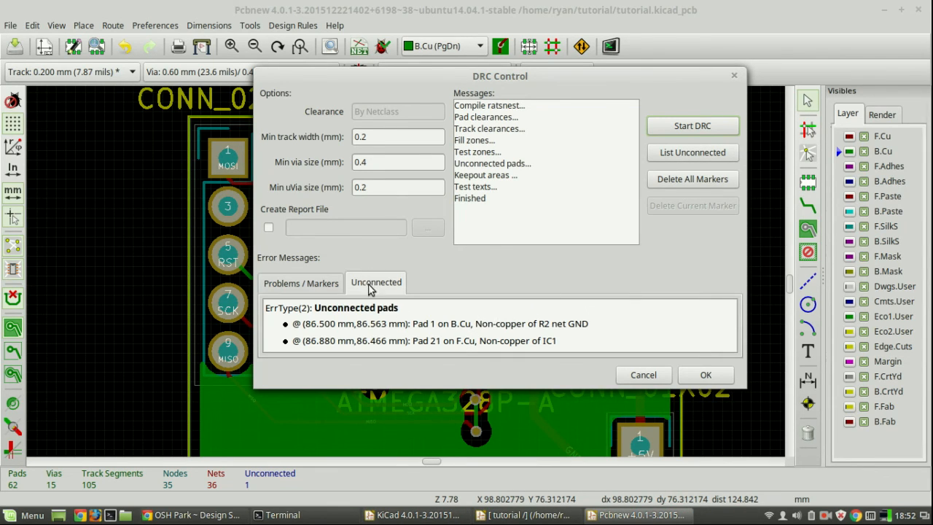
{"action": "double_click", "coordinate": [371, 312]}
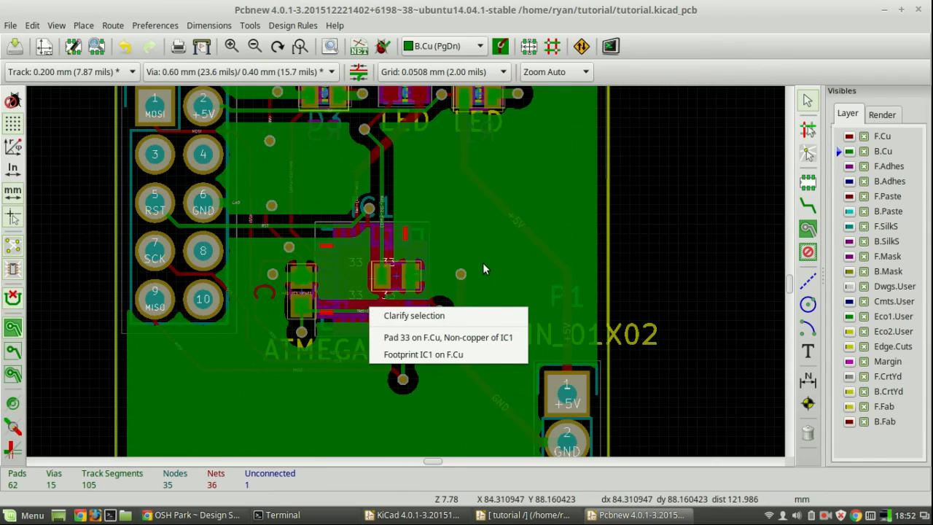
{"action": "key", "text": "Escape"}
{"action": "scroll", "coordinate": [409, 275], "scroll_direction": "up", "scroll_amount": 5}
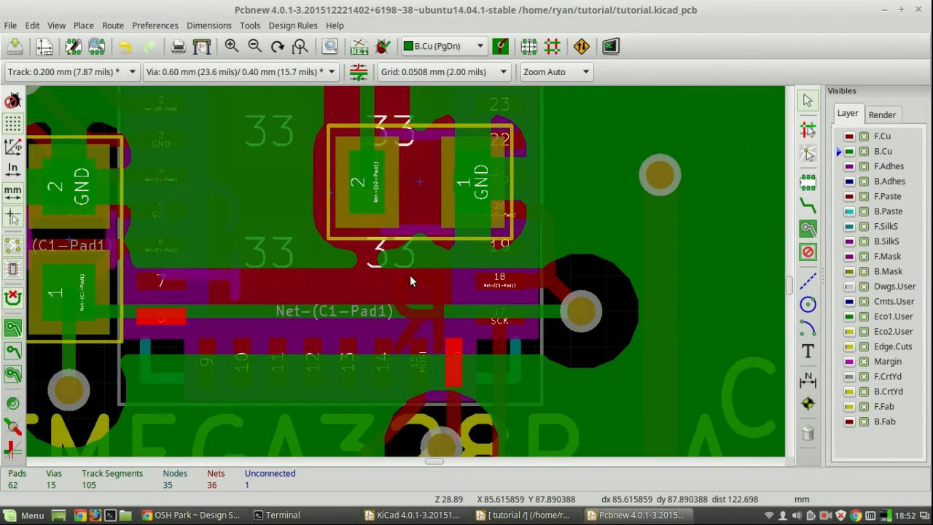
{"action": "scroll", "coordinate": [410, 275], "scroll_direction": "up", "scroll_amount": 2}
{"action": "left_click", "coordinate": [381, 47]}
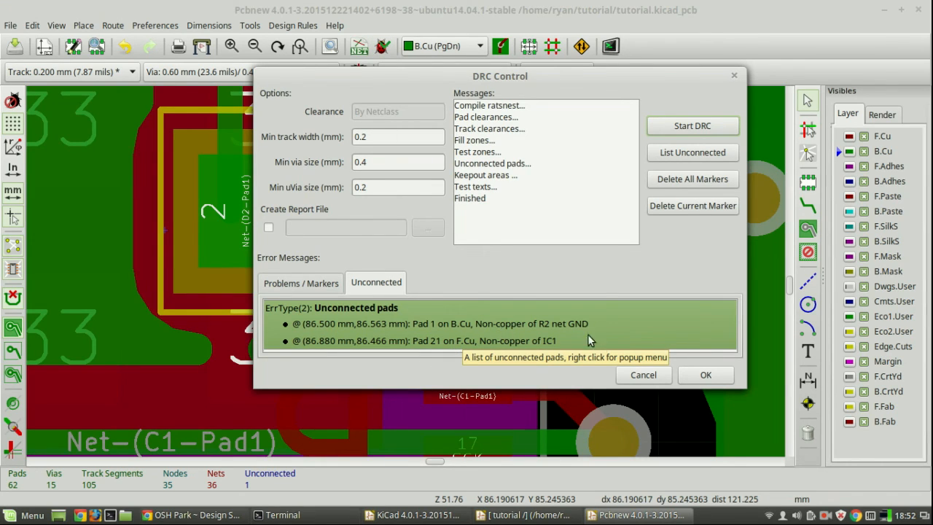
{"action": "left_click", "coordinate": [694, 374]}
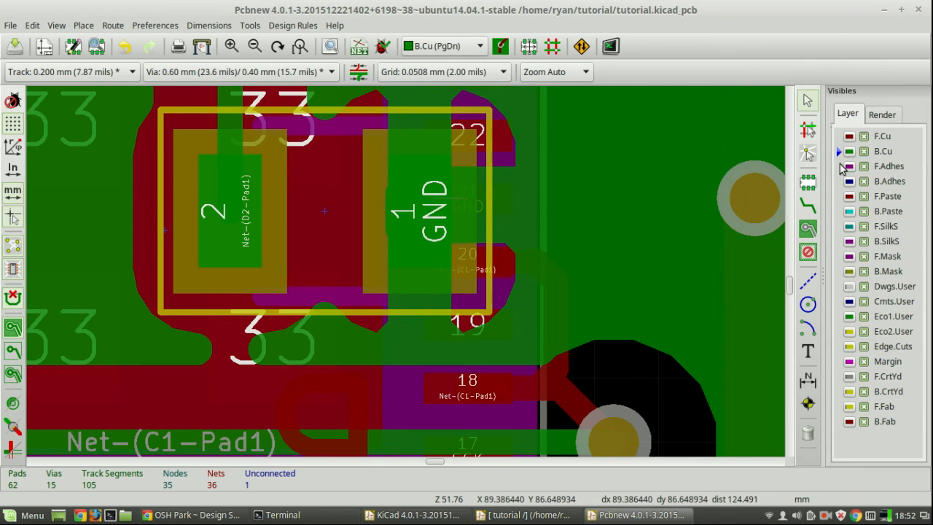
Route GND from R2's GND pad on B.Cu to a new via just outside IC1, beside pin 21
{"action": "left_click", "coordinate": [807, 206]}
{"action": "left_click", "coordinate": [420, 198]}
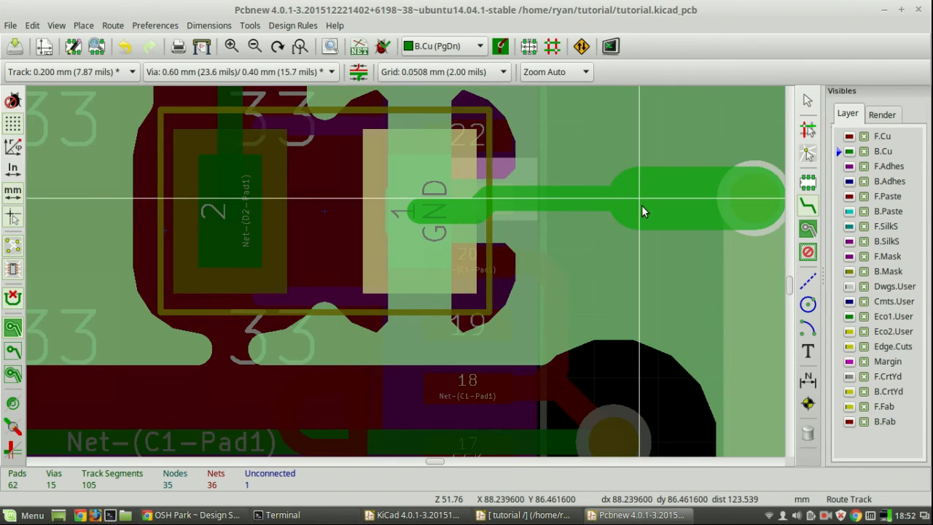
{"action": "key", "text": "v"}
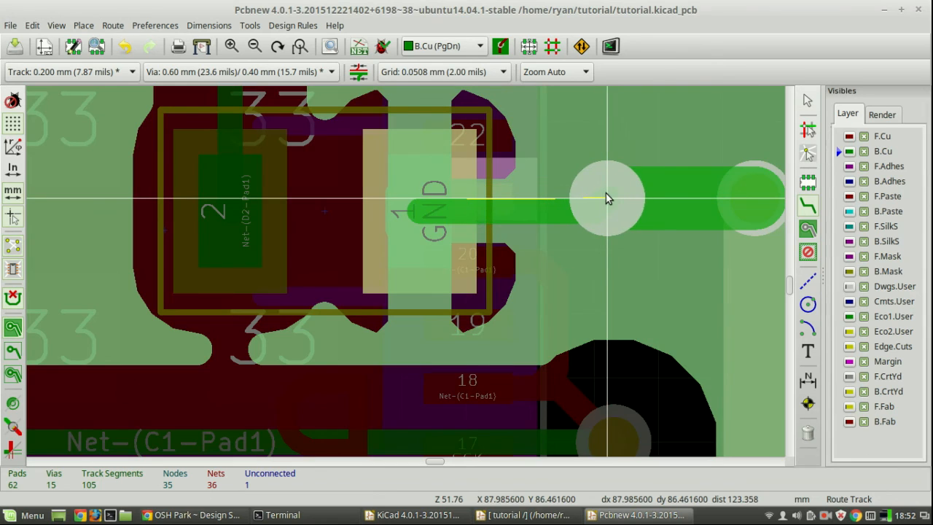
{"action": "double_click", "coordinate": [606, 197]}
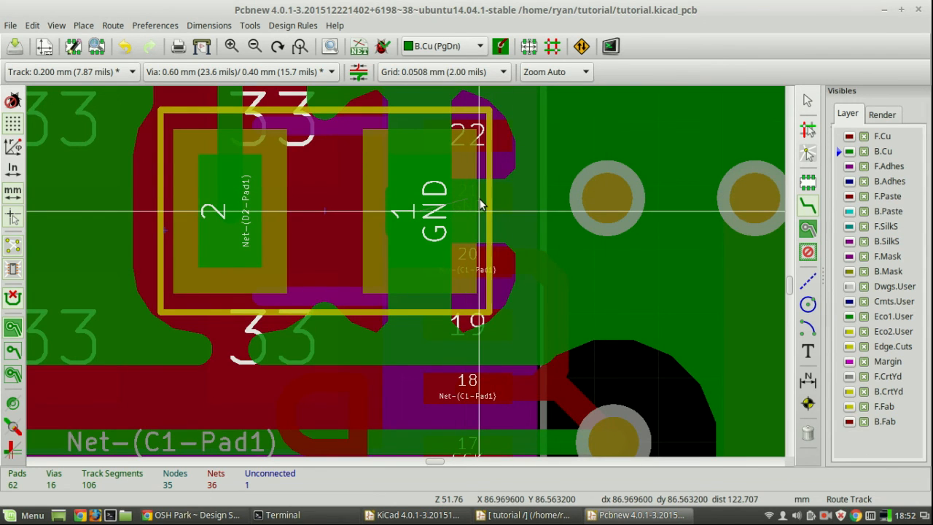
Route GND on F.Cu from IC1 pin 21 to the new via beside it
{"action": "key", "text": "Page_Up"}
{"action": "left_click", "coordinate": [471, 196]}
{"action": "double_click", "coordinate": [609, 192]}
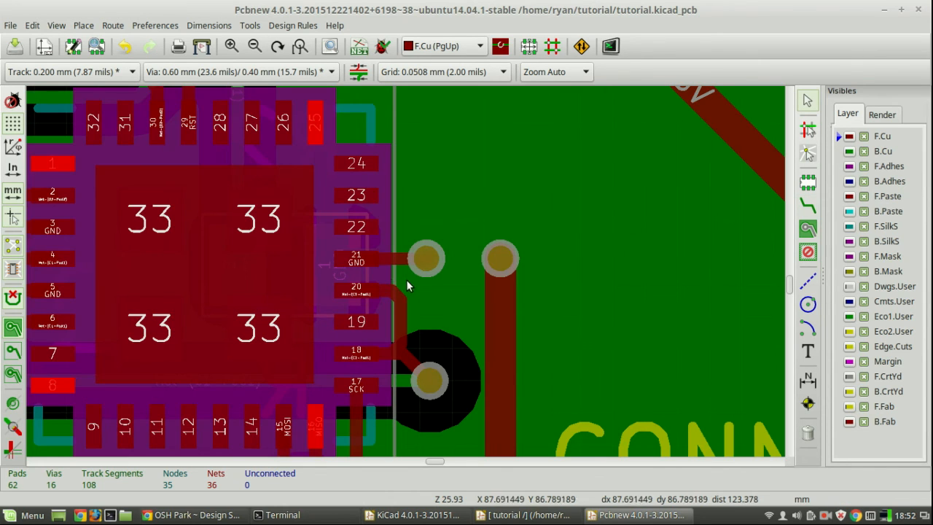
Rerun the design rules check and review the unconnected pads again
{"action": "scroll", "coordinate": [566, 232], "scroll_direction": "down", "scroll_amount": 1}
{"action": "left_click", "coordinate": [382, 48]}
{"action": "left_click", "coordinate": [693, 126]}
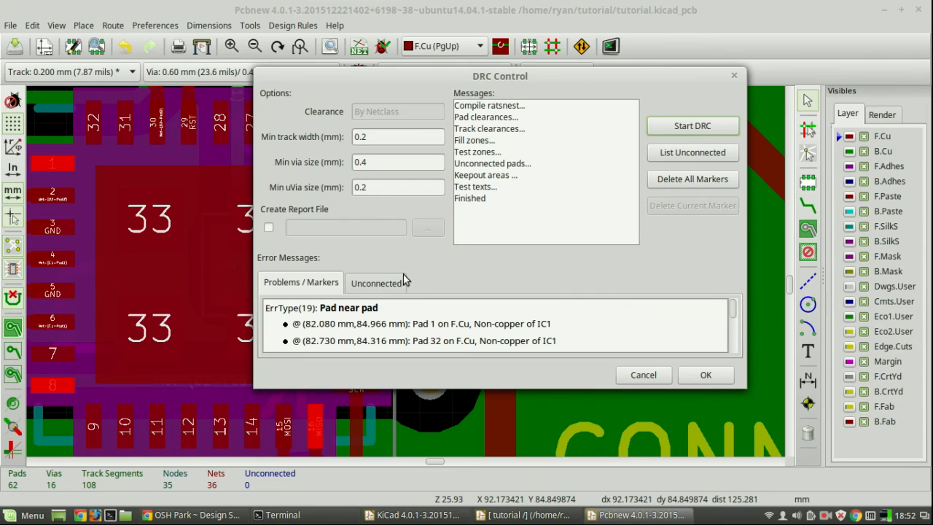
{"action": "left_click", "coordinate": [390, 284]}
{"action": "left_click", "coordinate": [706, 375]}
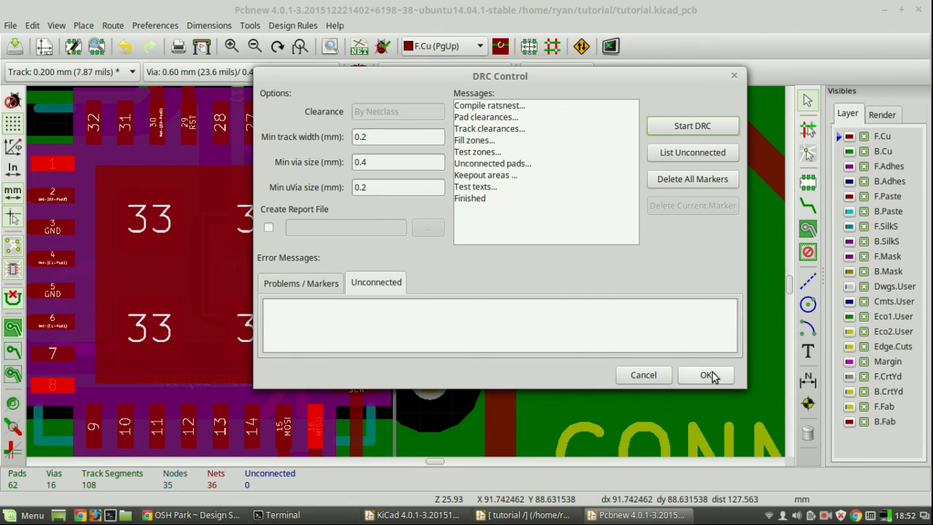
Open the 3D view of the whole routed board
{"action": "scroll", "coordinate": [410, 275], "scroll_direction": "down", "scroll_amount": 5}
{"action": "middle_click_drag", "start_coordinate": [382, 260], "coordinate": [405, 294]}
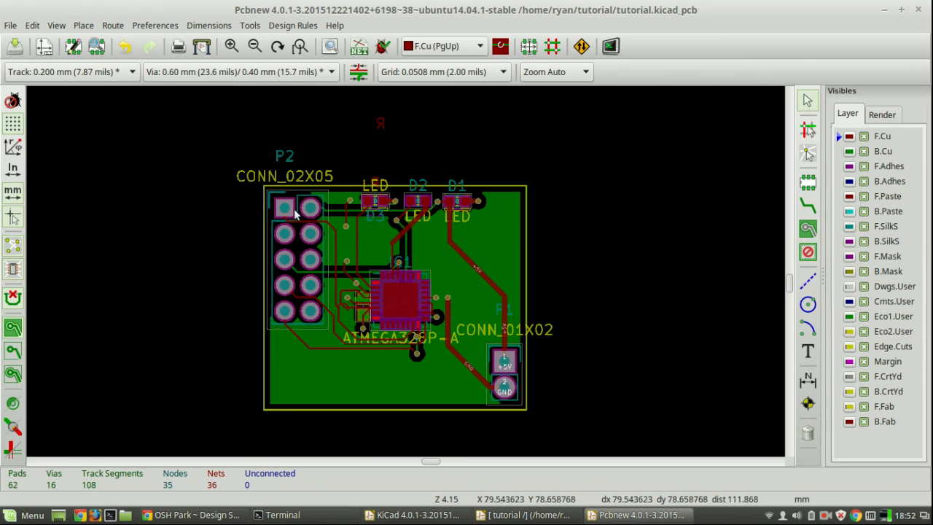
{"action": "left_click", "coordinate": [58, 26]}
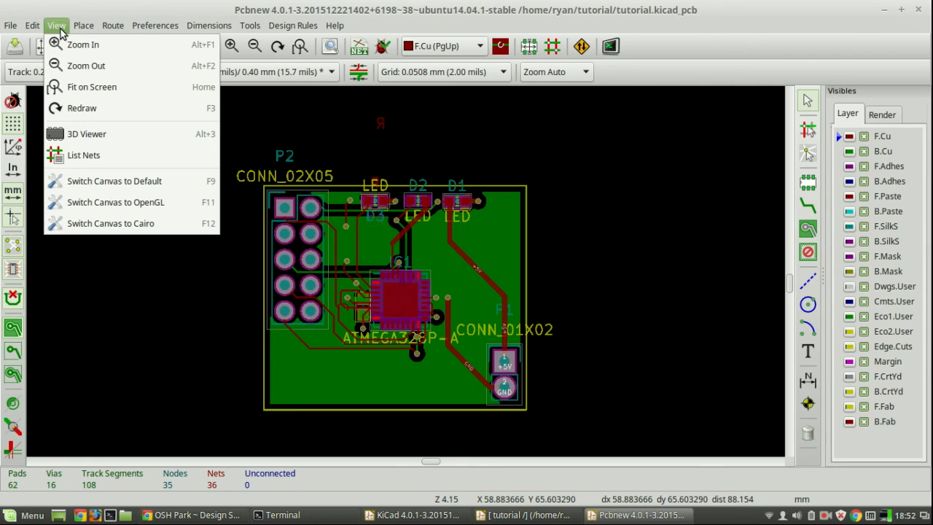
{"action": "left_click", "coordinate": [98, 138]}
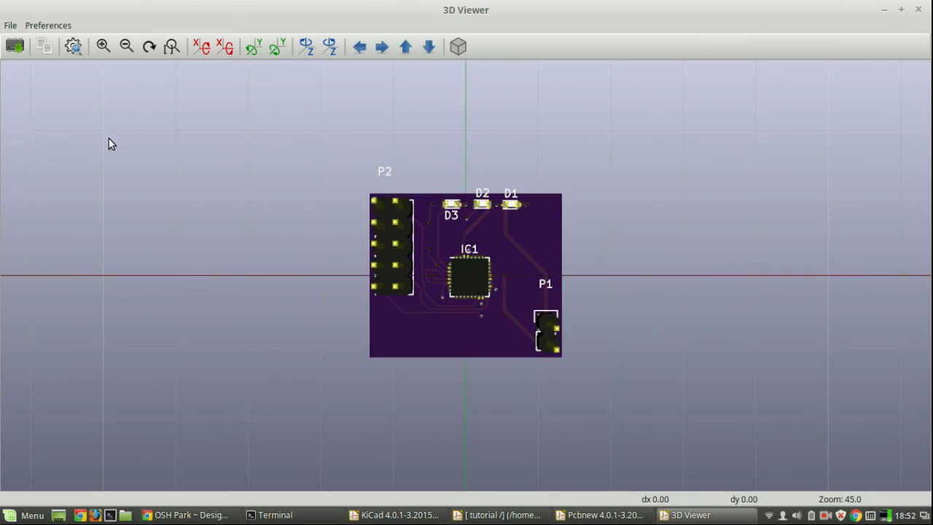